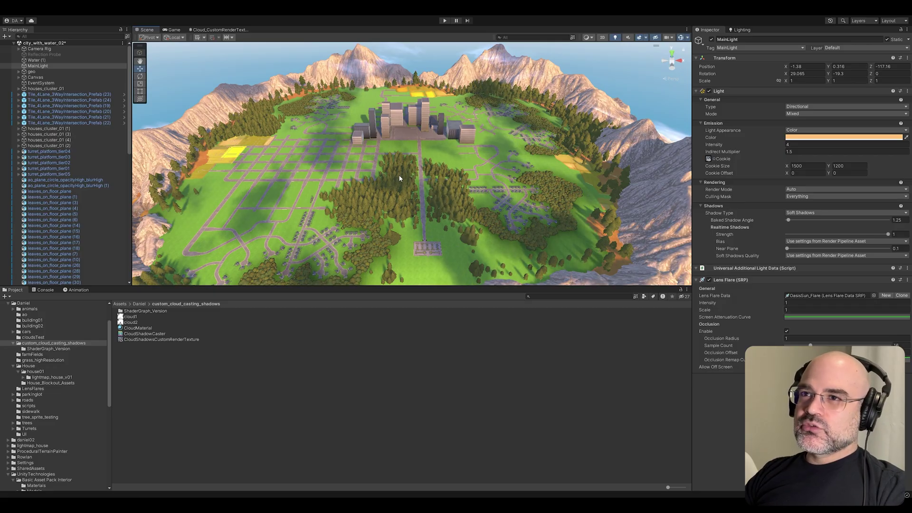
{"action": "mouse_move", "coordinate": [400, 153]}
{"action": "right_mouse_down"}
{"action": "mouse_move", "coordinate": [396, 184]}
{"action": "mouse_move", "coordinate": [399, 153]}
{"action": "right_mouse_up"}
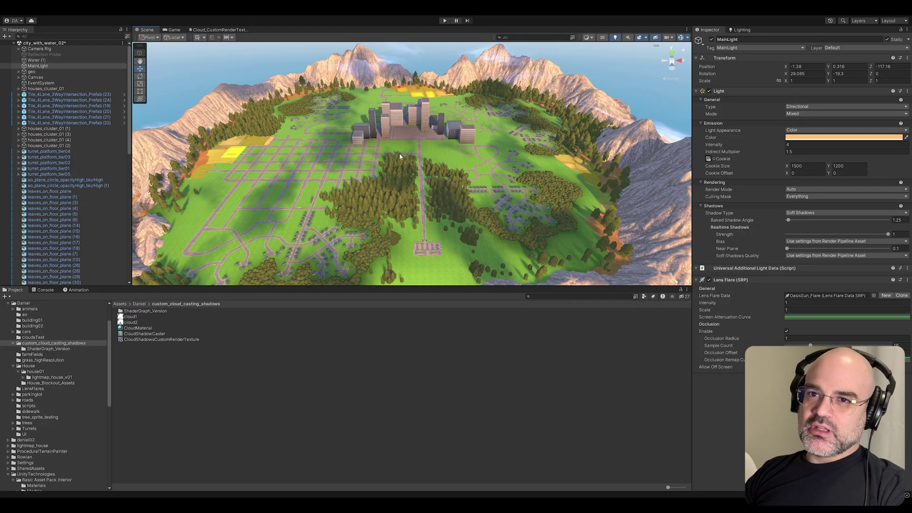
{"action": "right_click_drag", "start_coordinate": [398, 173], "coordinate": [397, 173]}
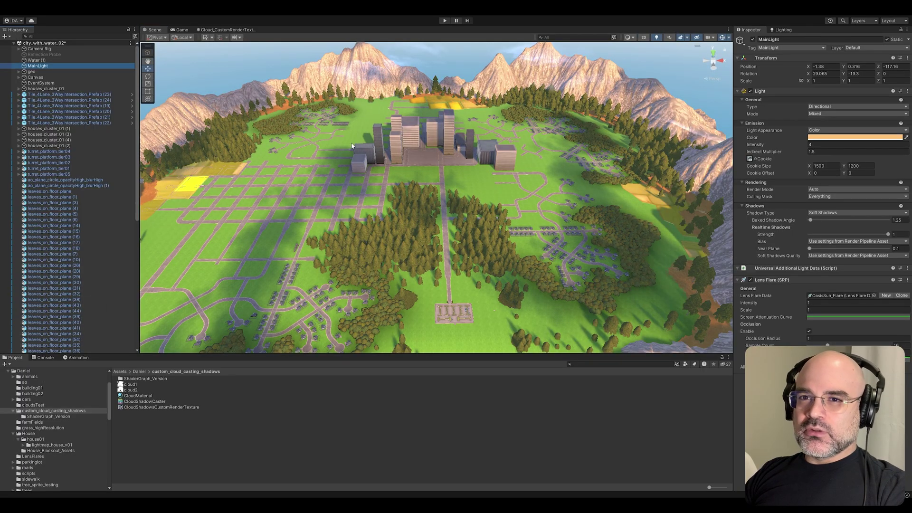
{"action": "right_click_drag", "start_coordinate": [478, 208], "coordinate": [470, 220]}
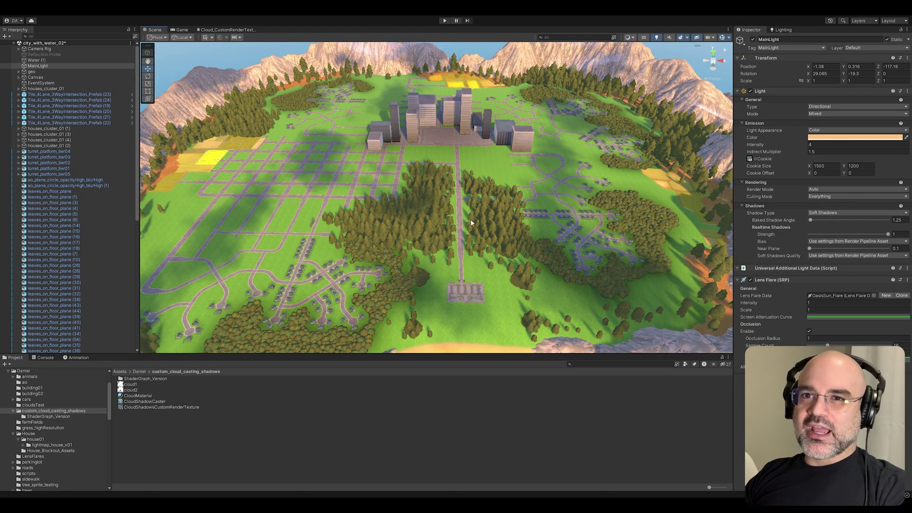
{"action": "right_click_drag", "start_coordinate": [471, 220], "coordinate": [461, 216]}
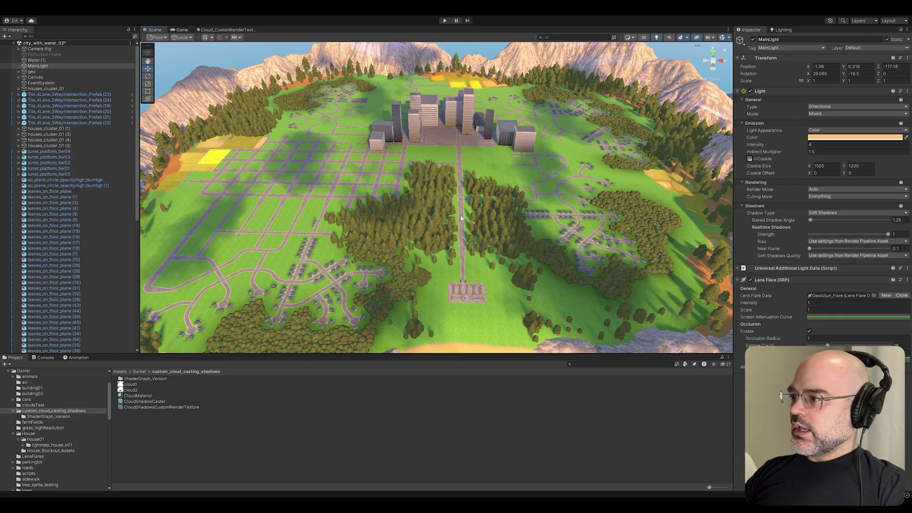
Add a directional light, move it out of Water (1) to the scene's top level, and highlight its Cookie setting
{"action": "right_click", "coordinate": [78, 62]}
{"action": "mouse_move", "coordinate": [126, 243]}
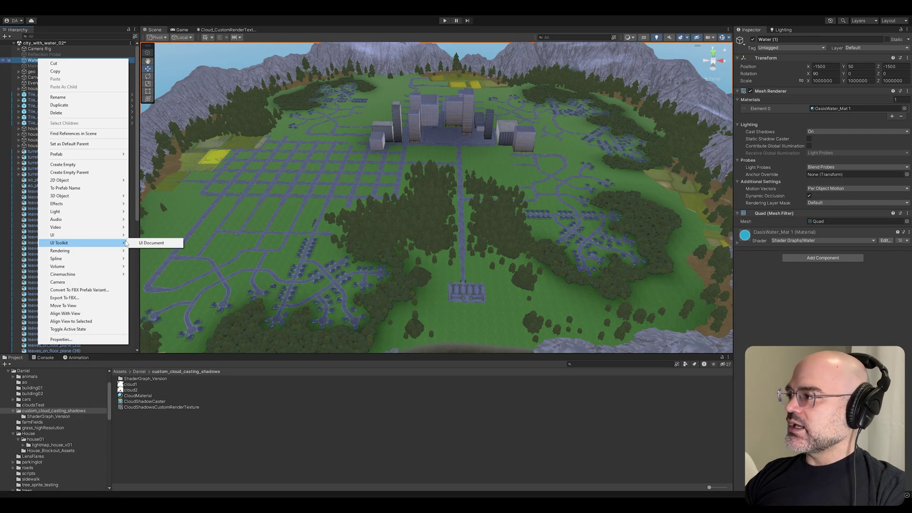
{"action": "mouse_move", "coordinate": [121, 211]}
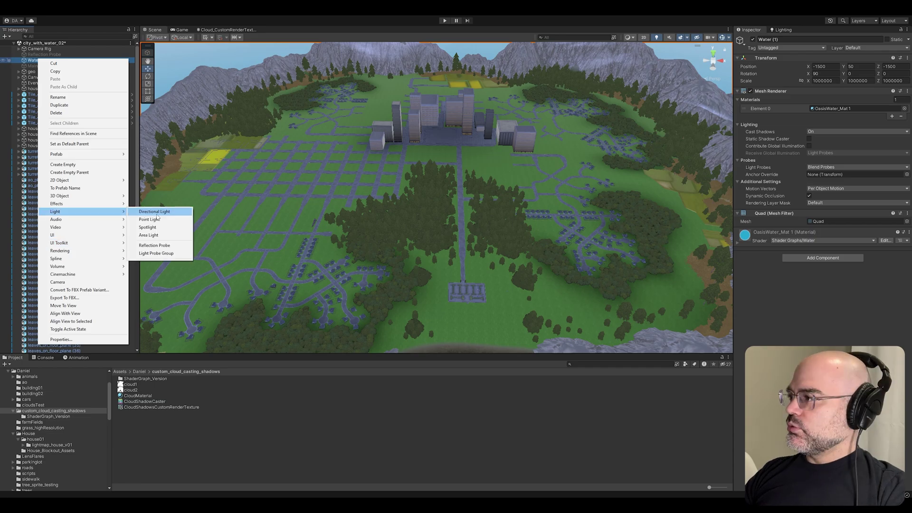
{"action": "left_click", "coordinate": [162, 216]}
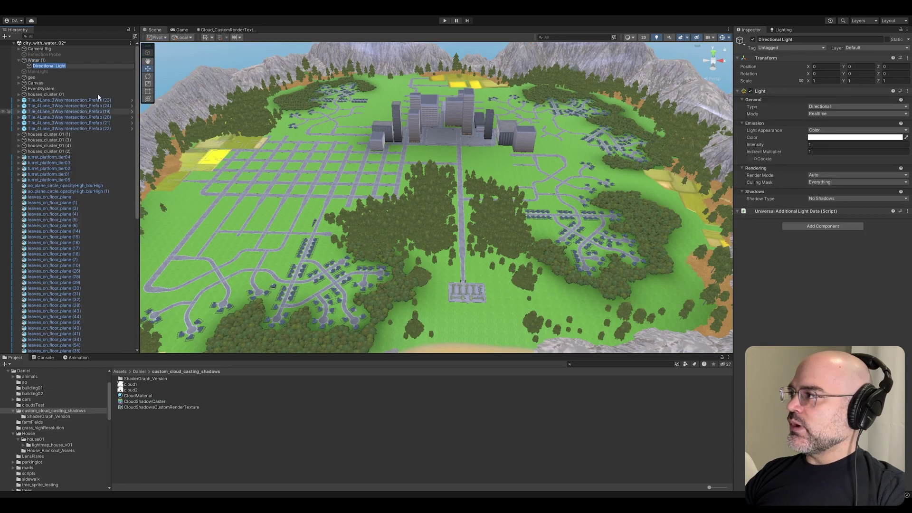
{"action": "left_click_drag", "start_coordinate": [57, 67], "coordinate": [51, 62]}
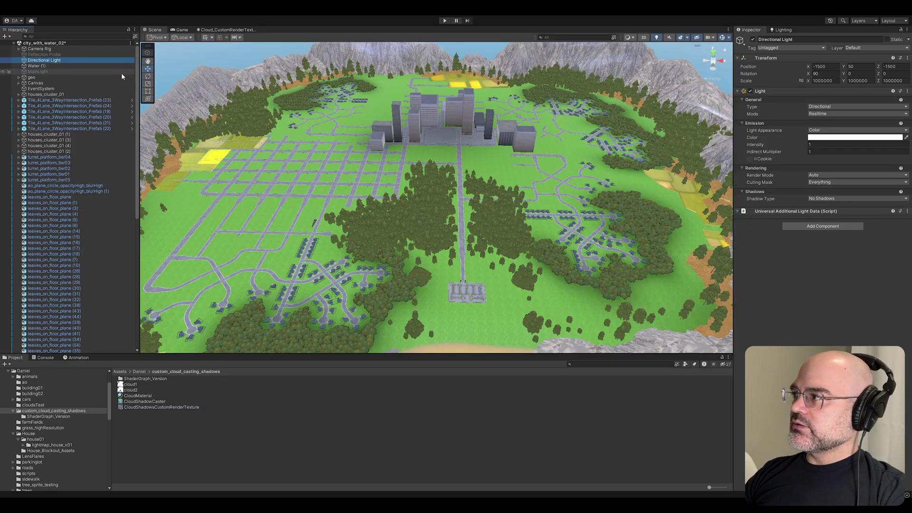
{"action": "left_click", "coordinate": [756, 160]}
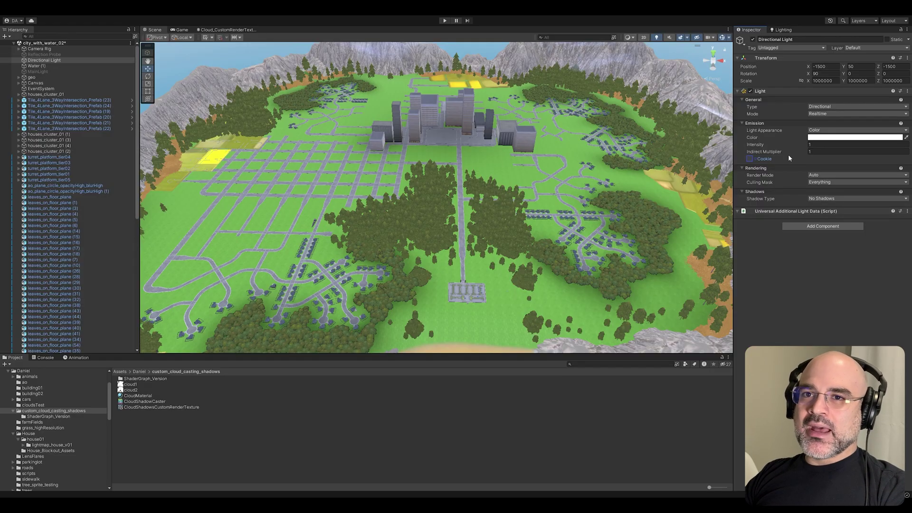
Create a new folder inside custom_cloud_casting_shadows
{"action": "right_click", "coordinate": [172, 427]}
{"action": "left_click", "coordinate": [198, 468]}
{"action": "right_click", "coordinate": [207, 438]}
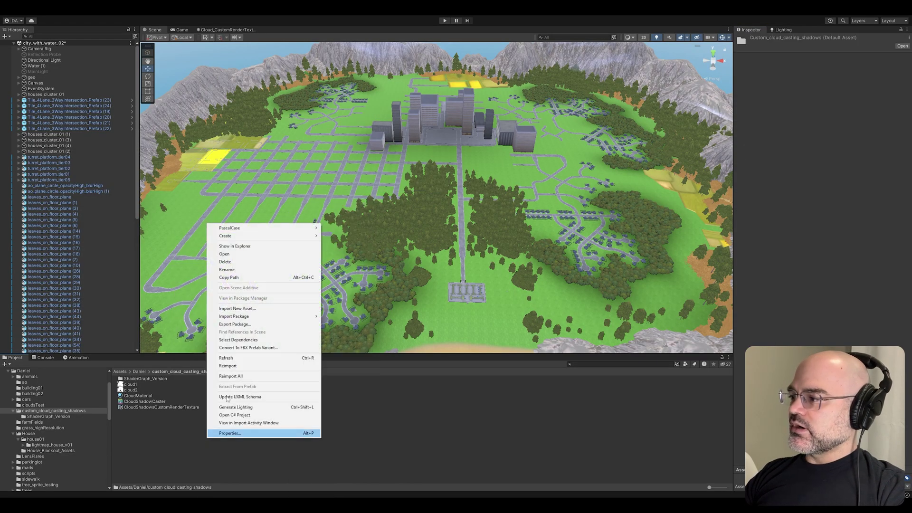
{"action": "mouse_move", "coordinate": [286, 236]}
{"action": "left_click", "coordinate": [333, 123]}
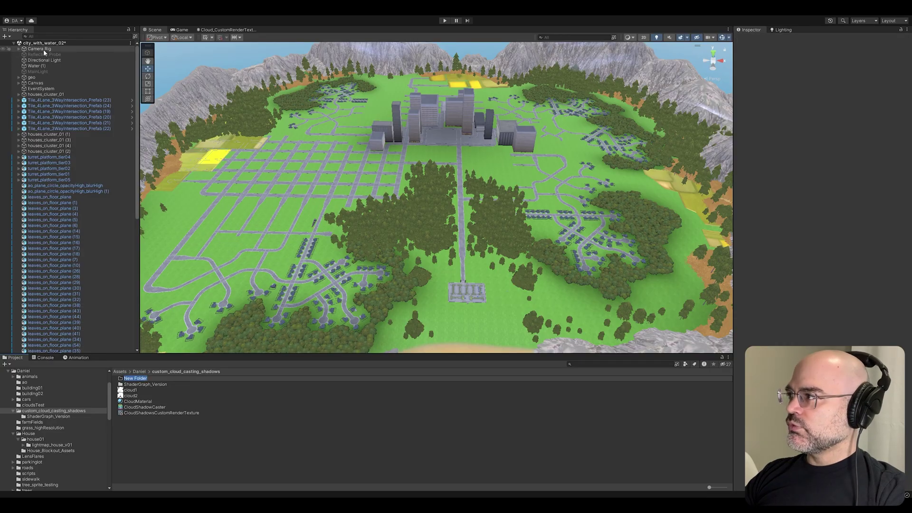
Delete the added Directional Light and reactivate the MainLight object
{"action": "left_click", "coordinate": [57, 60]}
{"action": "key", "text": "Delete"}
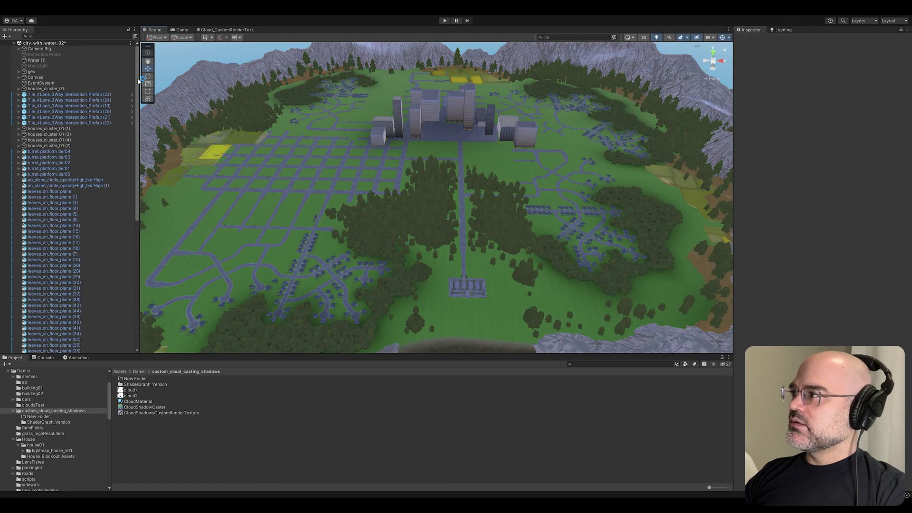
{"action": "left_click", "coordinate": [38, 66]}
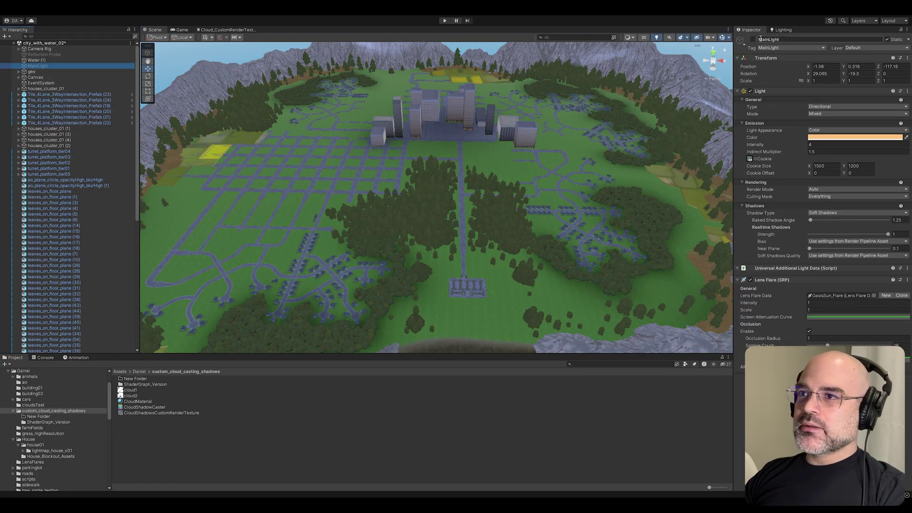
{"action": "left_click", "coordinate": [754, 40]}
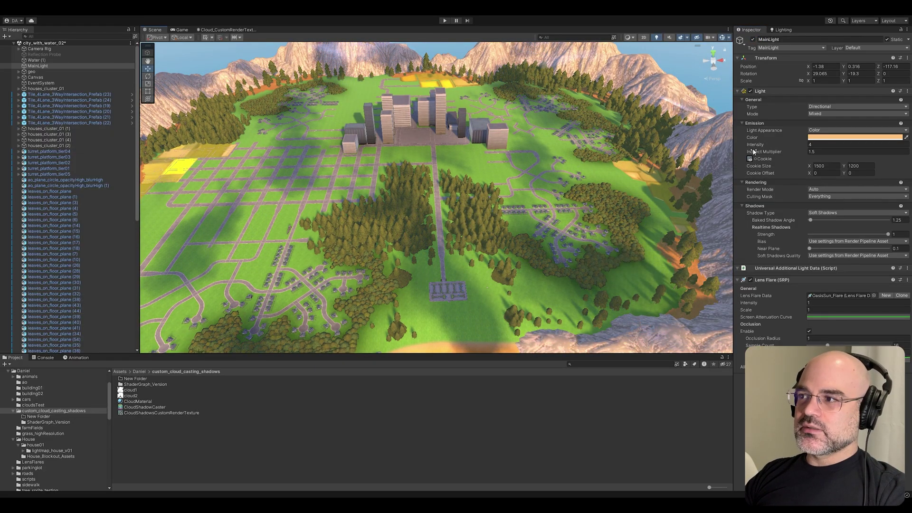
Rename the new folder to Cloud_ShaderGraph_Tutorial01 and open it
{"action": "left_click", "coordinate": [138, 379]}
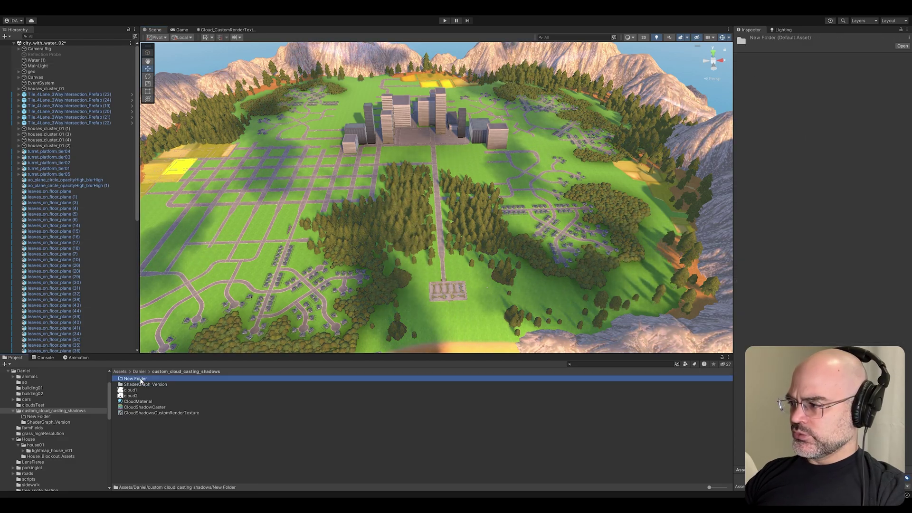
{"action": "left_click", "coordinate": [141, 379]}
{"action": "type", "text": "Cloud_S"}
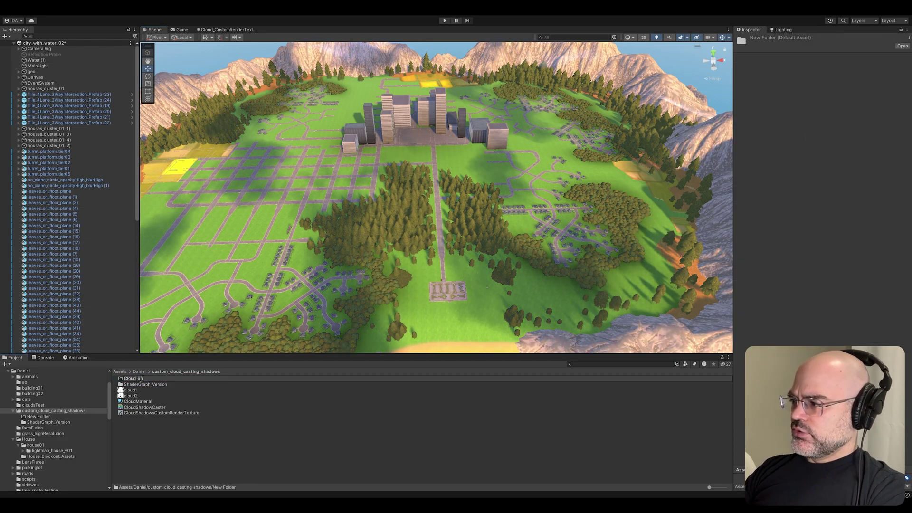
{"action": "type", "text": "haderGraph_Tut"}
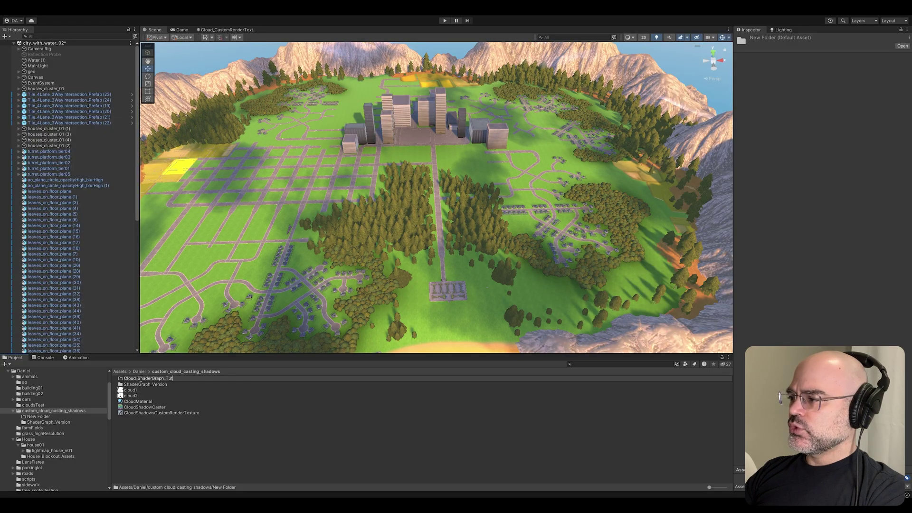
{"action": "type", "text": "orial01"}
{"action": "key", "text": "Return"}
{"action": "double_click", "coordinate": [141, 379]}
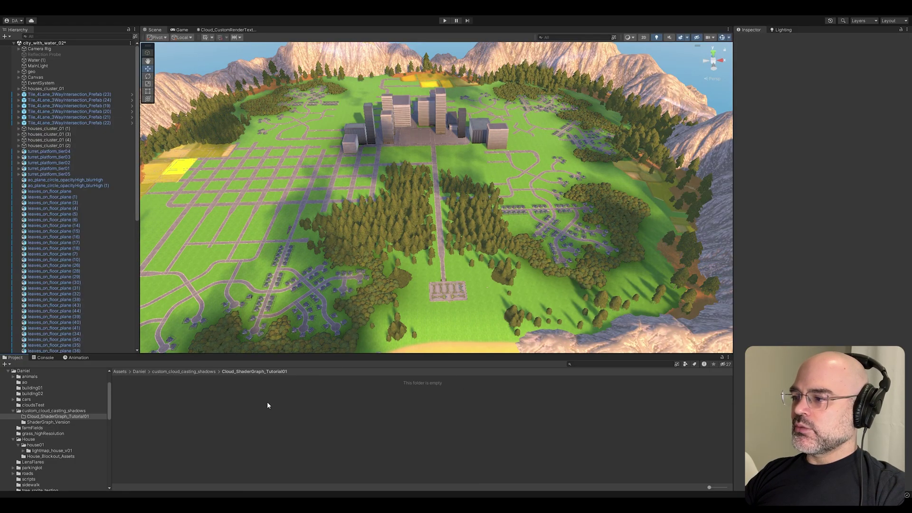
Create a Custom Render Texture shader graph named Cloud_CustomRenderTexture in the empty tutorial folder
{"action": "right_click", "coordinate": [268, 408]}
{"action": "mouse_move", "coordinate": [304, 206]}
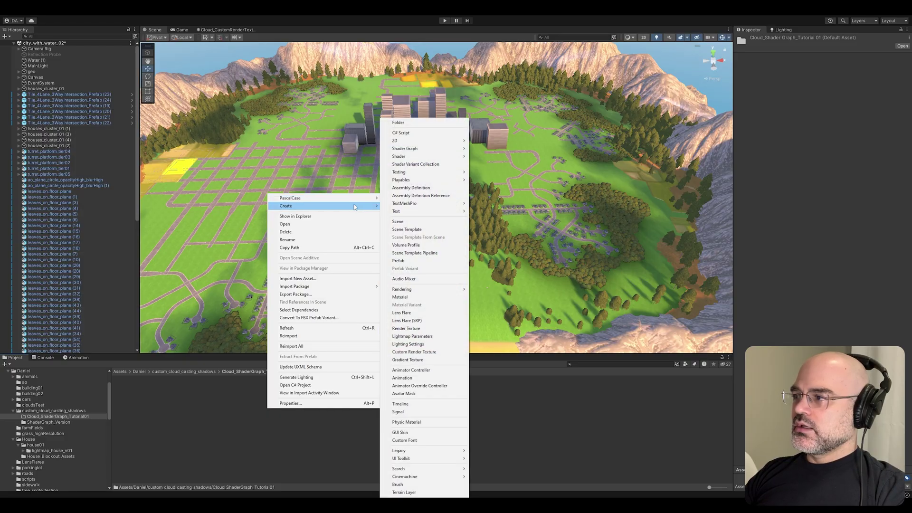
{"action": "mouse_move", "coordinate": [449, 149]}
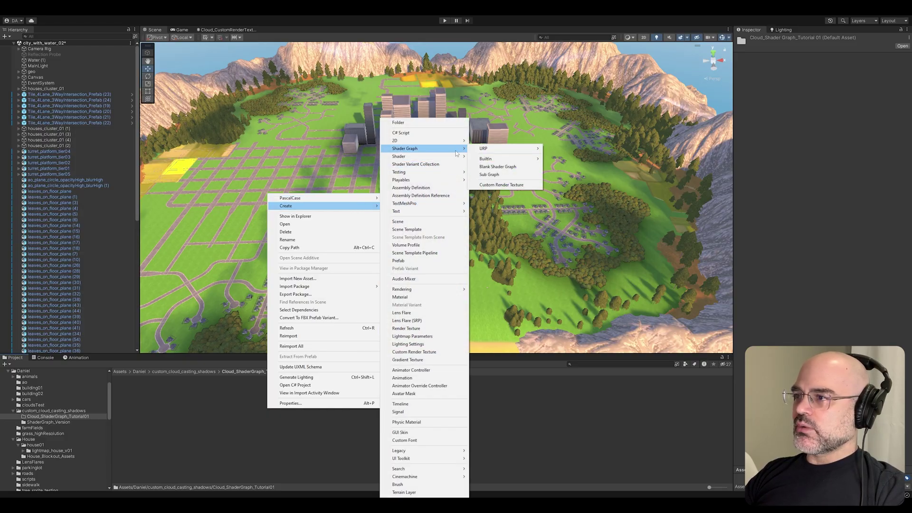
{"action": "left_click", "coordinate": [513, 186]}
{"action": "type", "text": "Cloud_CustomRend"}
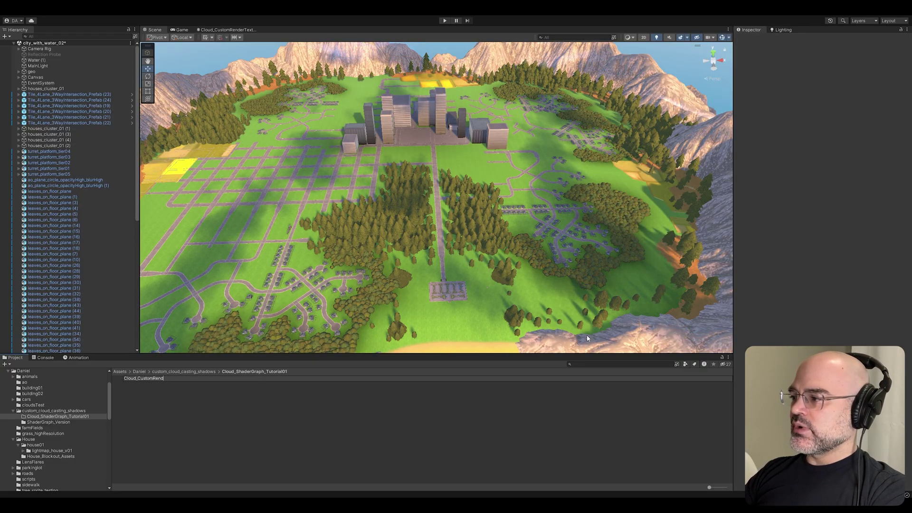
{"action": "type", "text": "erTexture"}
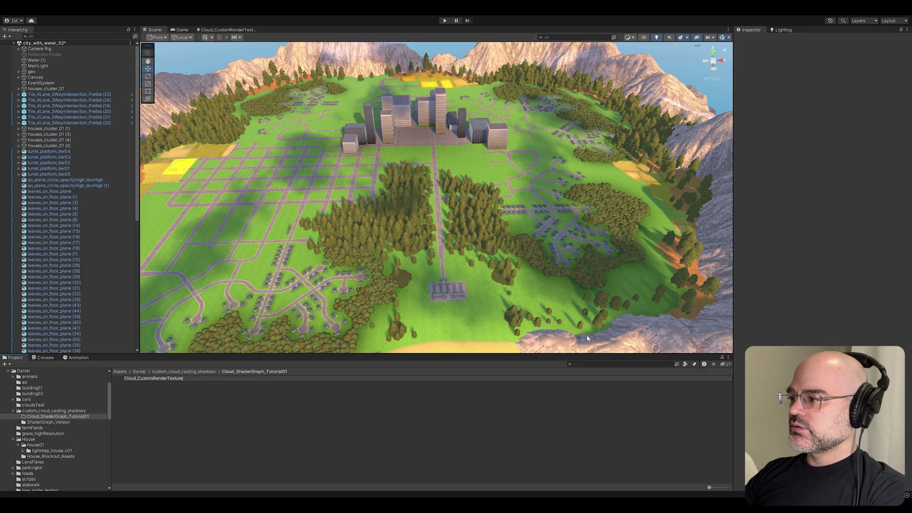
{"action": "key", "text": "Return"}
{"action": "left_click", "coordinate": [218, 404]}
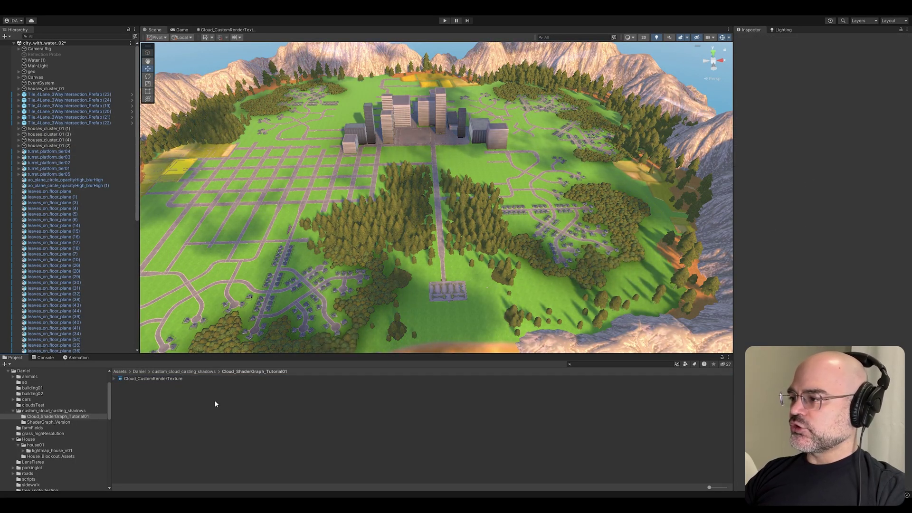
Create a Render Texture asset in the tutorial folder and give it a name beginning with Cloud
{"action": "right_click", "coordinate": [195, 402]}
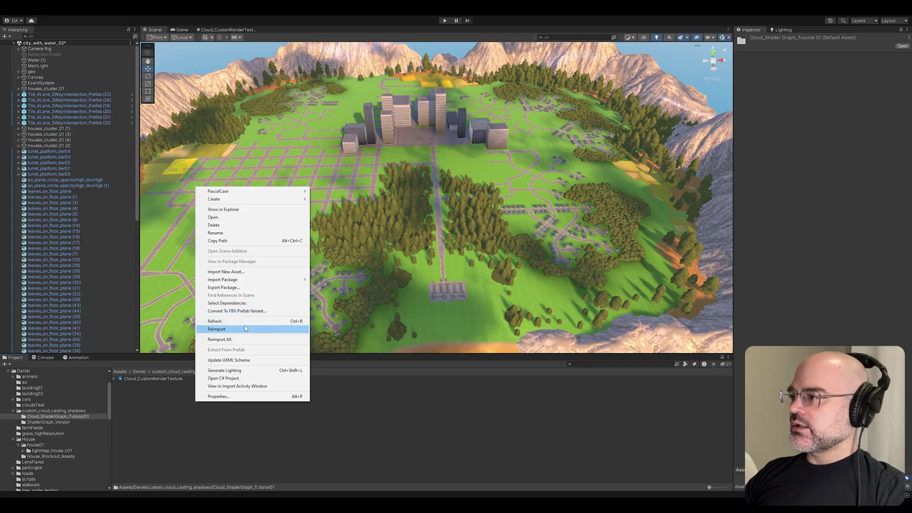
{"action": "mouse_move", "coordinate": [253, 200]}
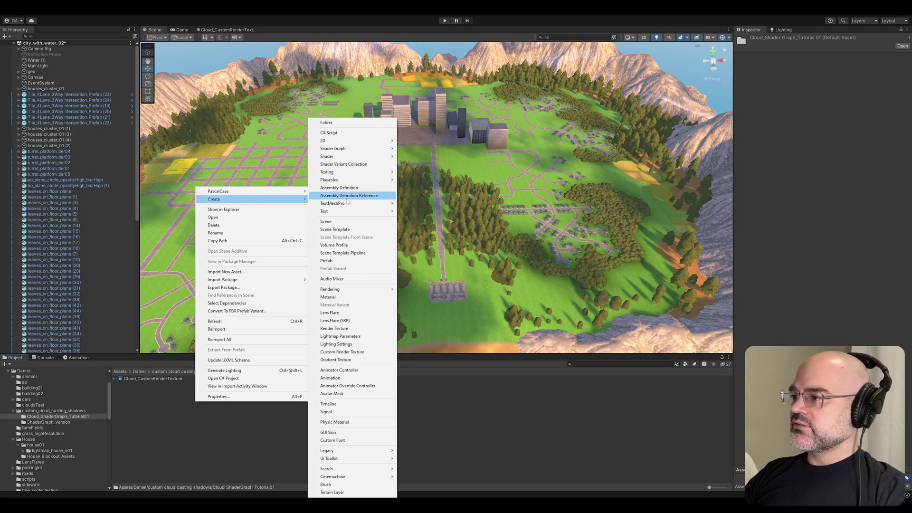
{"action": "left_click", "coordinate": [360, 331]}
{"action": "type", "text": "Cloud"}
{"action": "key", "text": "Delete"}
{"action": "key", "text": "Delete"}
{"action": "key", "text": "Delete"}
{"action": "key", "text": "Delete"}
{"action": "type", "text": "_"}
{"action": "key", "text": "Right"}
{"action": "key", "text": "Right"}
{"action": "key", "text": "Right"}
{"action": "key", "text": "Right"}
{"action": "key", "text": "Right"}
{"action": "key", "text": "Right"}
{"action": "key", "text": "Delete"}
{"action": "key", "text": "Return"}
{"action": "left_click", "coordinate": [218, 409]}
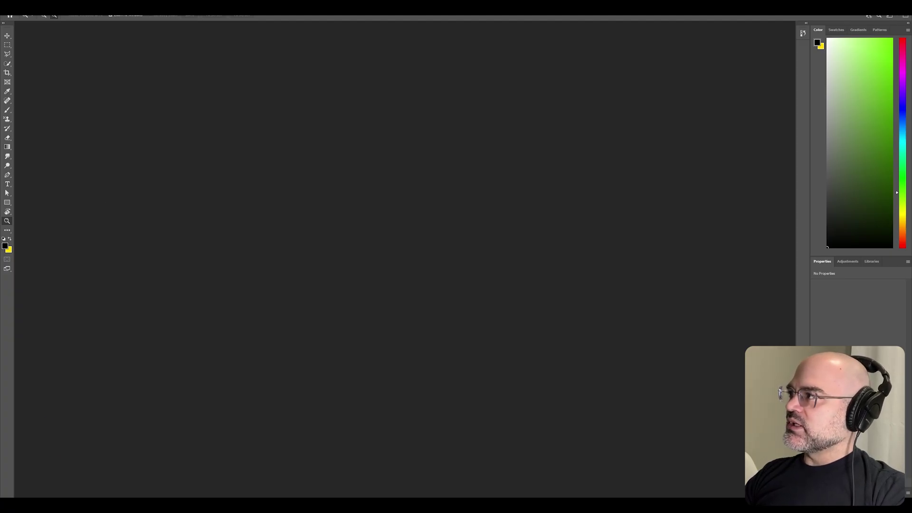
Create a new document measuring 2048 by 2048 pixels
{"action": "key", "text": "alt+f"}
{"action": "key", "text": "n"}
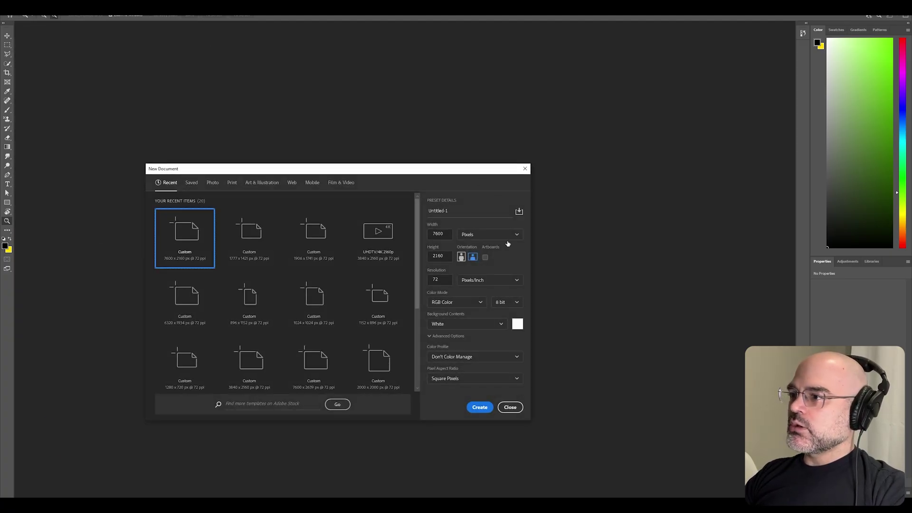
{"action": "double_click", "coordinate": [439, 233]}
{"action": "key", "text": "BackSpace"}
{"action": "type", "text": "2048"}
{"action": "key", "text": "Tab"}
{"action": "key", "text": "Return"}
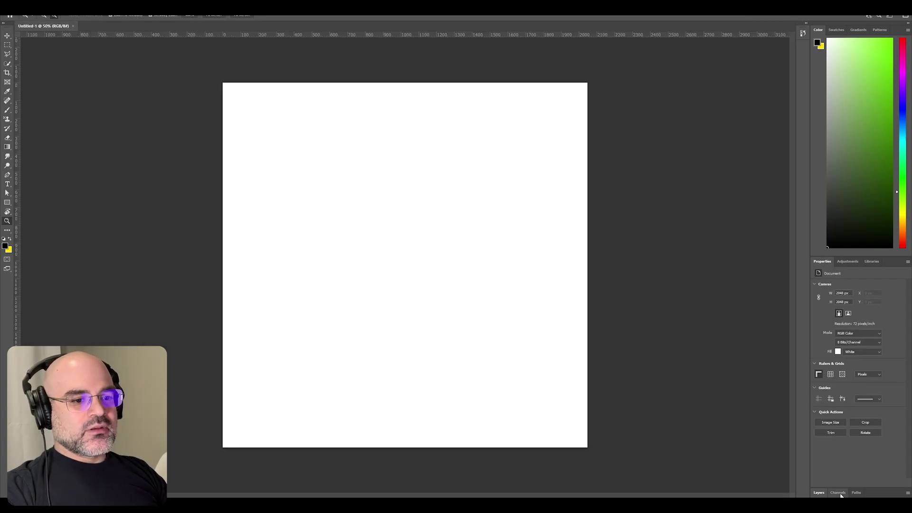
Show the document's layers and fill the Background layer with the Clouds render filter
{"action": "left_click", "coordinate": [820, 492]}
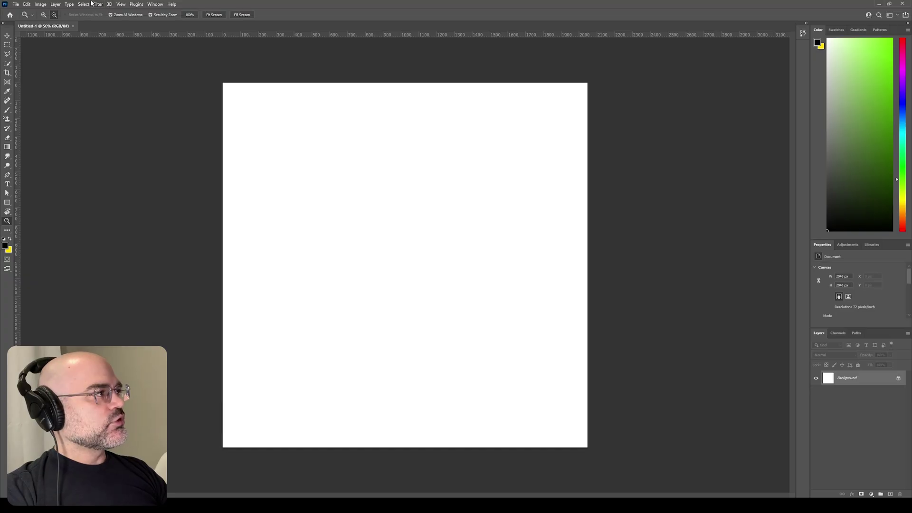
{"action": "left_click", "coordinate": [97, 4]}
{"action": "mouse_move", "coordinate": [155, 135]}
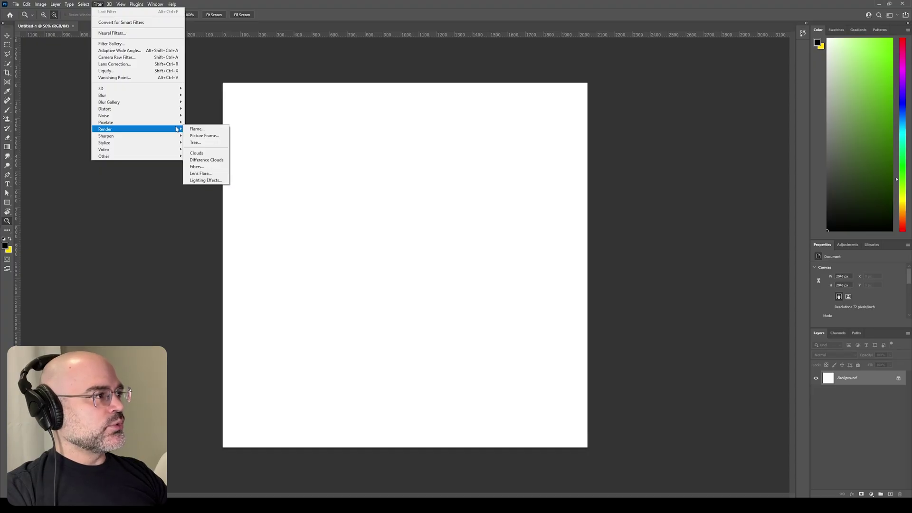
{"action": "left_click", "coordinate": [208, 154]}
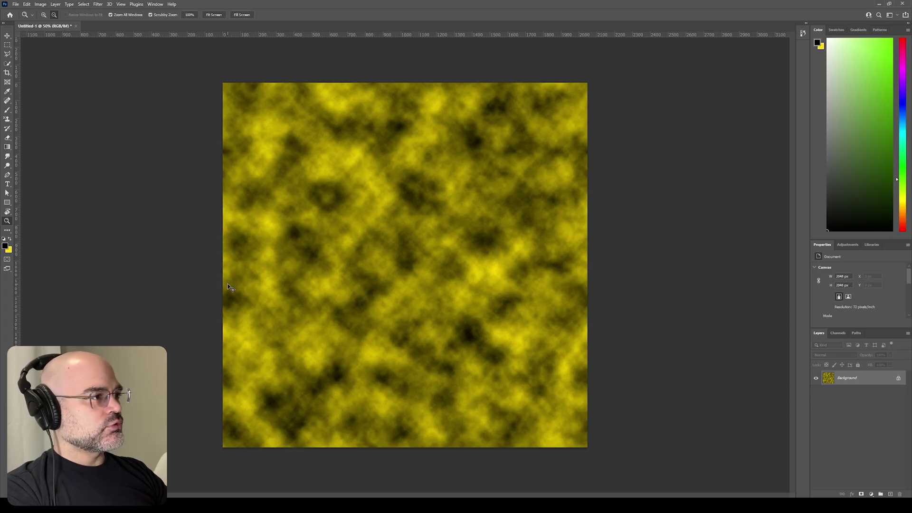
Turn the yellow clouds grayscale by lowering Saturation to its minimum in a Hue/Saturation adjustment
{"action": "left_click", "coordinate": [39, 4]}
{"action": "mouse_move", "coordinate": [76, 26]}
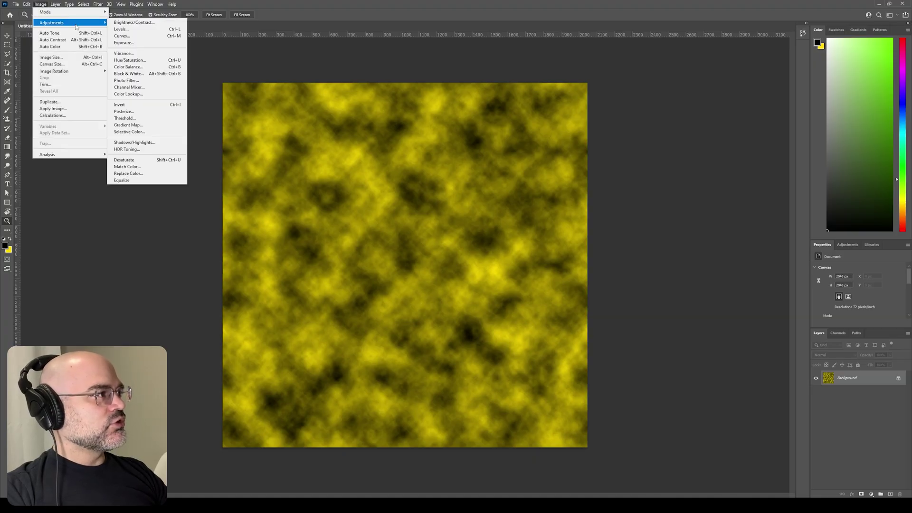
{"action": "left_click", "coordinate": [142, 61]}
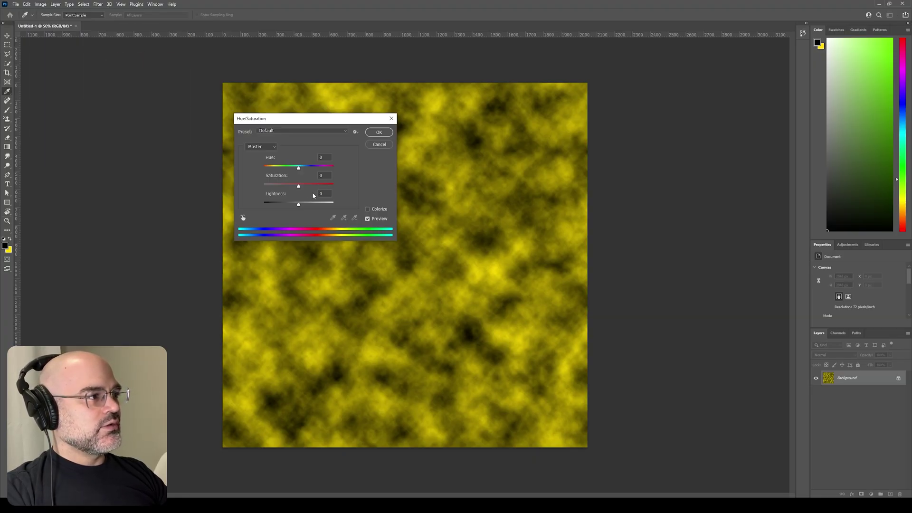
{"action": "left_click_drag", "start_coordinate": [298, 188], "coordinate": [228, 188]}
{"action": "key", "text": "Return"}
{"action": "key", "text": "z"}
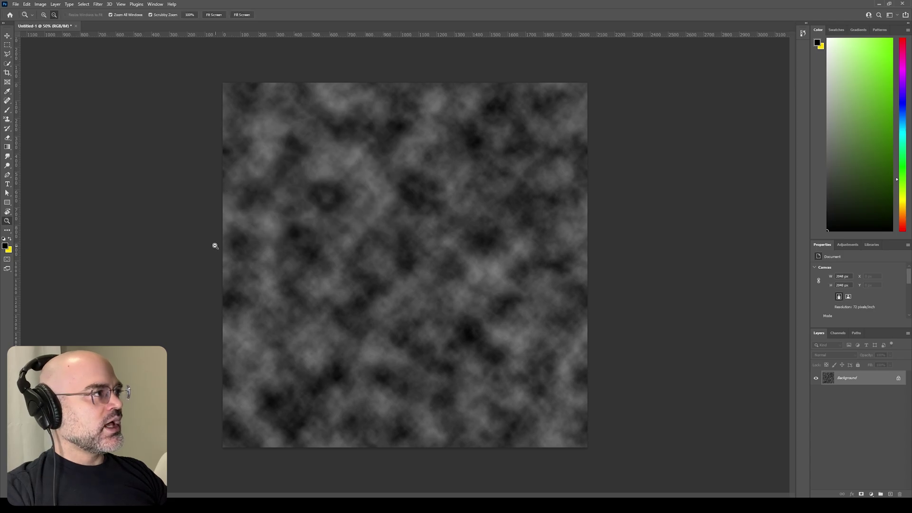
Turn the clouds into high-contrast black patches on white with a Levels adjustment using input levels 24, 0.65 and 48
{"action": "left_click", "coordinate": [36, 7]}
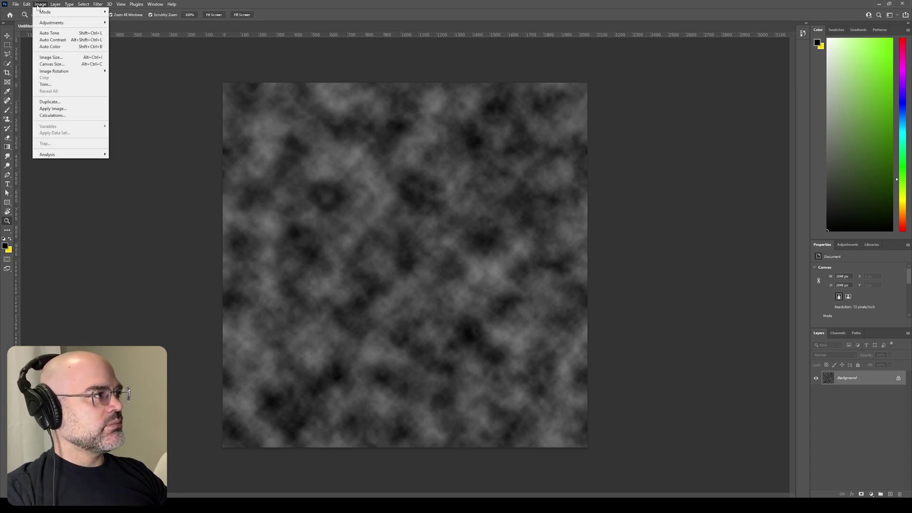
{"action": "mouse_move", "coordinate": [66, 24]}
{"action": "left_click", "coordinate": [157, 32]}
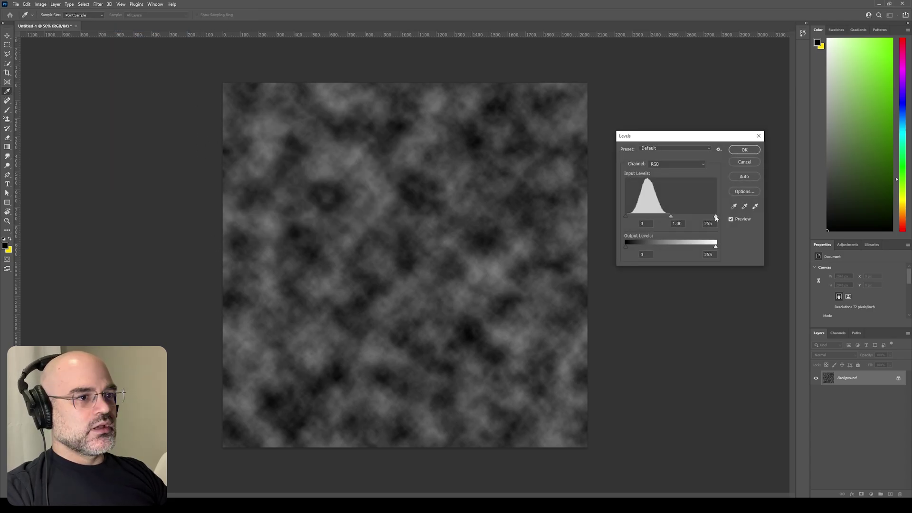
{"action": "left_click_drag", "start_coordinate": [717, 218], "coordinate": [636, 219]}
{"action": "left_click_drag", "start_coordinate": [633, 218], "coordinate": [635, 218]}
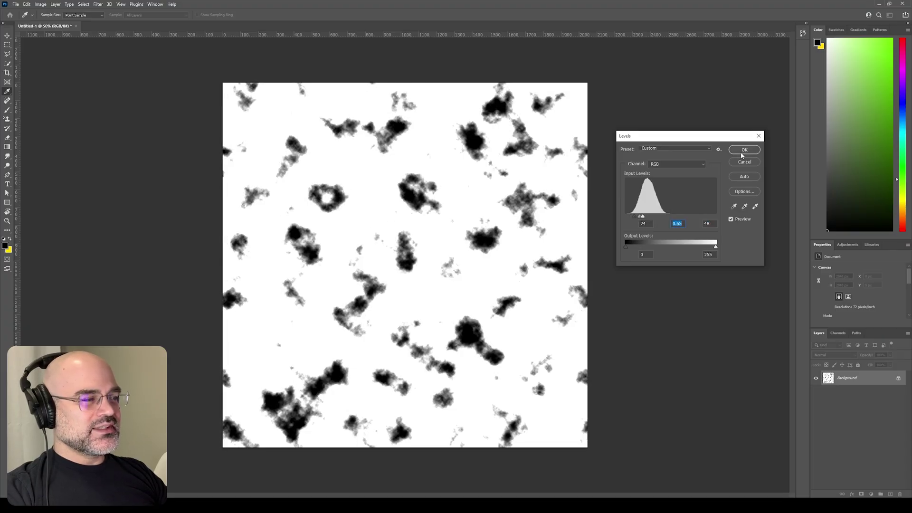
{"action": "left_click", "coordinate": [745, 150]}
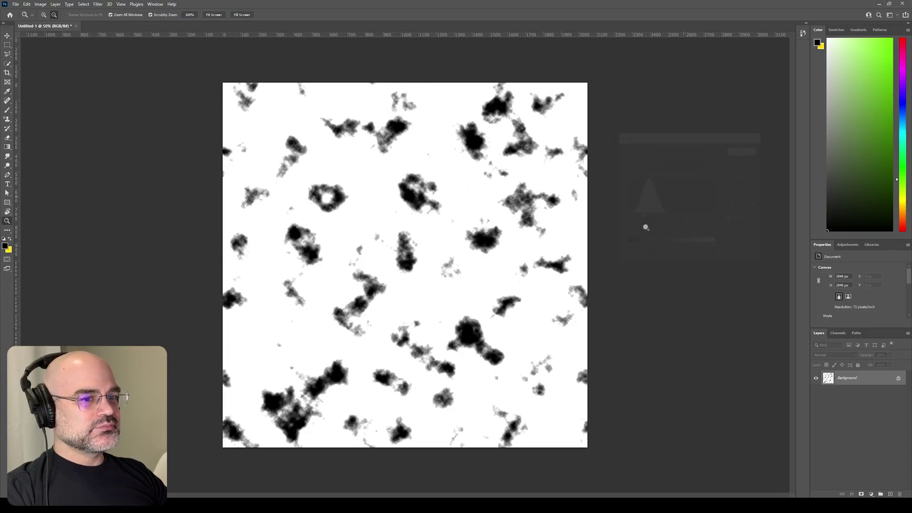
Unlock the Background layer and offset it 1024 pixels horizontally and vertically with Wrap Around
{"action": "left_click", "coordinate": [899, 379]}
{"action": "left_click", "coordinate": [857, 381]}
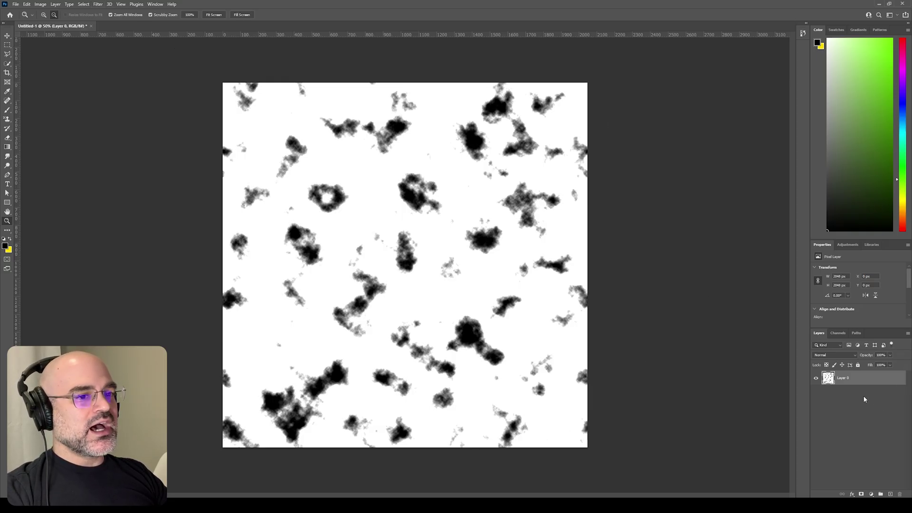
{"action": "left_click", "coordinate": [98, 5]}
{"action": "mouse_move", "coordinate": [166, 162]}
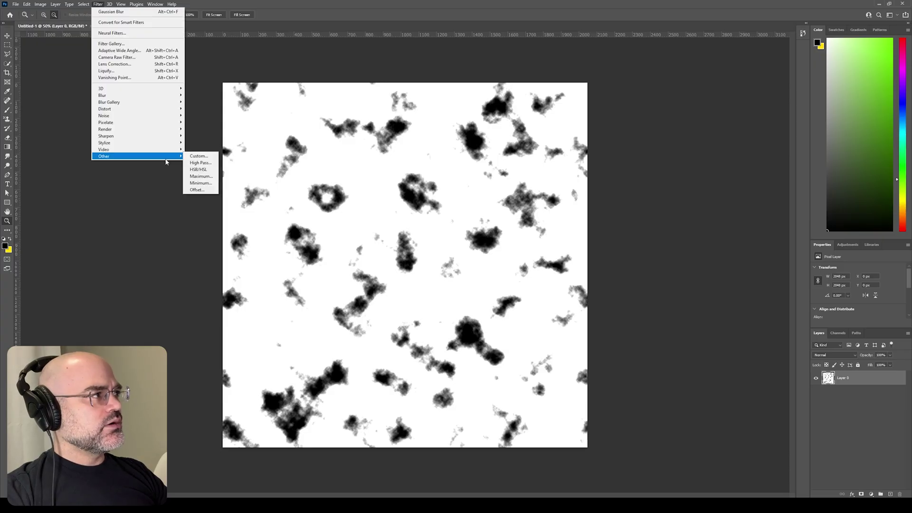
{"action": "left_click", "coordinate": [197, 190]}
{"action": "left_click_drag", "start_coordinate": [457, 128], "coordinate": [657, 172]}
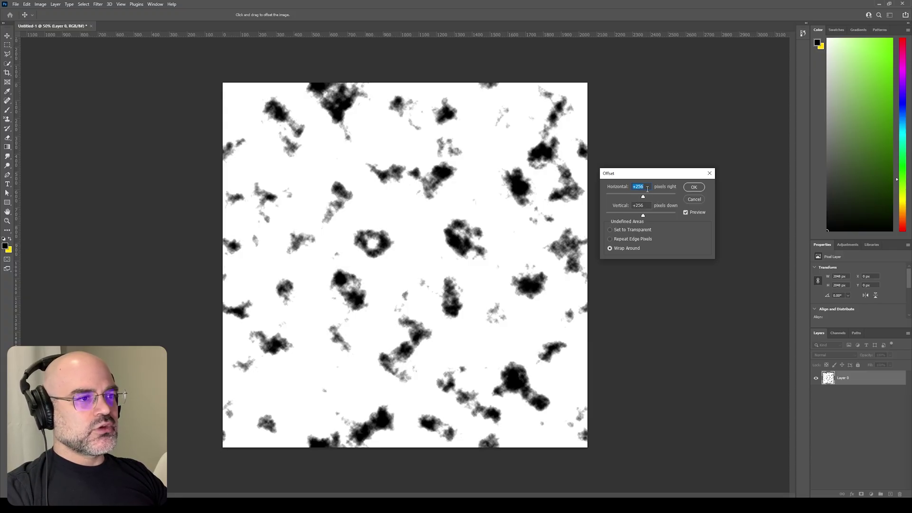
{"action": "type", "text": "1024"}
{"action": "key", "text": "Tab"}
{"action": "type", "text": "1024"}
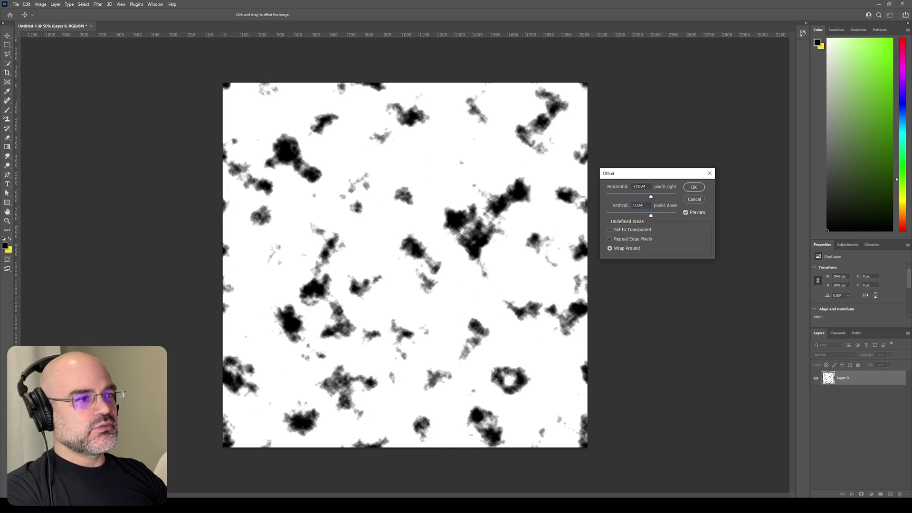
{"action": "key", "text": "Return"}
Save the cloud image as a PNG named cloud01_mask in the Cloud_ShaderGraph_Tutorial01 folder, using the large file size option
{"action": "scroll", "coordinate": [476, 336], "scroll_direction": "up", "scroll_amount": 3, "text": "alt"}
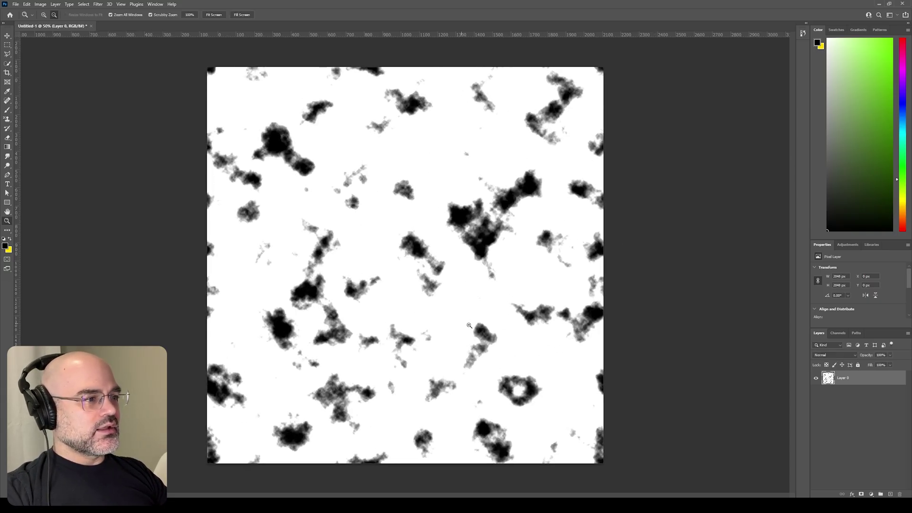
{"action": "mouse_move", "coordinate": [478, 329]}
{"action": "left_mouse_down"}
{"action": "mouse_move", "coordinate": [461, 331]}
{"action": "mouse_move", "coordinate": [470, 334]}
{"action": "left_mouse_up"}
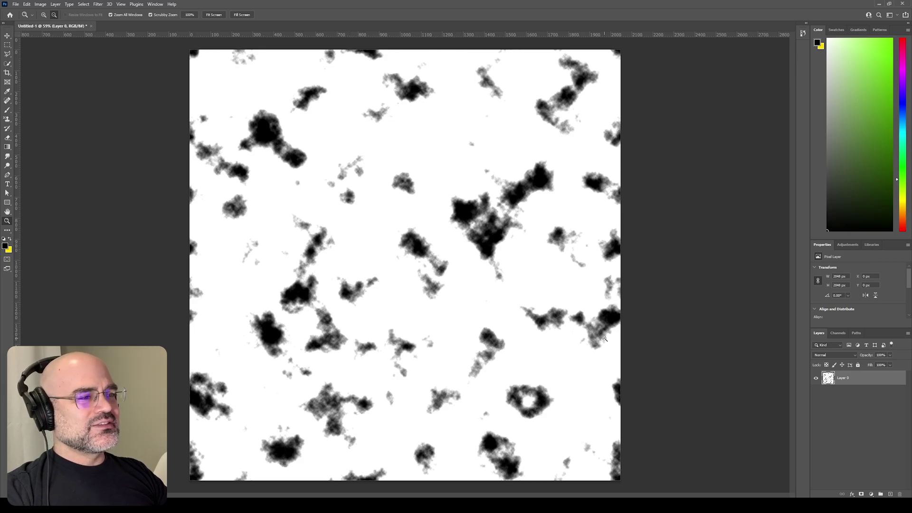
{"action": "left_click_drag", "start_coordinate": [554, 298], "coordinate": [489, 298]}
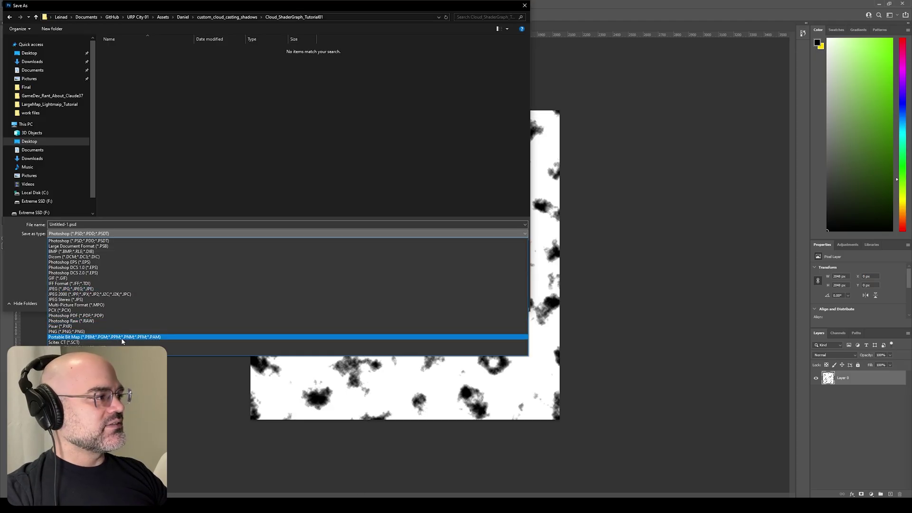
{"action": "left_click", "coordinate": [125, 333]}
{"action": "left_click", "coordinate": [137, 226]}
{"action": "type", "text": "cloud"}
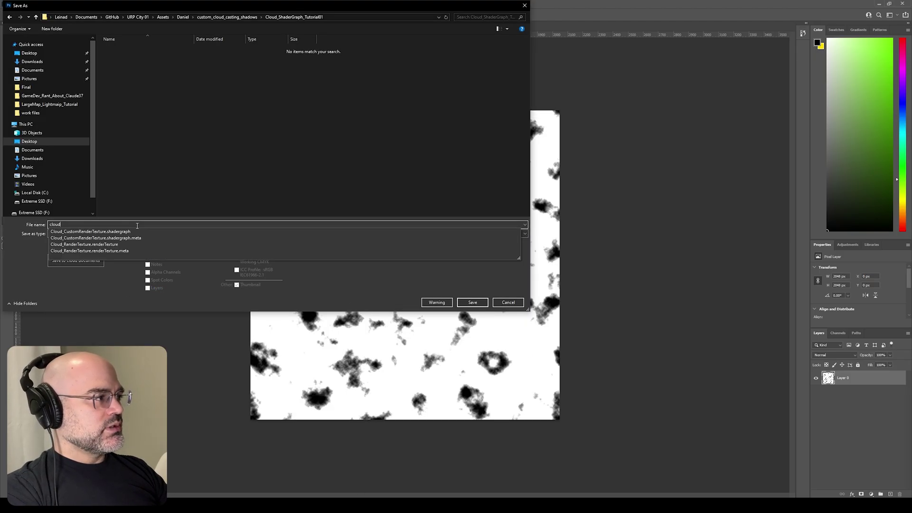
{"action": "type", "text": "01_texture"}
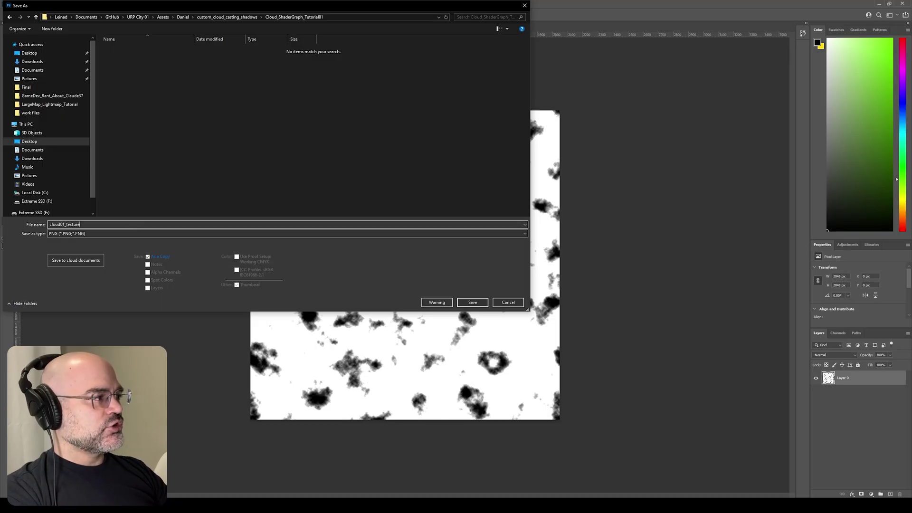
{"action": "key", "text": "BackSpace"}
{"action": "key", "text": "BackSpace"}
{"action": "key", "text": "BackSpace"}
{"action": "key", "text": "BackSpace"}
{"action": "key", "text": "BackSpace"}
{"action": "key", "text": "BackSpace"}
{"action": "key", "text": "BackSpace"}
{"action": "type", "text": "mask"}
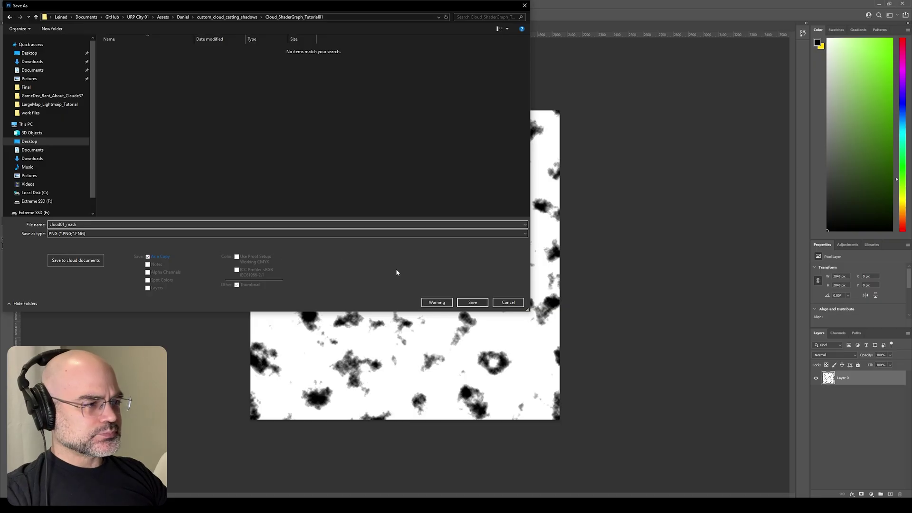
{"action": "left_click", "coordinate": [473, 303]}
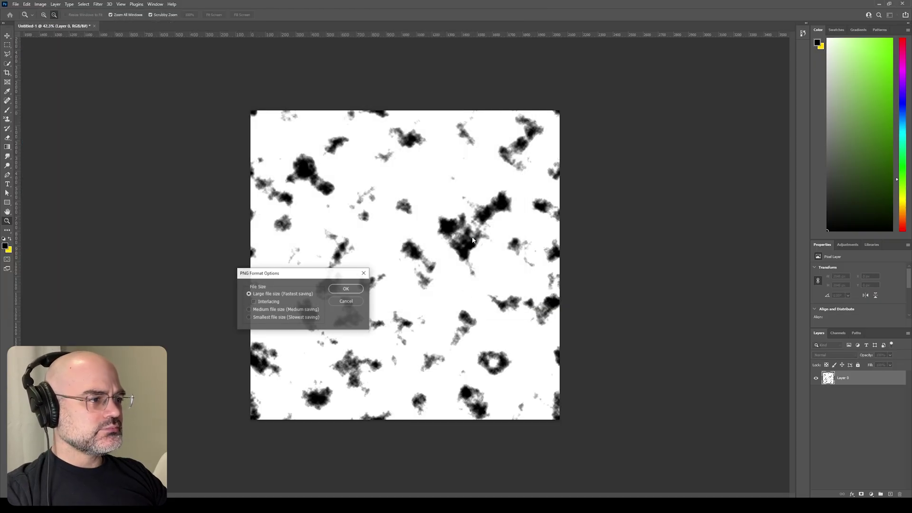
{"action": "left_click", "coordinate": [351, 288]}
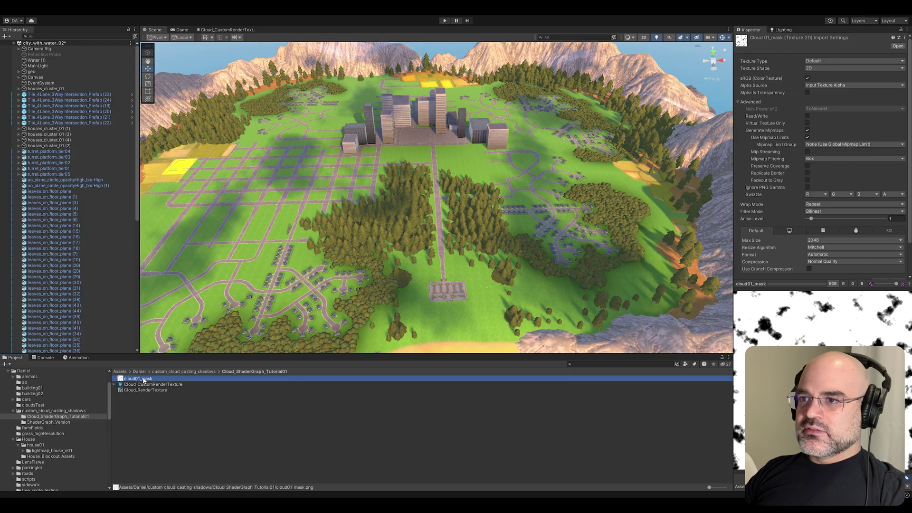
Switch to Unity and open the Cloud_CustomRenderTexture shader graph from the tutorial folder
{"action": "double_click", "coordinate": [144, 383]}
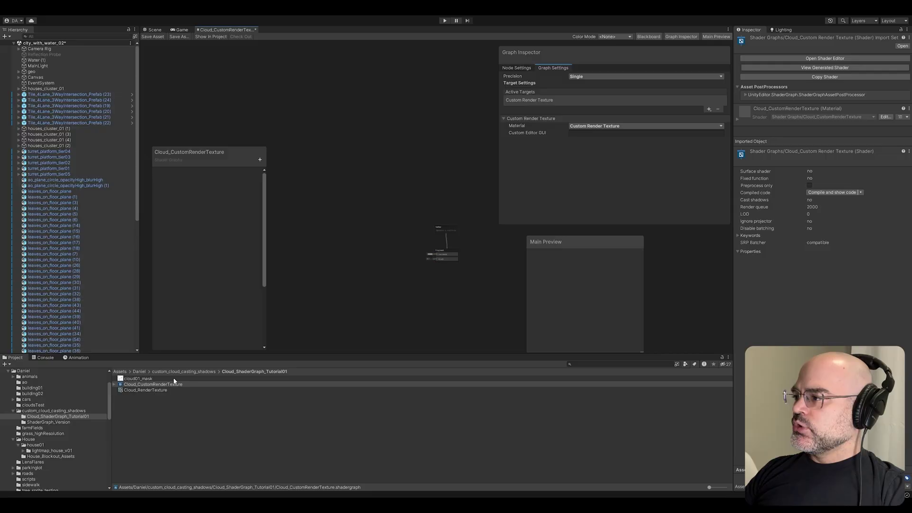
{"action": "left_click", "coordinate": [148, 385]}
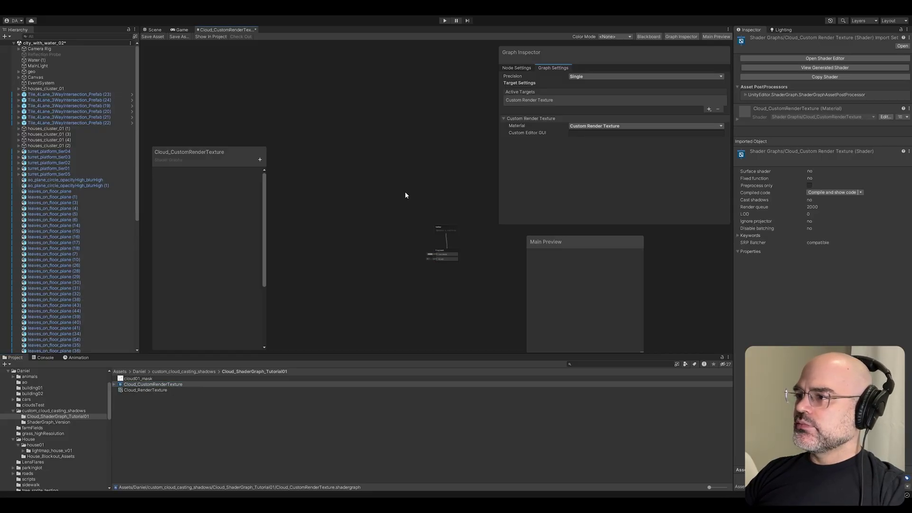
{"action": "scroll", "coordinate": [336, 248], "scroll_direction": "up", "scroll_amount": 3}
{"action": "key", "text": "shift+space"}
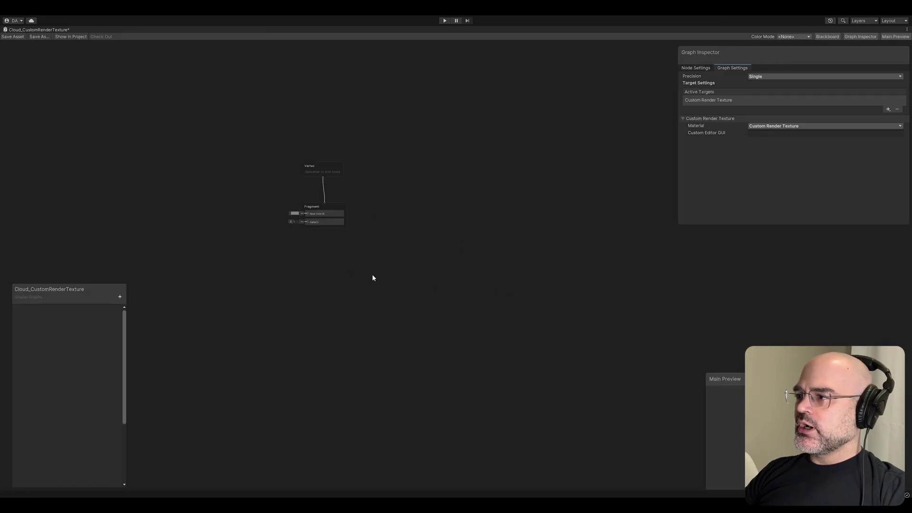
{"action": "scroll", "coordinate": [293, 270], "scroll_direction": "up", "scroll_amount": 4}
{"action": "middle_click_drag", "start_coordinate": [341, 260], "coordinate": [378, 357]}
{"action": "middle_click_drag", "start_coordinate": [236, 289], "coordinate": [448, 340]}
{"action": "key", "text": "shift+space"}
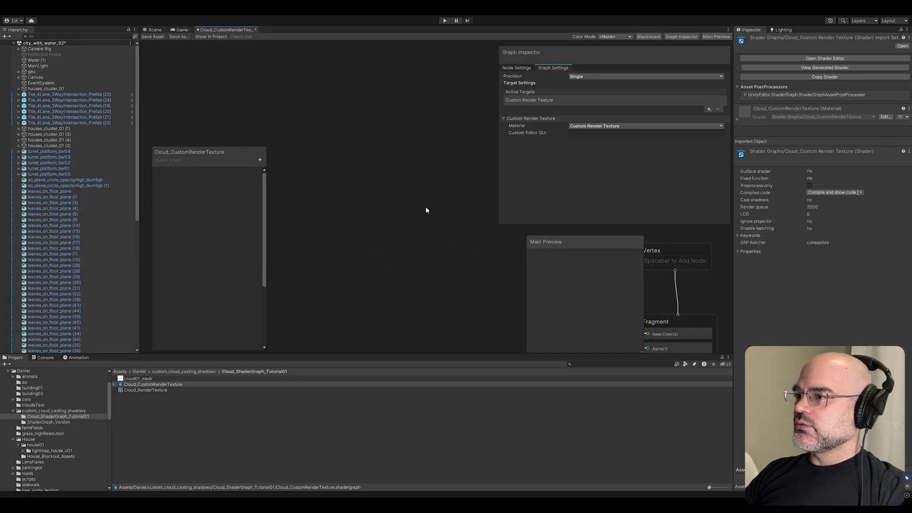
Enlarge the graph area, narrow the Graph Inspector, and move the Main Preview clear of the Vertex and Fragment blocks
{"action": "scroll", "coordinate": [427, 210], "scroll_direction": "down", "scroll_amount": 2}
{"action": "middle_click_drag", "start_coordinate": [487, 291], "coordinate": [393, 299]}
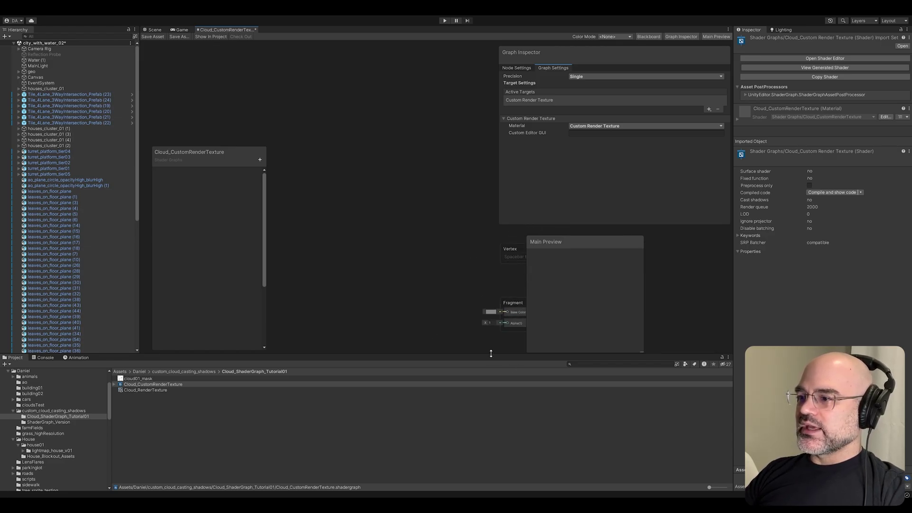
{"action": "left_click_drag", "start_coordinate": [491, 355], "coordinate": [491, 383]}
{"action": "left_click_drag", "start_coordinate": [500, 171], "coordinate": [614, 172]}
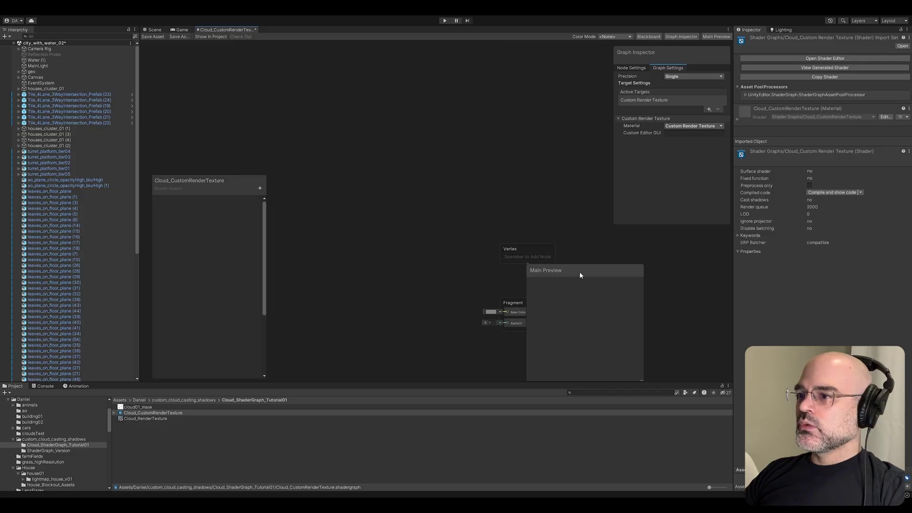
{"action": "left_click_drag", "start_coordinate": [580, 271], "coordinate": [646, 264]}
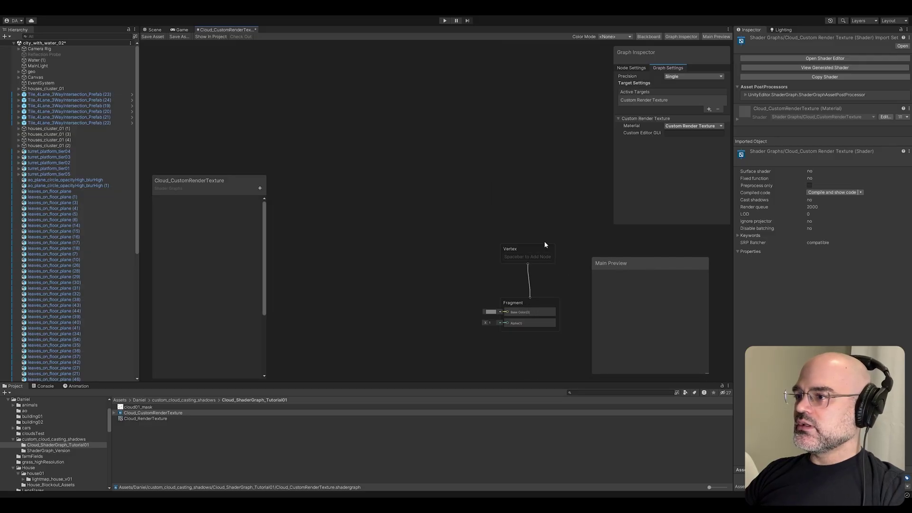
Add a Vector2 property named _Speed to the shader graph and place its node in the graph
{"action": "left_click", "coordinate": [260, 192]}
{"action": "left_click", "coordinate": [290, 216]}
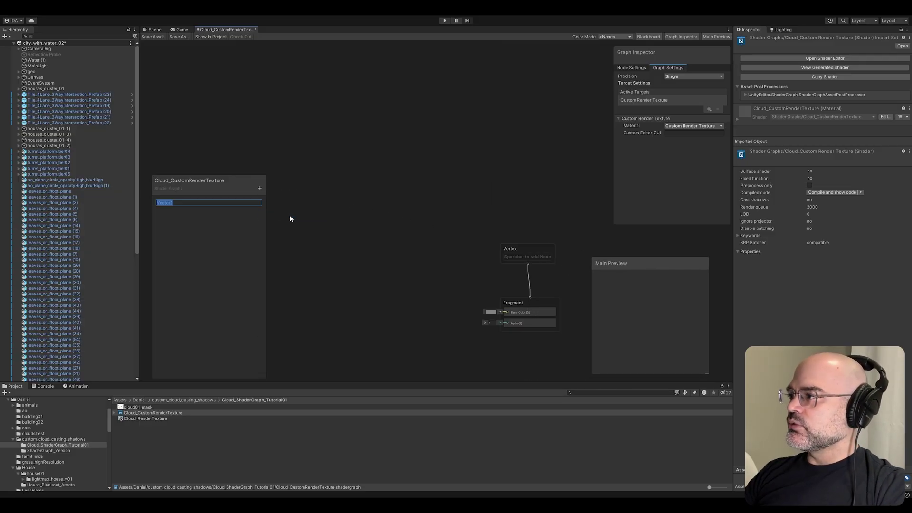
{"action": "type", "text": "_Speed"}
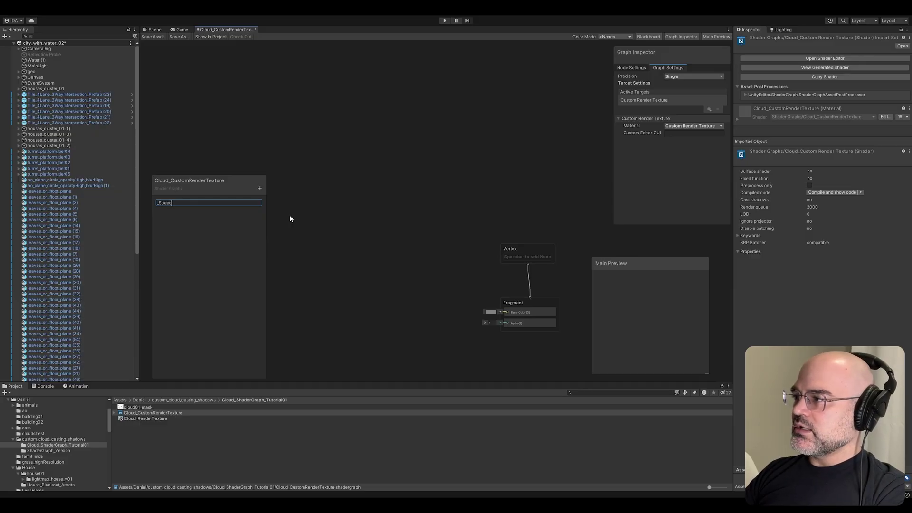
{"action": "key", "text": "Return"}
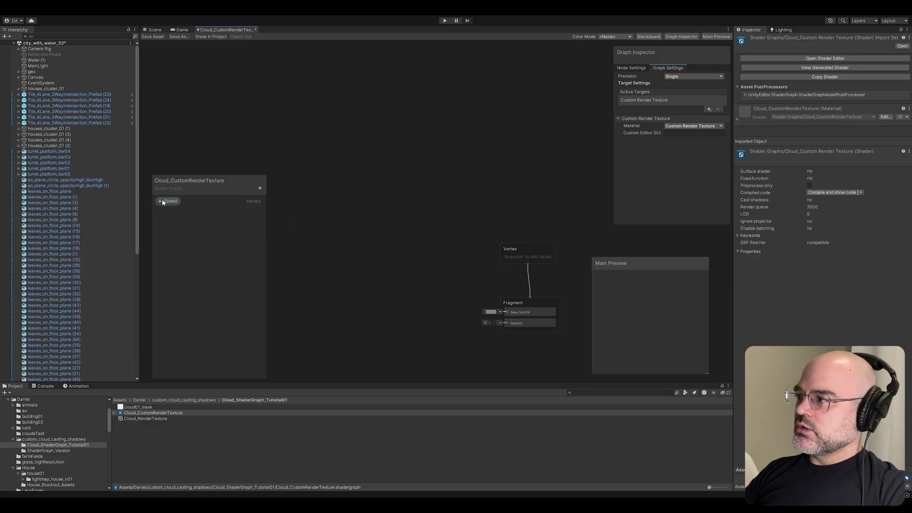
{"action": "left_click_drag", "start_coordinate": [169, 201], "coordinate": [317, 225]}
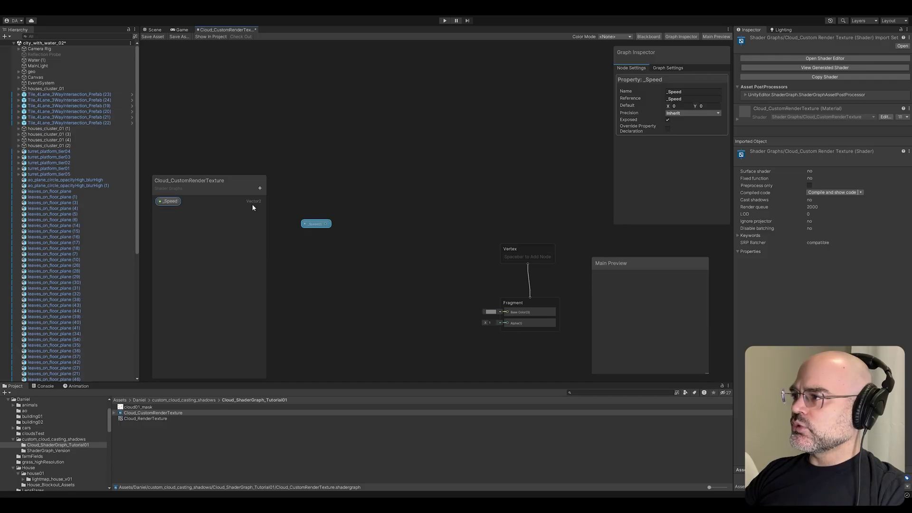
Set the default X value of the _Speed property to 0.5
{"action": "left_click", "coordinate": [676, 107]}
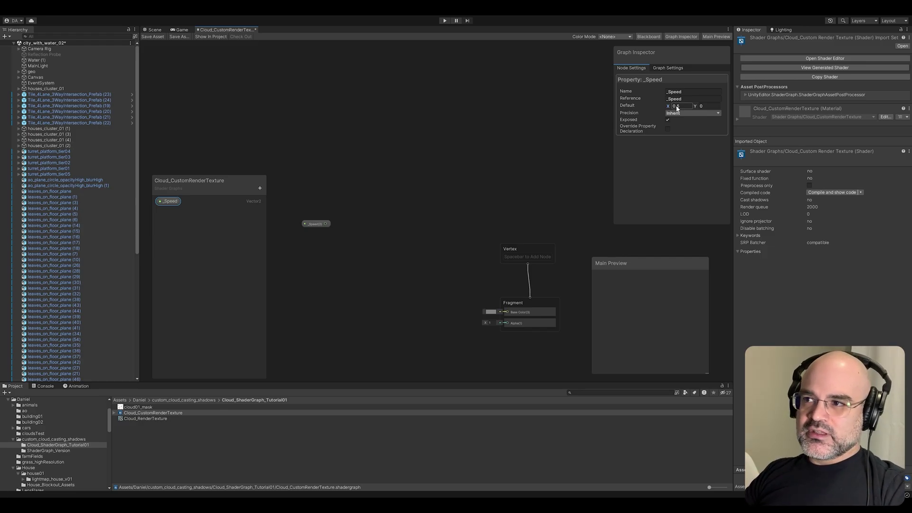
{"action": "left_click", "coordinate": [679, 107]}
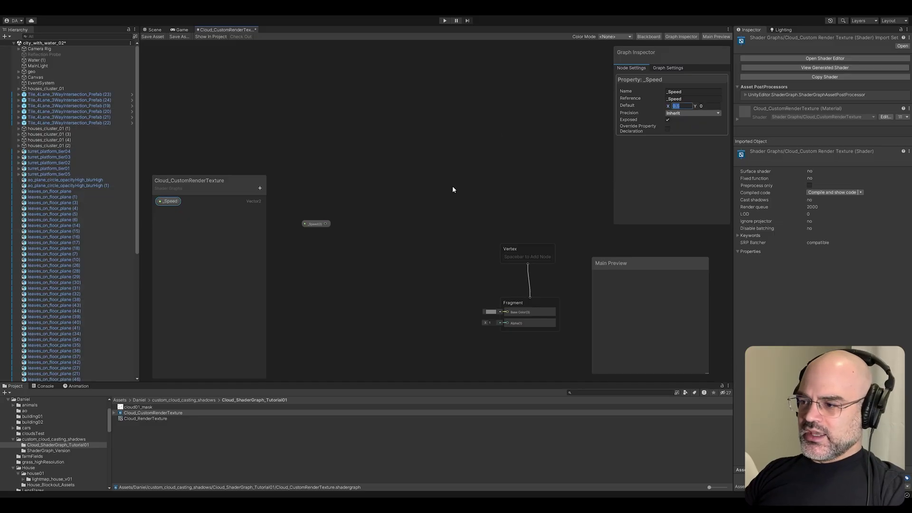
{"action": "left_click", "coordinate": [411, 274]}
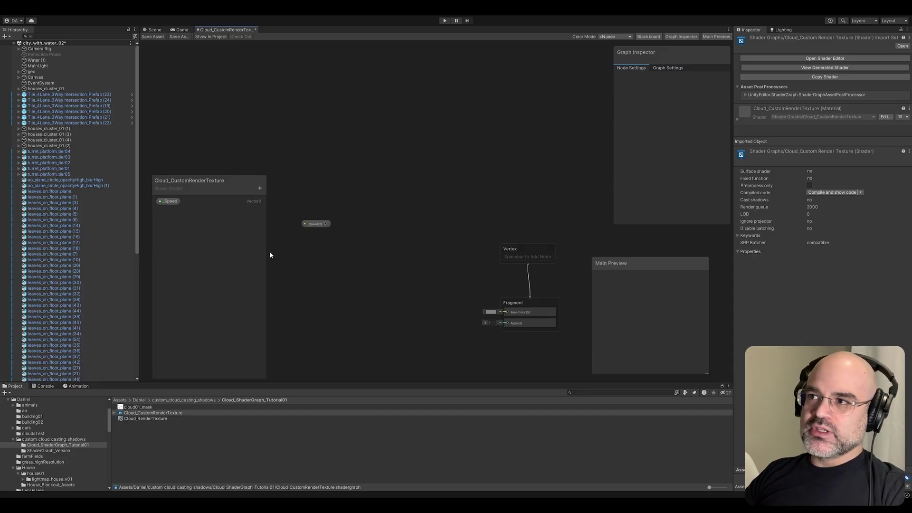
{"action": "left_click", "coordinate": [314, 223]}
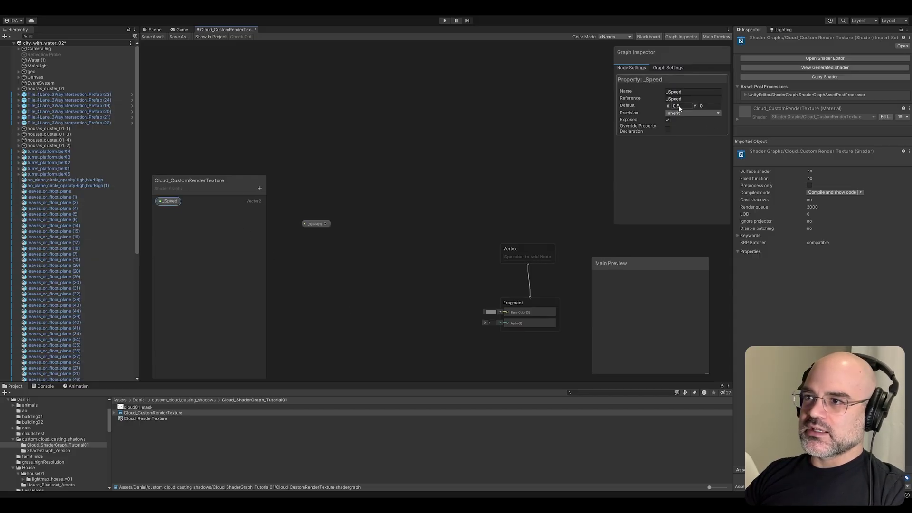
Add a Float property named Intensity to the shader graph
{"action": "left_click", "coordinate": [260, 189]}
{"action": "left_click", "coordinate": [291, 204]}
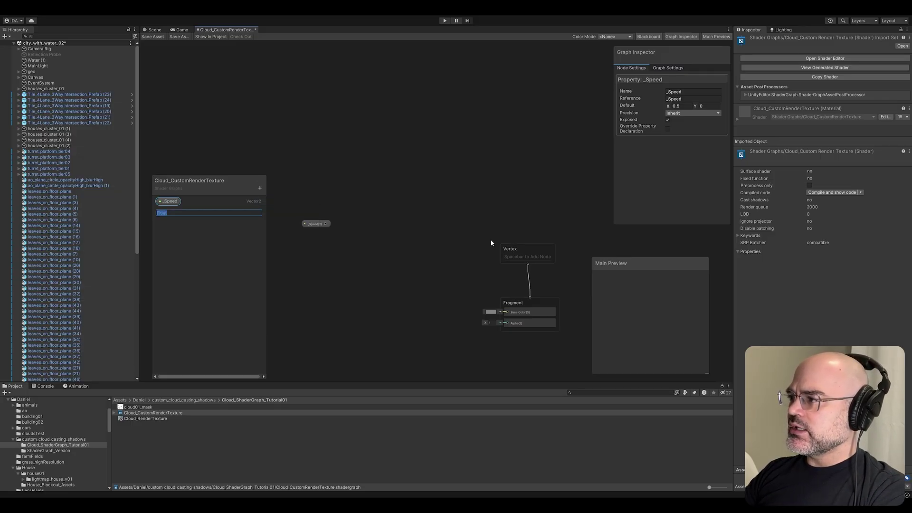
{"action": "key", "text": "BackSpace"}
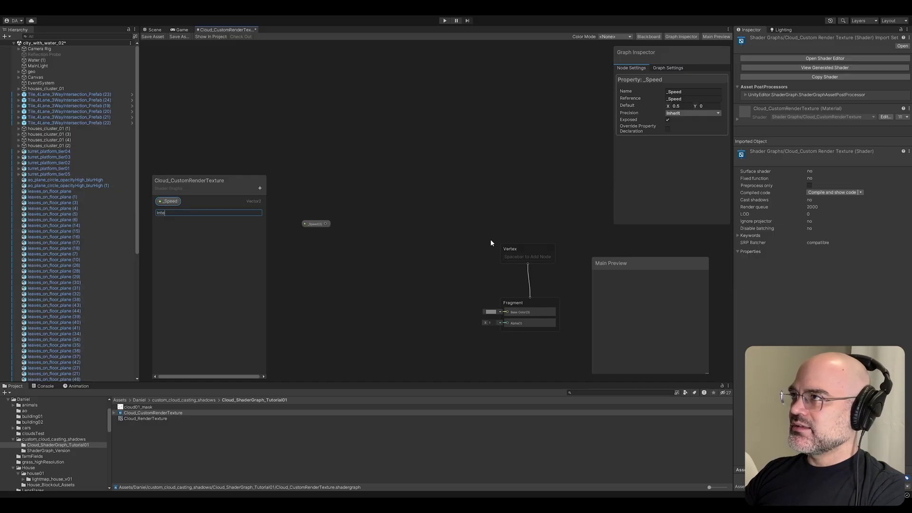
{"action": "type", "text": "Intensity"}
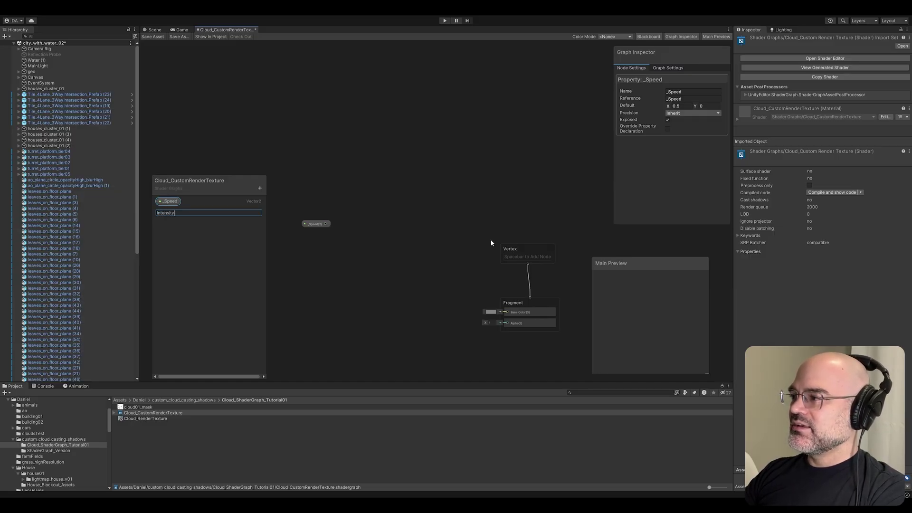
{"action": "key", "text": "Return"}
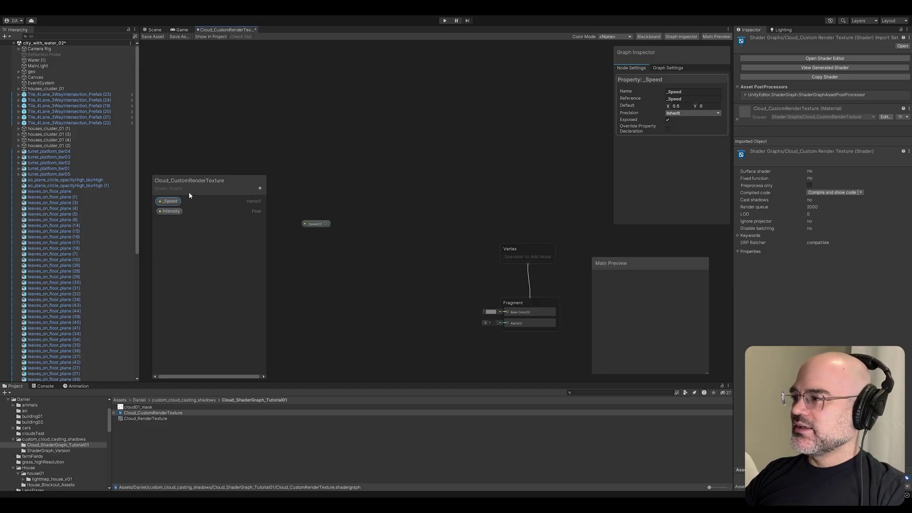
Place the Intensity property's node in the graph and make the property a slider with a default value of 1
{"action": "left_click_drag", "start_coordinate": [170, 211], "coordinate": [388, 329]}
{"action": "left_click", "coordinate": [170, 211]}
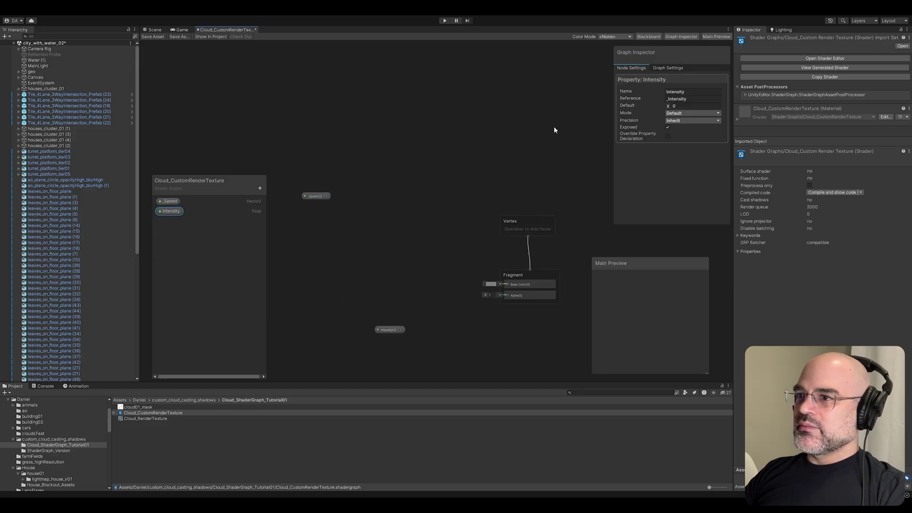
{"action": "left_click", "coordinate": [684, 113]}
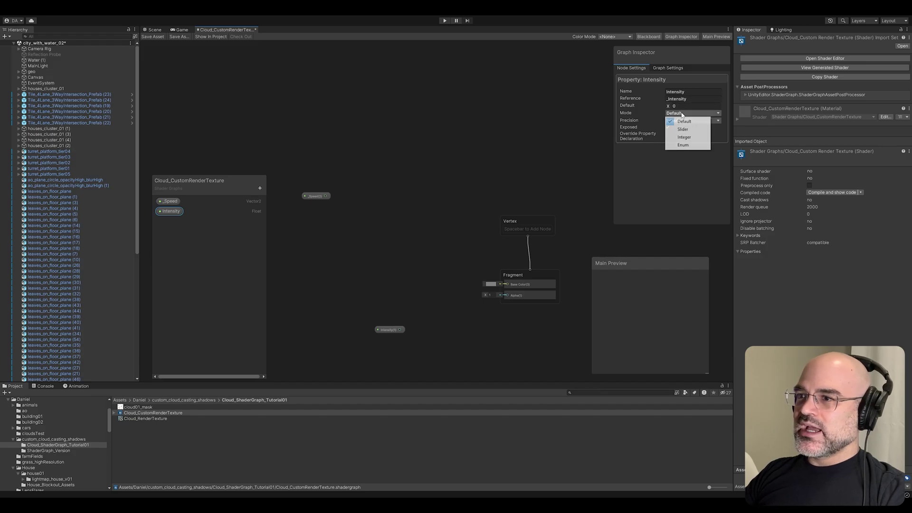
{"action": "left_click", "coordinate": [690, 131]}
{"action": "left_click", "coordinate": [678, 112]}
{"action": "left_click", "coordinate": [680, 106]}
{"action": "type", "text": "1"}
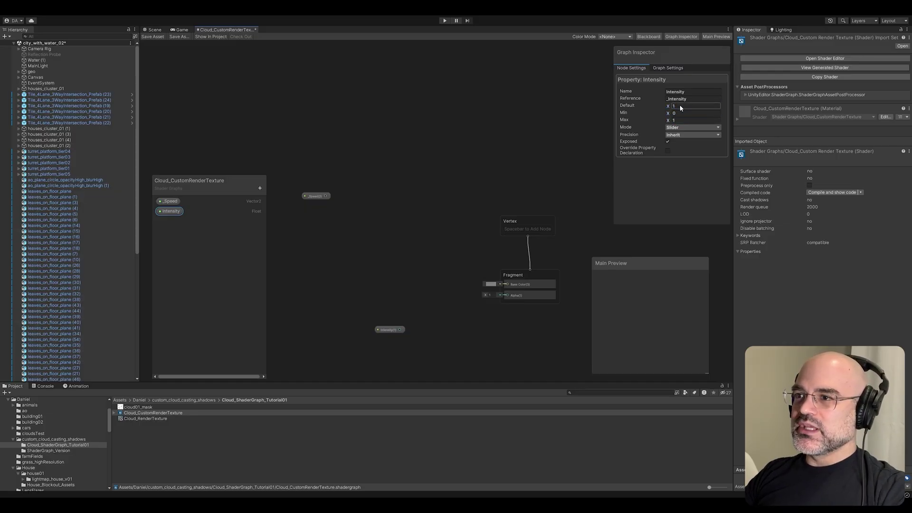
{"action": "left_click", "coordinate": [675, 113]}
{"action": "left_click", "coordinate": [679, 121]}
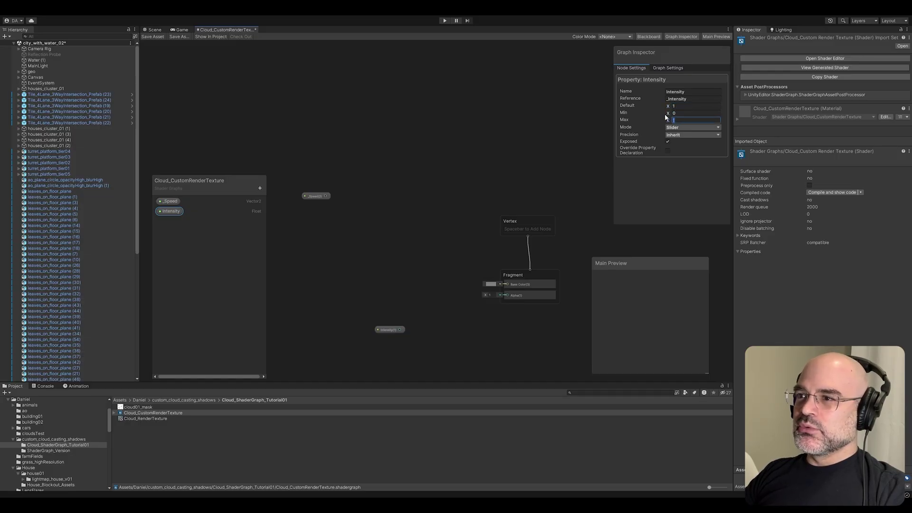
Add a Texture 2D property named Cloud_Texture to the shader graph
{"action": "left_click", "coordinate": [260, 188]}
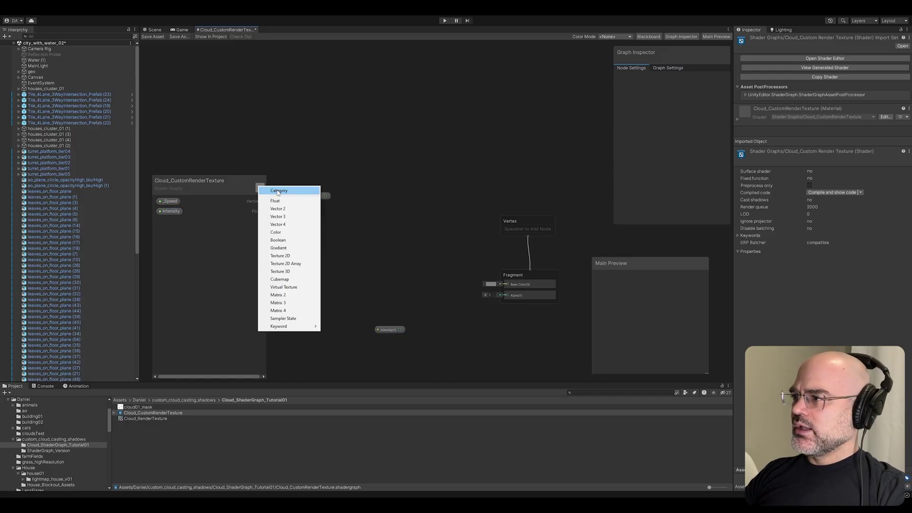
{"action": "left_click", "coordinate": [289, 257]}
{"action": "type", "text": "Cloud"}
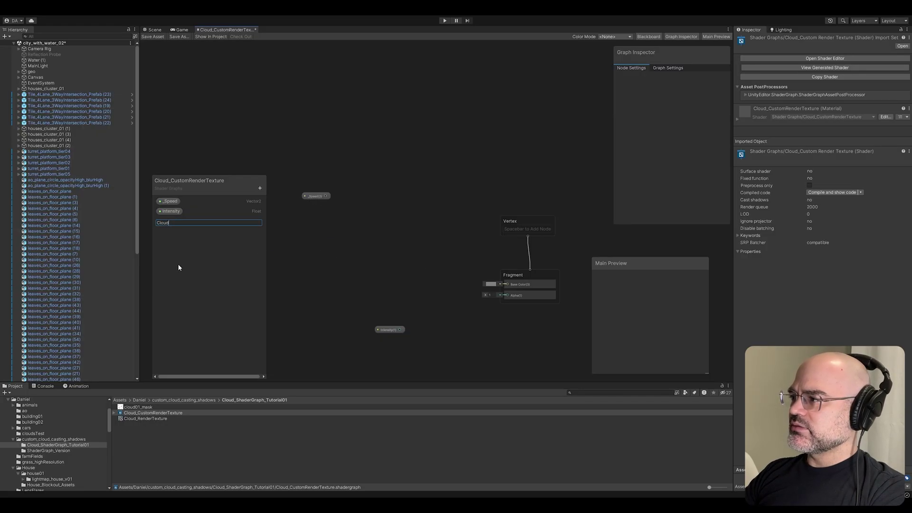
{"action": "type", "text": "_Texture"}
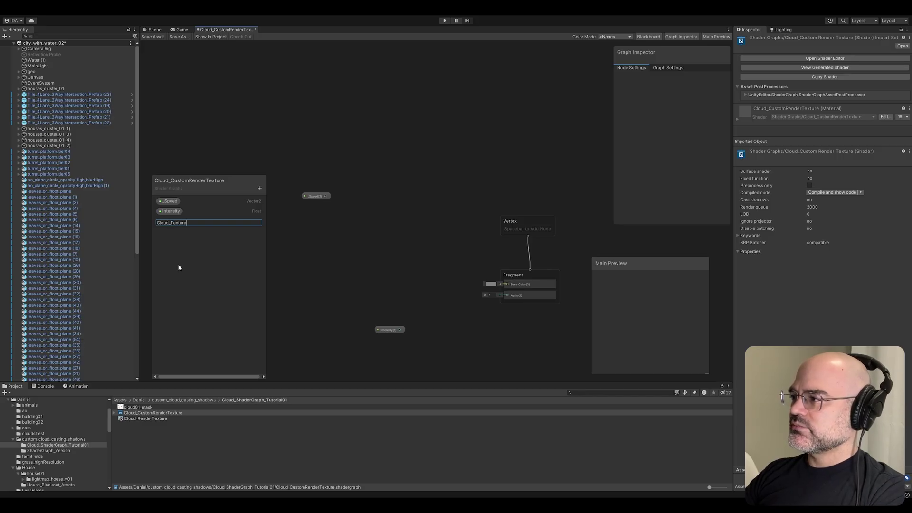
{"action": "key", "text": "Return"}
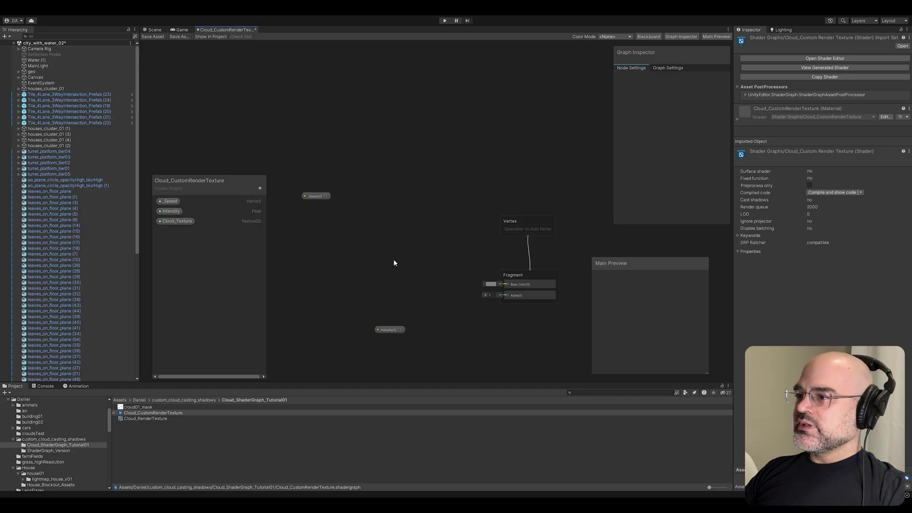
Place the cloud01_mask texture in the graph as a Sample Texture 2D node and move the Intensity node clear of it
{"action": "scroll", "coordinate": [394, 263], "scroll_direction": "down", "scroll_amount": 2}
{"action": "scroll", "coordinate": [394, 262], "scroll_direction": "up", "scroll_amount": 2}
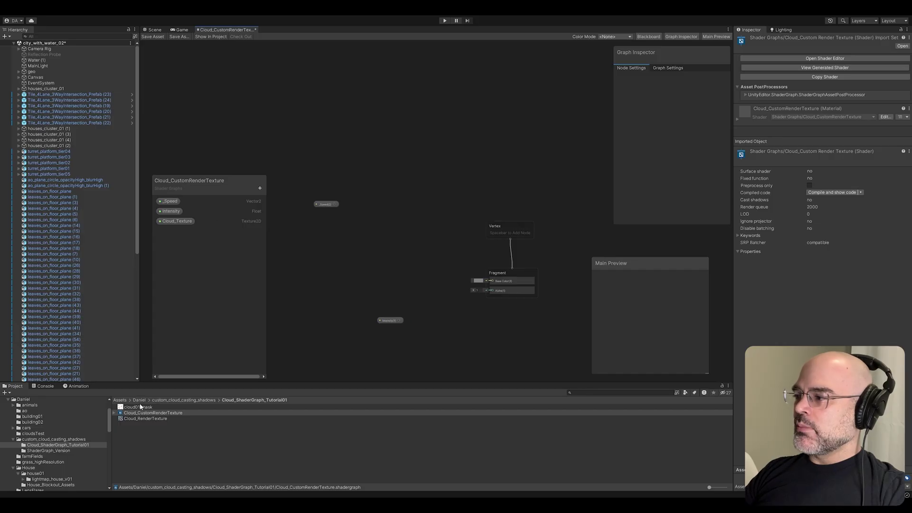
{"action": "left_click_drag", "start_coordinate": [141, 407], "coordinate": [323, 272]}
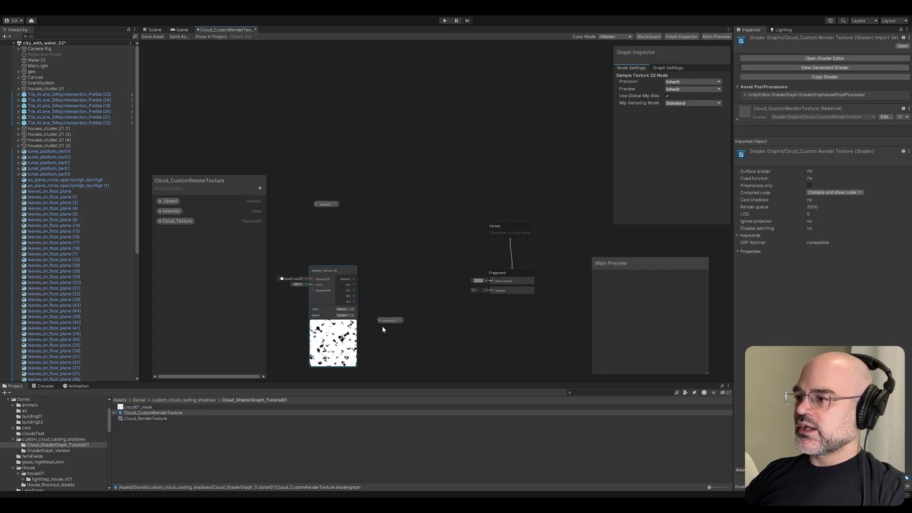
{"action": "left_click_drag", "start_coordinate": [389, 319], "coordinate": [379, 260]}
{"action": "left_click_drag", "start_coordinate": [318, 270], "coordinate": [345, 288]}
{"action": "left_click_drag", "start_coordinate": [177, 221], "coordinate": [354, 166]}
{"action": "left_click_drag", "start_coordinate": [335, 287], "coordinate": [325, 283]}
{"action": "left_click_drag", "start_coordinate": [364, 167], "coordinate": [359, 169]}
{"action": "scroll", "coordinate": [359, 167], "scroll_direction": "up", "scroll_amount": 2}
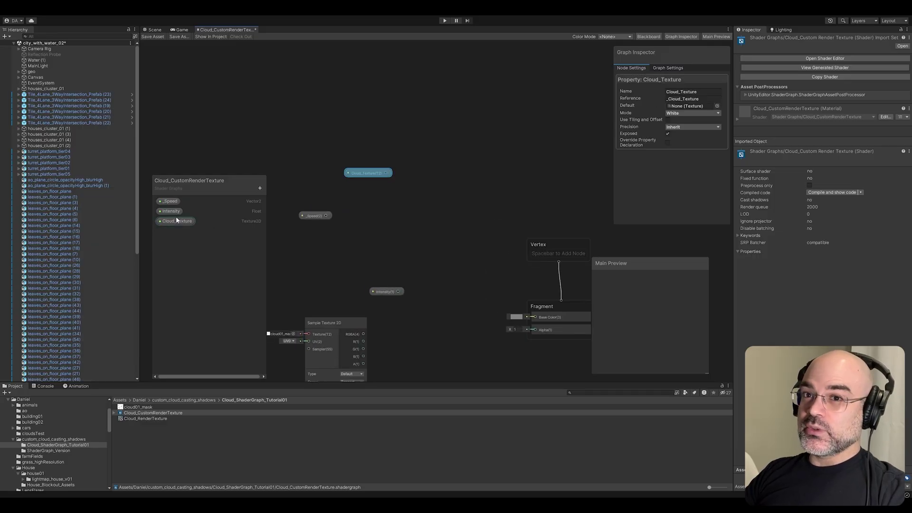
{"action": "left_click_drag", "start_coordinate": [385, 173], "coordinate": [434, 215]}
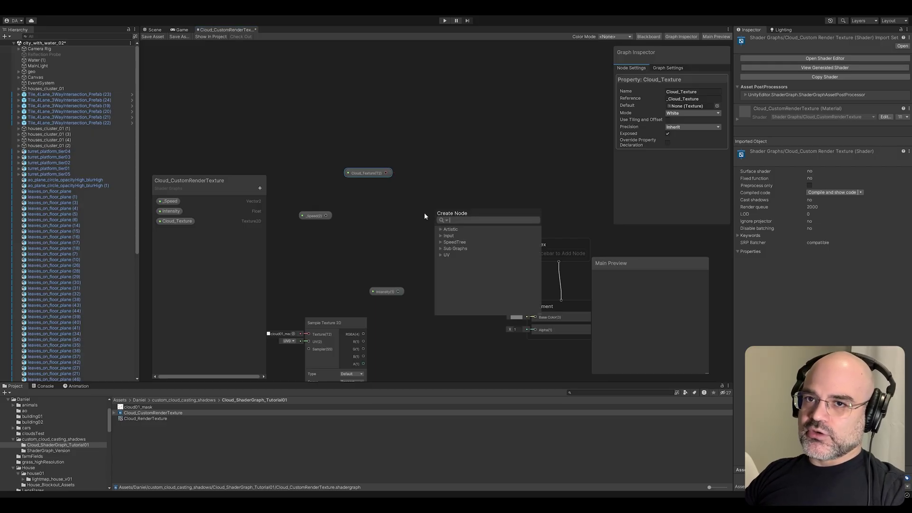
{"action": "left_click", "coordinate": [424, 216]}
{"action": "left_click_drag", "start_coordinate": [439, 210], "coordinate": [439, 210]}
{"action": "key", "text": "Delete"}
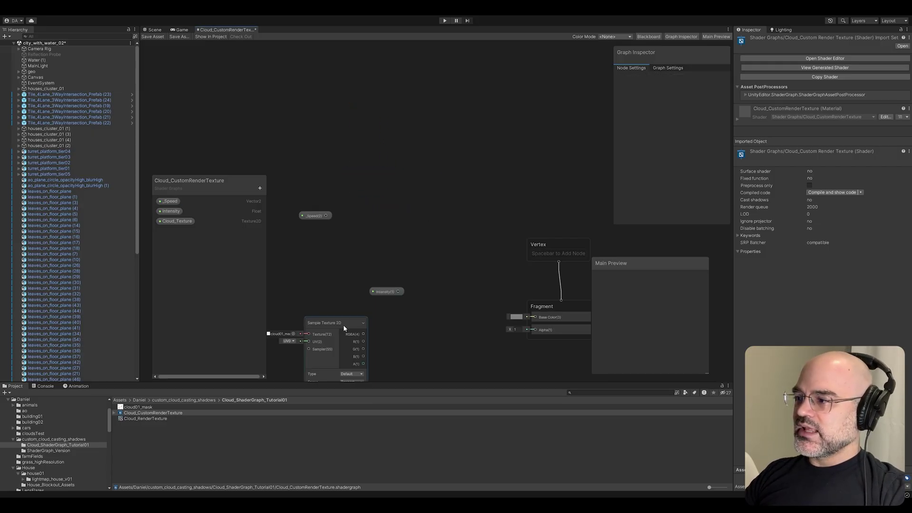
Shift the Sample Texture 2D node away from the Blackboard and add a Time node in the free space before it
{"action": "middle_click_drag", "start_coordinate": [501, 339], "coordinate": [559, 239]}
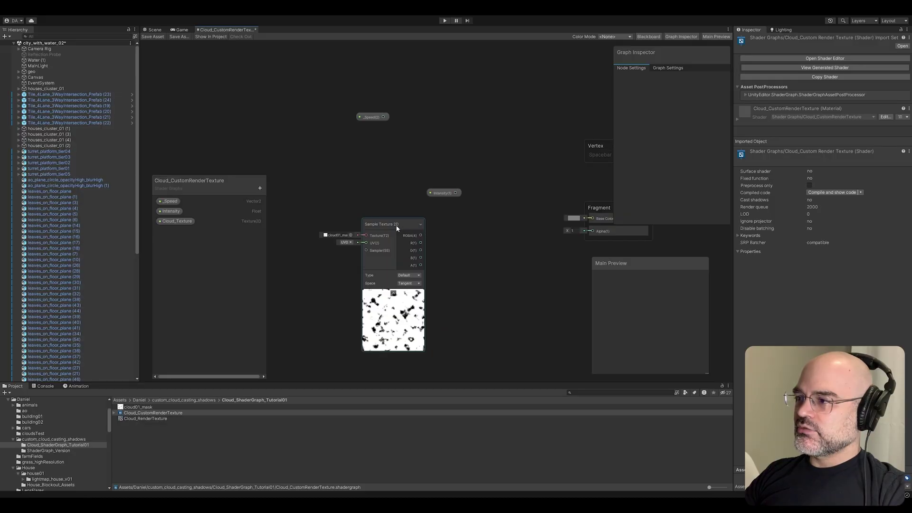
{"action": "left_click_drag", "start_coordinate": [396, 226], "coordinate": [429, 227]}
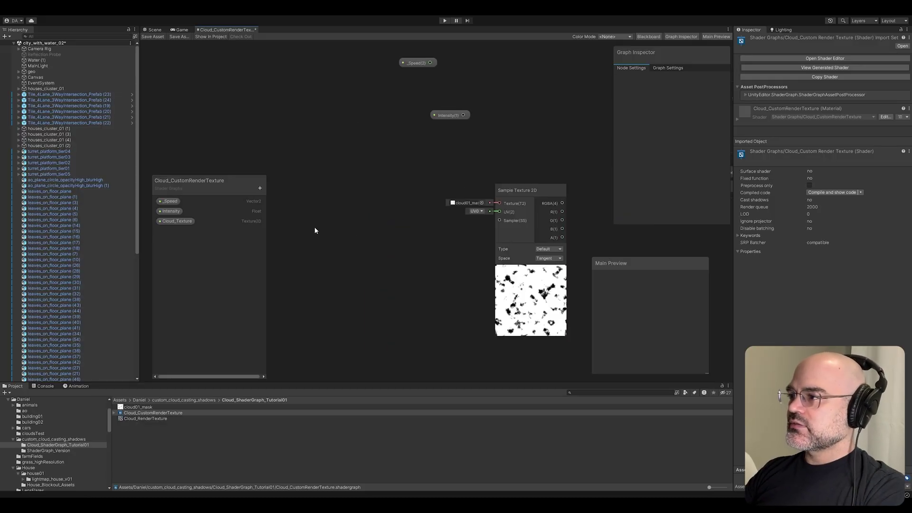
{"action": "key", "text": "space"}
{"action": "type", "text": "time"}
{"action": "key", "text": "Return"}
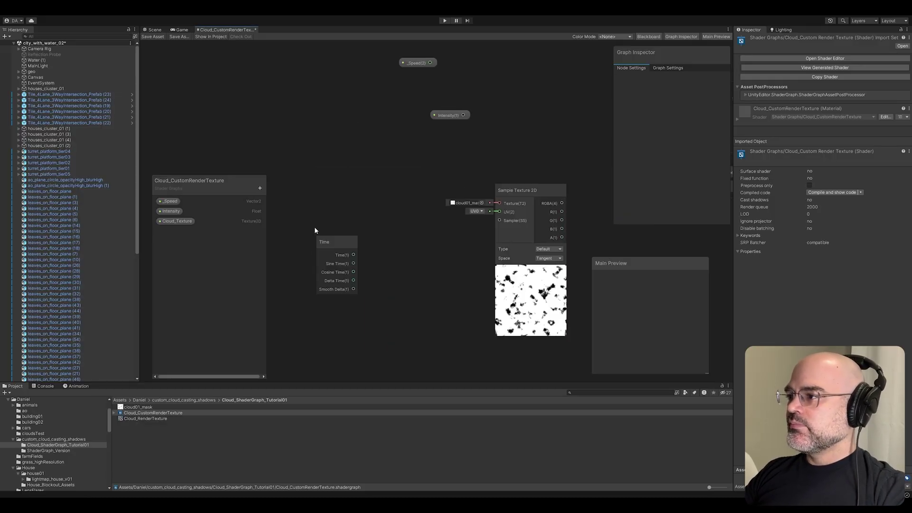
{"action": "left_click_drag", "start_coordinate": [326, 242], "coordinate": [322, 261]}
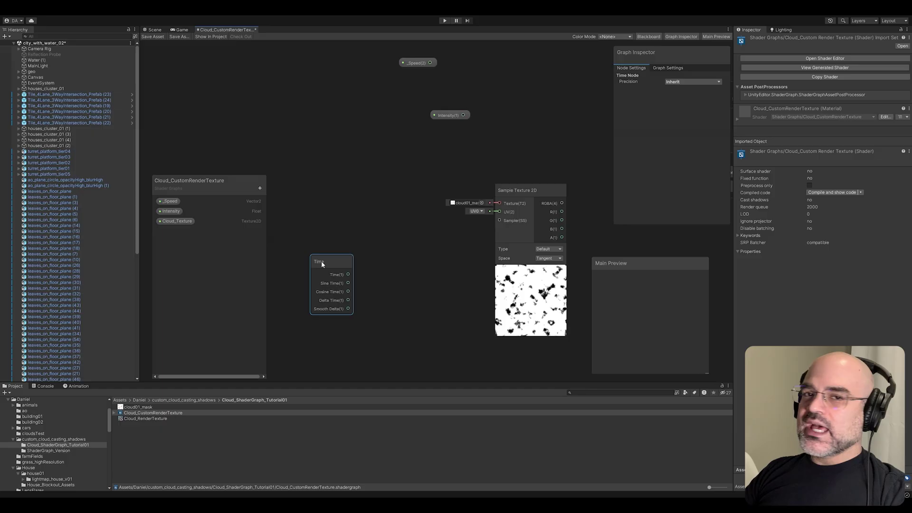
Add a Multiply node and connect a new _Speed node to its A input and the Time output to its B input
{"action": "left_click", "coordinate": [392, 200]}
{"action": "key", "text": "space"}
{"action": "type", "text": "mult"}
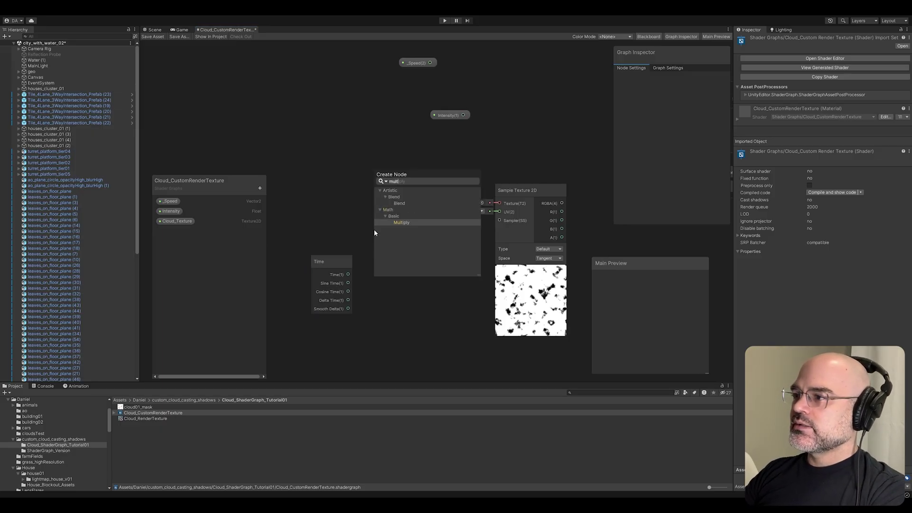
{"action": "key", "text": "Return"}
{"action": "scroll", "coordinate": [374, 233], "scroll_direction": "down", "scroll_amount": 2}
{"action": "left_click_drag", "start_coordinate": [169, 201], "coordinate": [400, 213]}
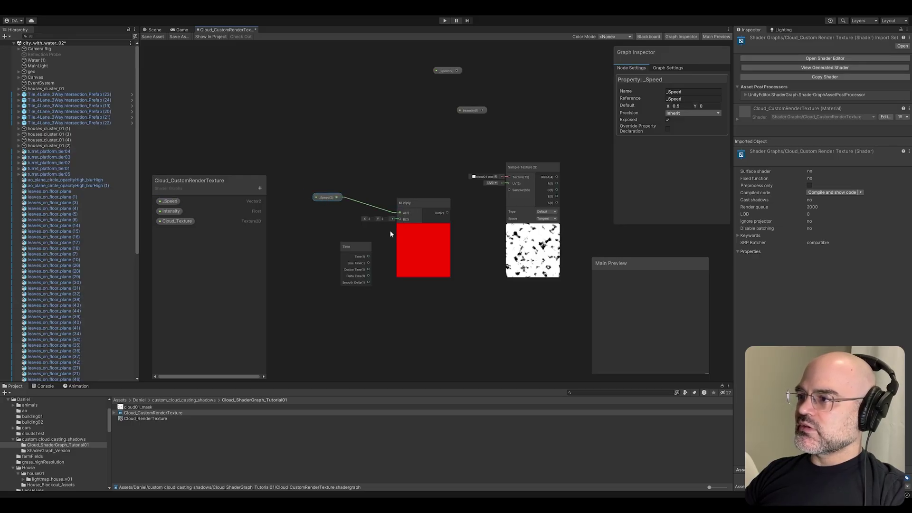
{"action": "left_click_drag", "start_coordinate": [369, 257], "coordinate": [367, 259]}
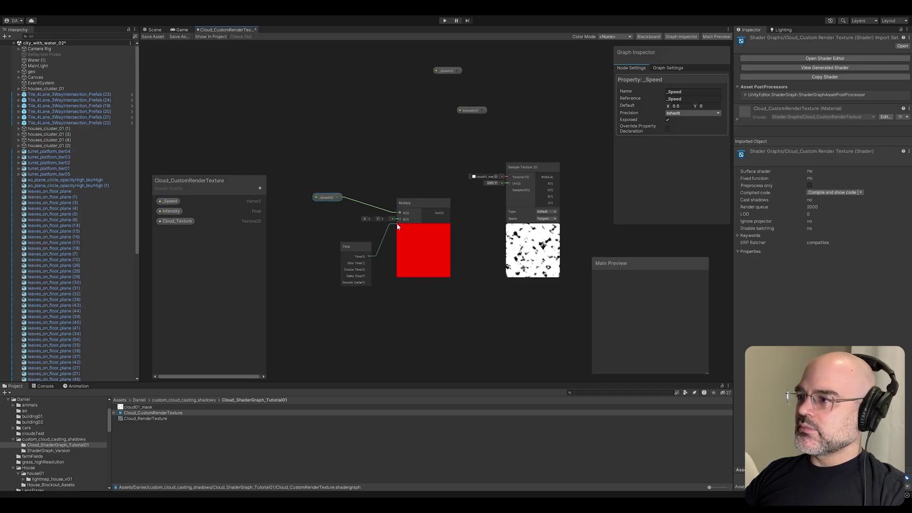
{"action": "left_click_drag", "start_coordinate": [397, 226], "coordinate": [399, 221]}
{"action": "scroll", "coordinate": [384, 256], "scroll_direction": "up", "scroll_amount": 3}
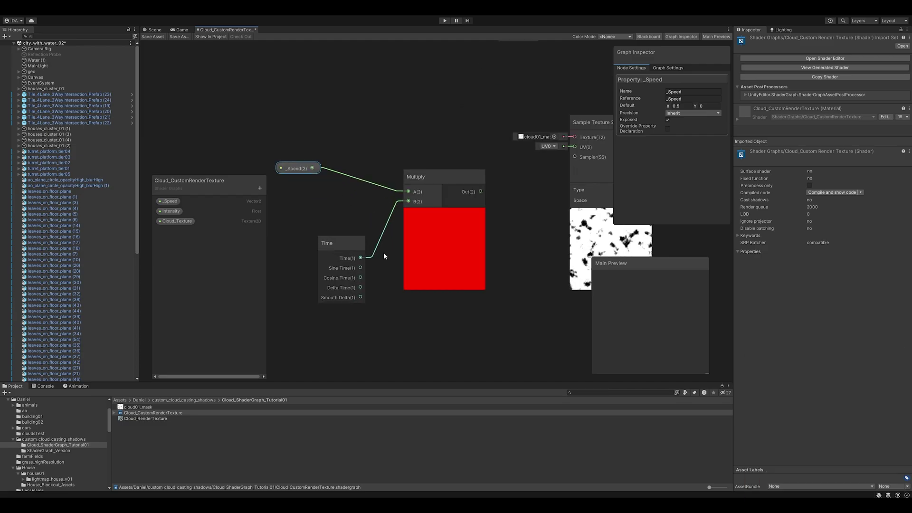
Add a Fraction node fed by the Multiply output and place it beside the Multiply node
{"action": "left_click_drag", "start_coordinate": [483, 283], "coordinate": [465, 282]}
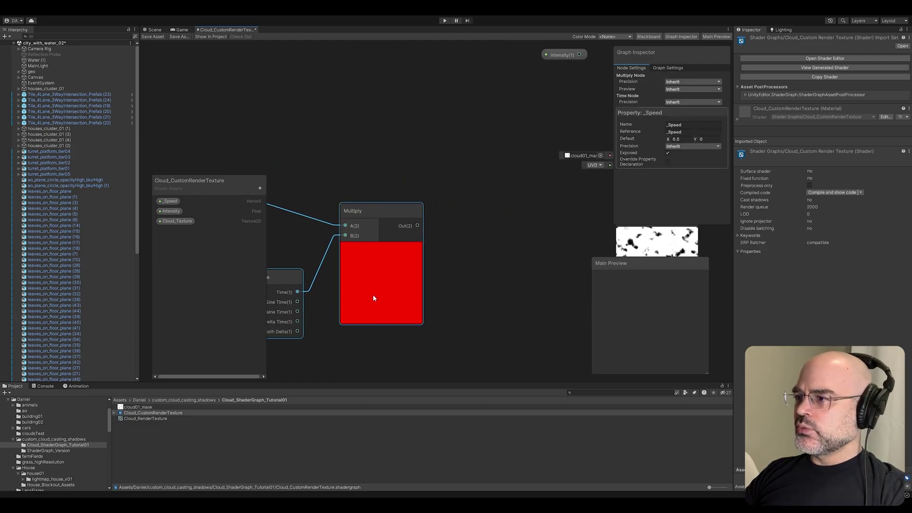
{"action": "left_click", "coordinate": [522, 266]}
{"action": "key", "text": "space"}
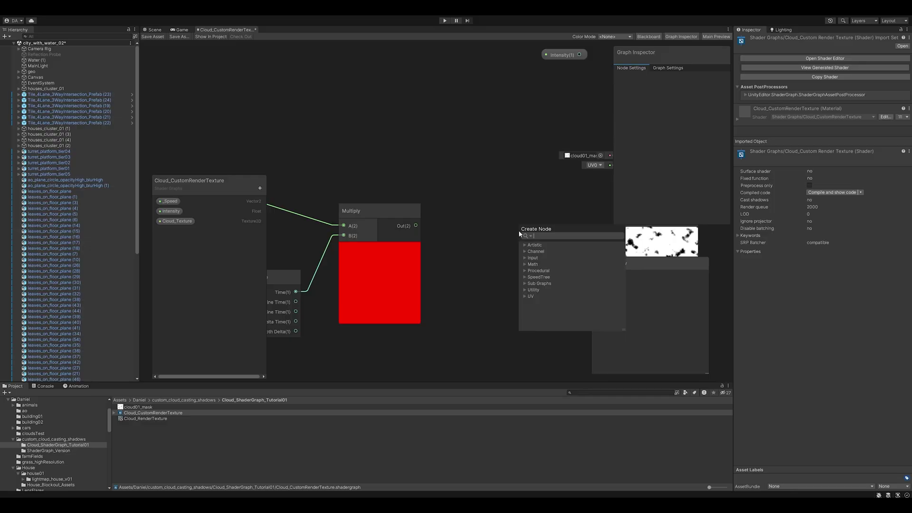
{"action": "type", "text": "fraction"}
{"action": "key", "text": "Return"}
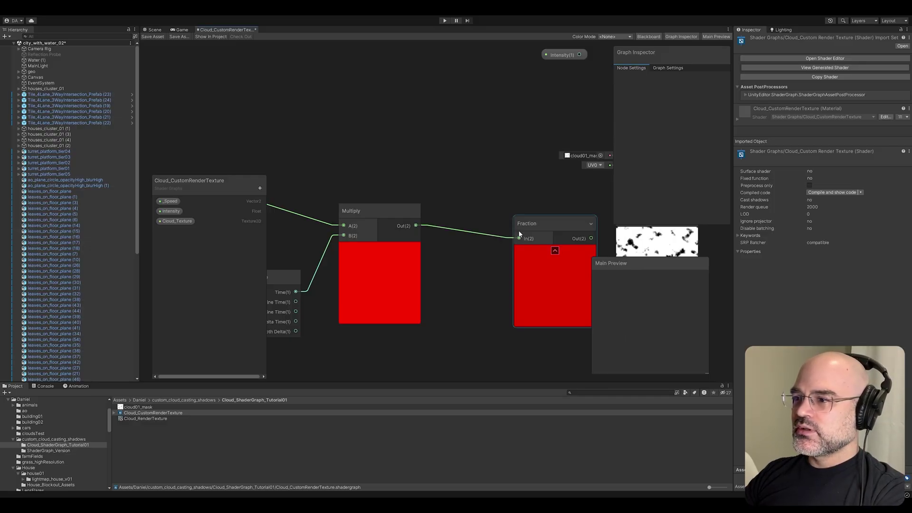
{"action": "left_click_drag", "start_coordinate": [543, 273], "coordinate": [477, 285]}
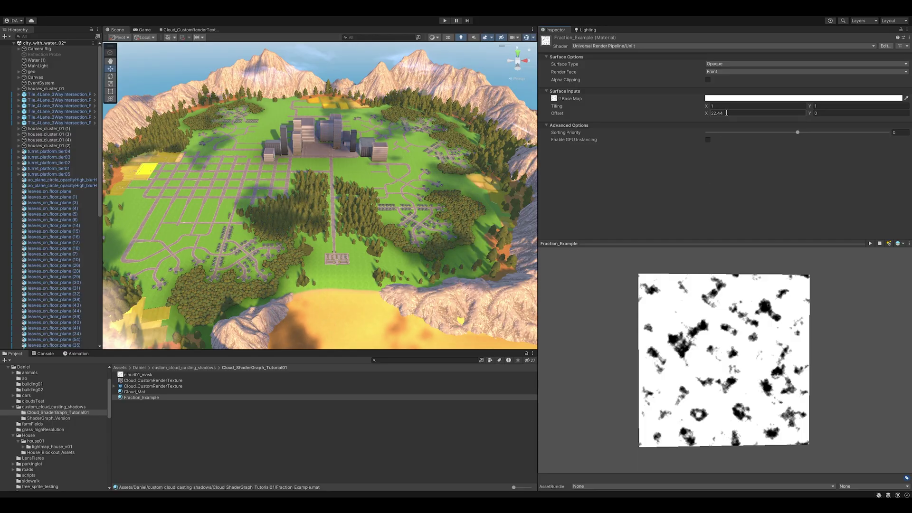
Set the Fraction_Example material's X offset to 22.44 and replace its whole-number part with 0
{"action": "left_click", "coordinate": [727, 113]}
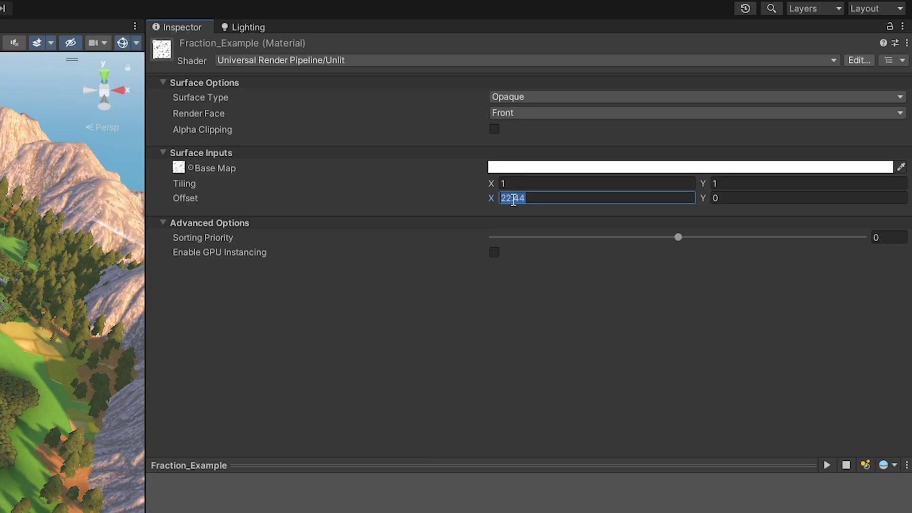
{"action": "left_click_drag", "start_coordinate": [513, 200], "coordinate": [448, 191]}
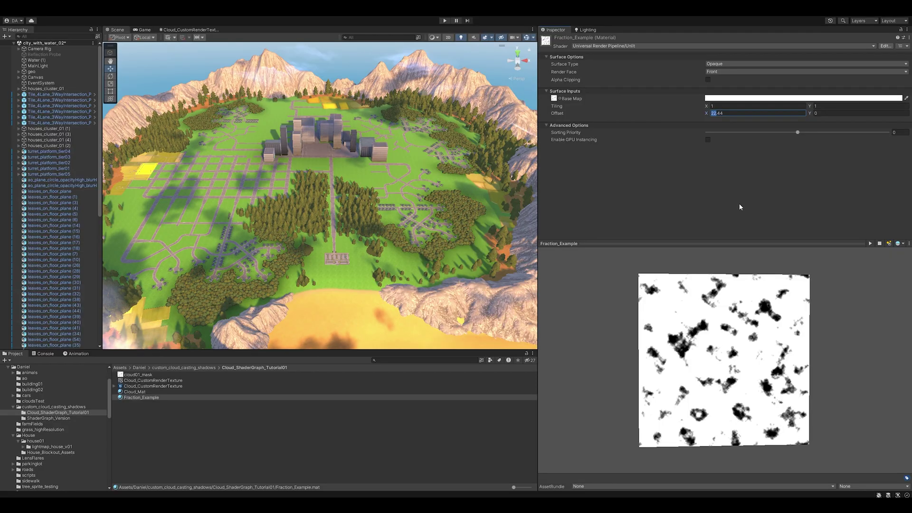
{"action": "type", "text": "0"}
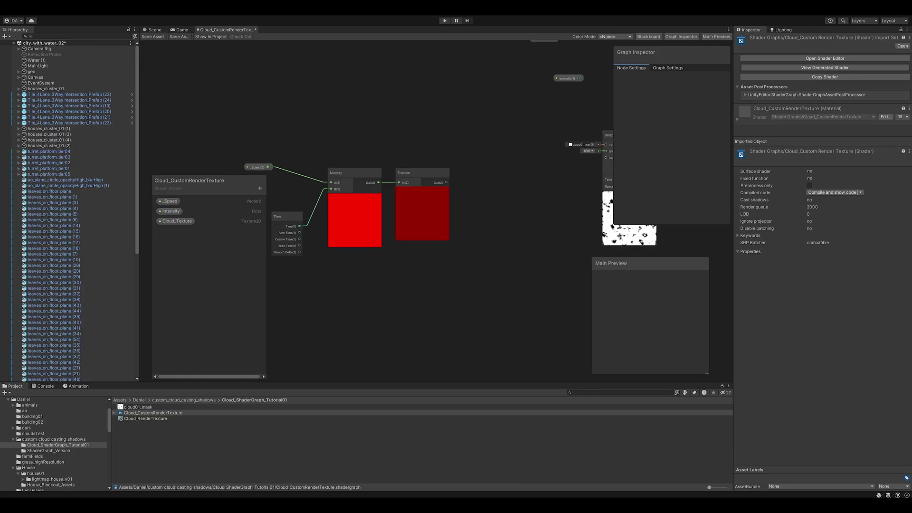
Add a UV node above the Multiply node and connect its output to the A input of a new Add node
{"action": "key", "text": "space"}
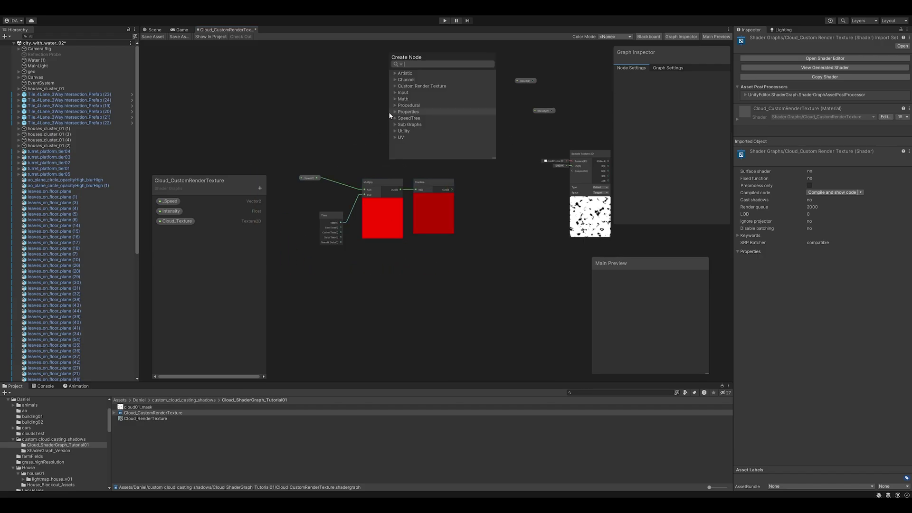
{"action": "type", "text": "uv"}
{"action": "key", "text": "Return"}
{"action": "left_click_drag", "start_coordinate": [402, 119], "coordinate": [546, 150]}
{"action": "scroll", "coordinate": [403, 107], "scroll_direction": "up", "scroll_amount": 4}
{"action": "type", "text": "add"}
{"action": "key", "text": "Return"}
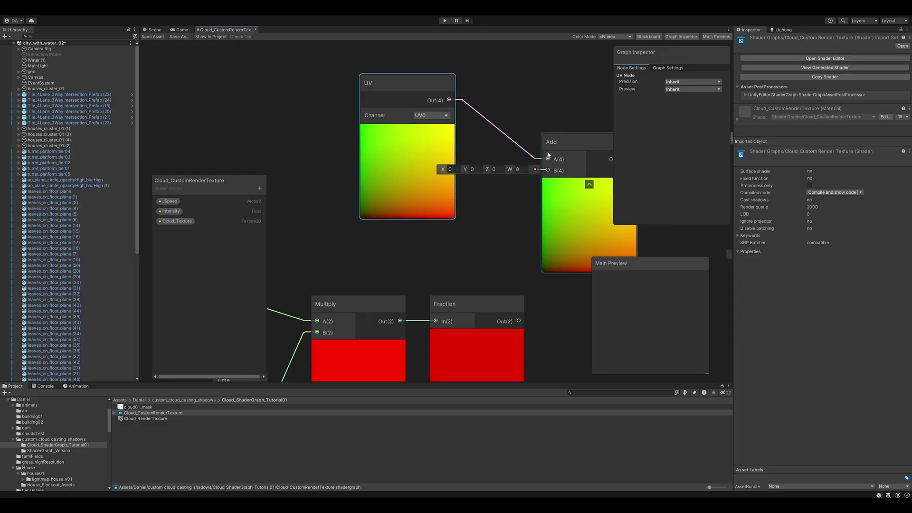
Connect the Fraction output to the B input of the Add node
{"action": "scroll", "coordinate": [532, 213], "scroll_direction": "down", "scroll_amount": 3}
{"action": "middle_click_drag", "start_coordinate": [525, 318], "coordinate": [444, 261]}
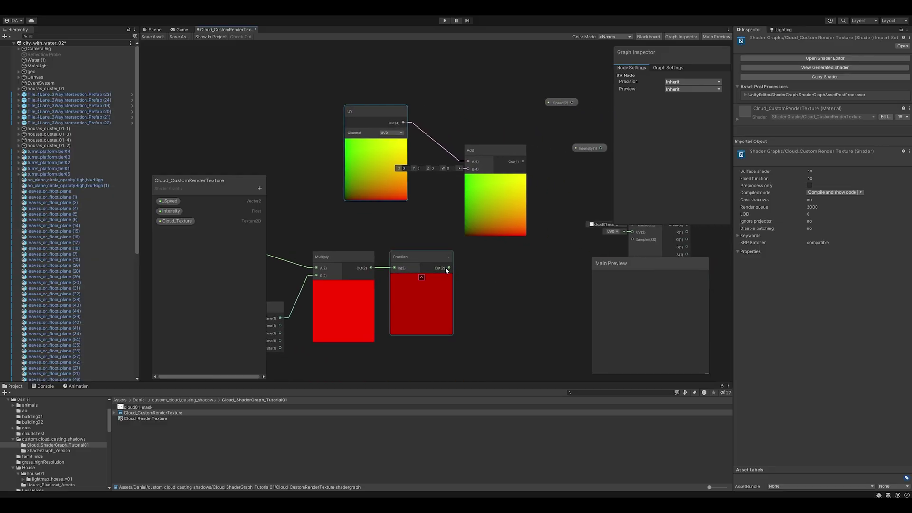
{"action": "left_click_drag", "start_coordinate": [449, 268], "coordinate": [468, 169]}
Move the connected _Speed node closer to the Multiply node and nudge the Add node toward the UV node
{"action": "scroll", "coordinate": [515, 333], "scroll_direction": "down", "scroll_amount": 2}
{"action": "middle_click_drag", "start_coordinate": [515, 333], "coordinate": [548, 296]}
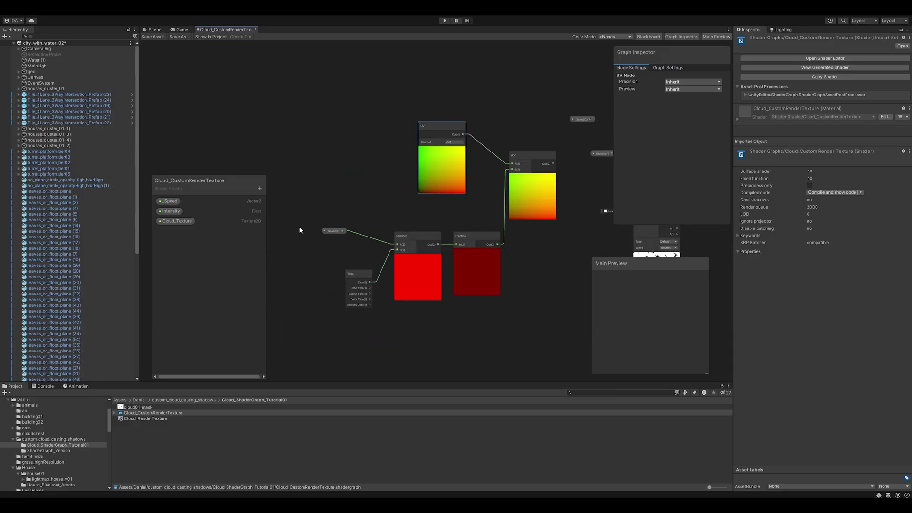
{"action": "left_click_drag", "start_coordinate": [327, 231], "coordinate": [352, 240]}
{"action": "left_click_drag", "start_coordinate": [330, 207], "coordinate": [466, 329]}
{"action": "middle_click_drag", "start_coordinate": [531, 144], "coordinate": [470, 169]}
{"action": "mouse_move", "coordinate": [471, 180]}
{"action": "left_mouse_down"}
{"action": "mouse_move", "coordinate": [473, 168]}
{"action": "mouse_move", "coordinate": [469, 175]}
{"action": "left_mouse_up"}
{"action": "middle_click_drag", "start_coordinate": [469, 175], "coordinate": [426, 166]}
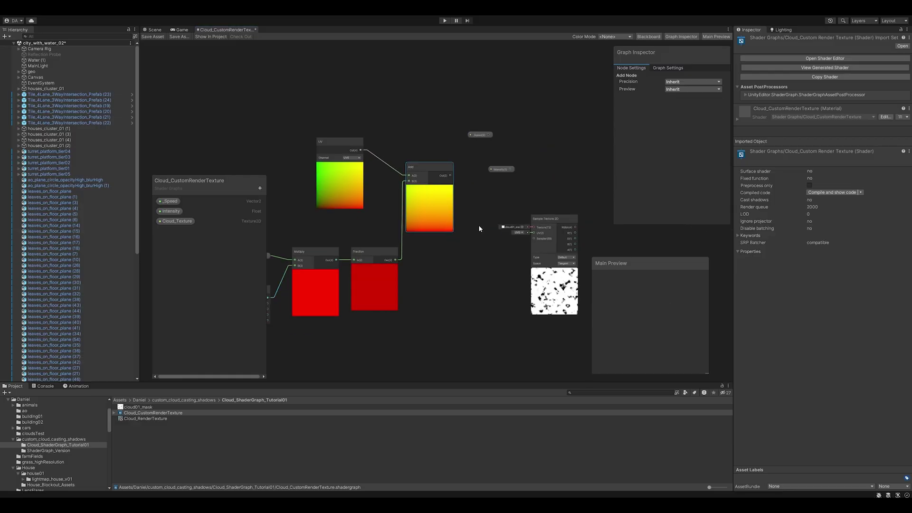
Move the Sample Texture 2D node above the Add node and the unconnected Intensity node below the Add node
{"action": "left_click_drag", "start_coordinate": [563, 227], "coordinate": [421, 126]}
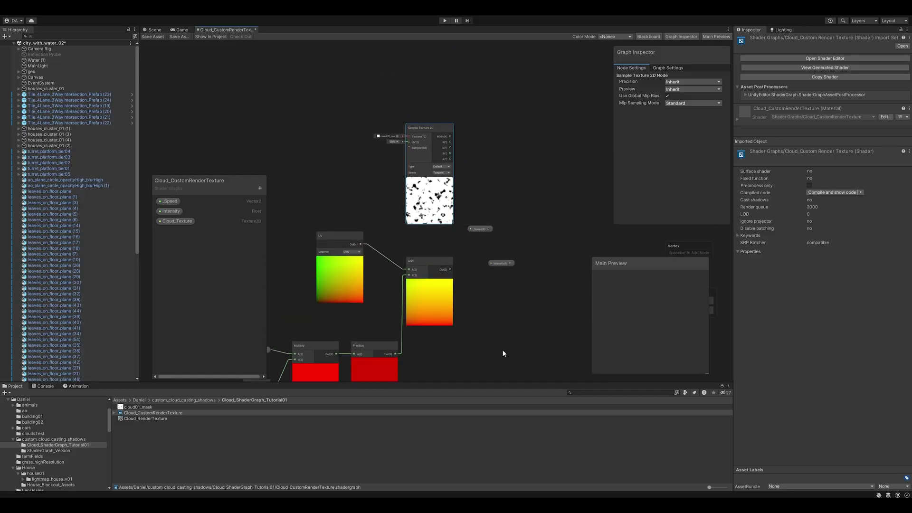
{"action": "middle_click_drag", "start_coordinate": [511, 349], "coordinate": [496, 302]}
{"action": "left_click", "coordinate": [498, 293]}
{"action": "left_click_drag", "start_coordinate": [460, 167], "coordinate": [534, 280]}
{"action": "left_click", "coordinate": [487, 217]}
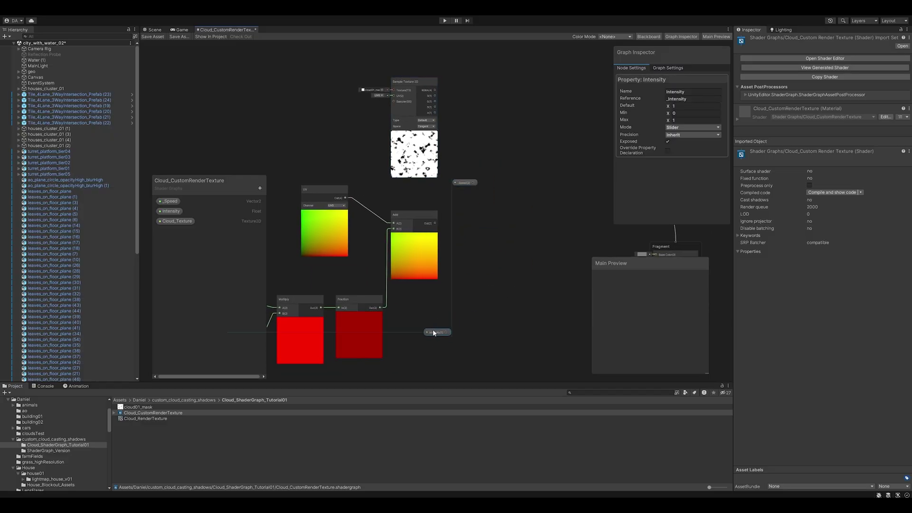
{"action": "left_click_drag", "start_coordinate": [433, 330], "coordinate": [429, 348]}
Add a Blend node in the empty space beside the Add node
{"action": "left_click", "coordinate": [502, 287]}
{"action": "key", "text": "space"}
{"action": "type", "text": "b"}
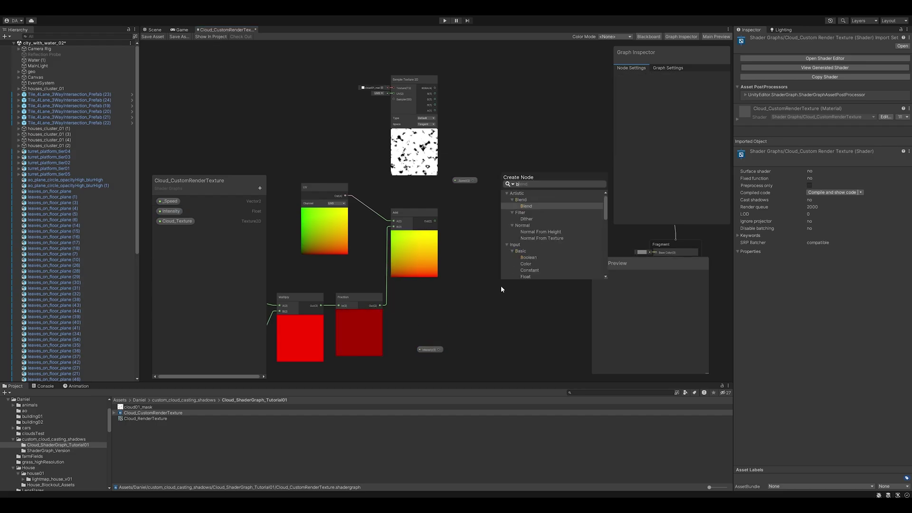
{"action": "type", "text": "le"}
{"action": "key", "text": "Return"}
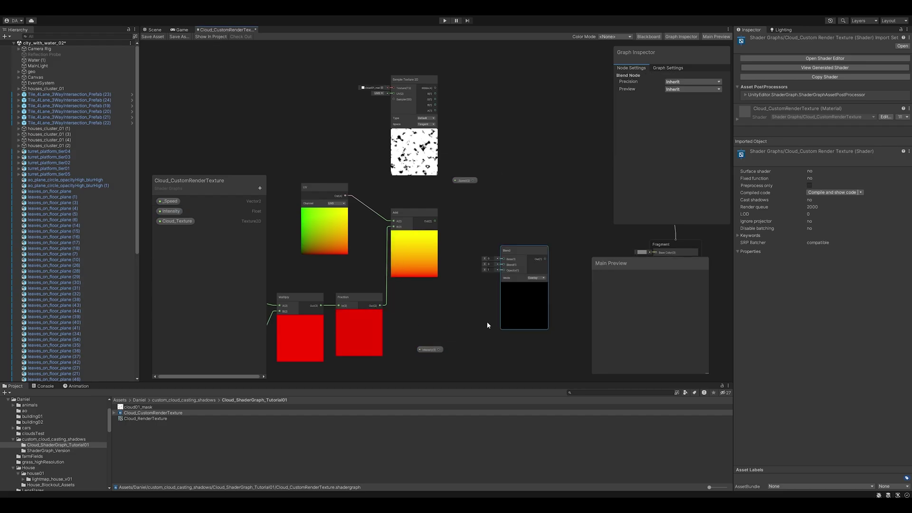
Add a Color node above the Intensity node and set its color to white (FFFFFF)
{"action": "middle_click_drag", "start_coordinate": [488, 326], "coordinate": [495, 255]}
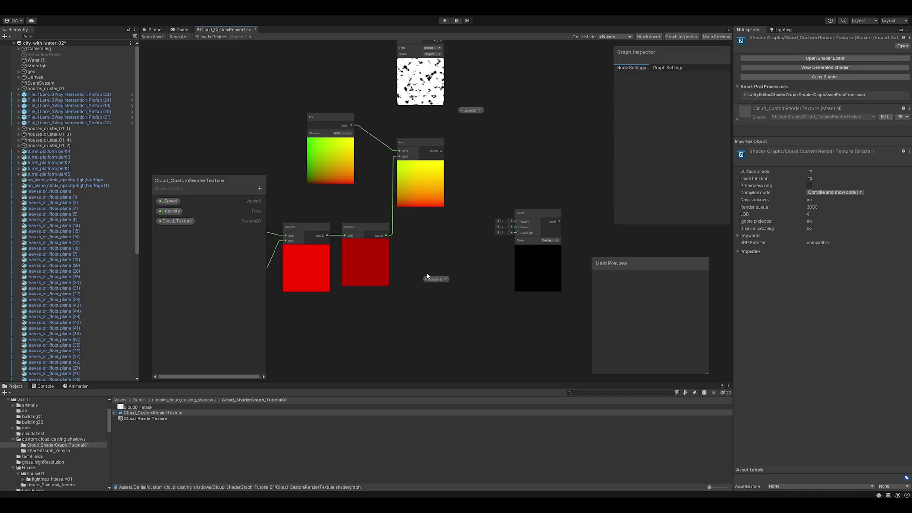
{"action": "key", "text": "space"}
{"action": "type", "text": "color"}
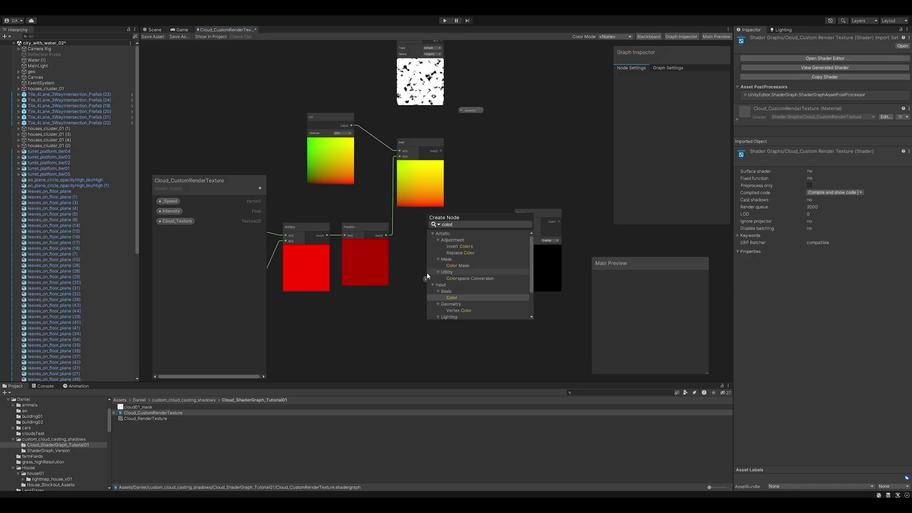
{"action": "key", "text": "Return"}
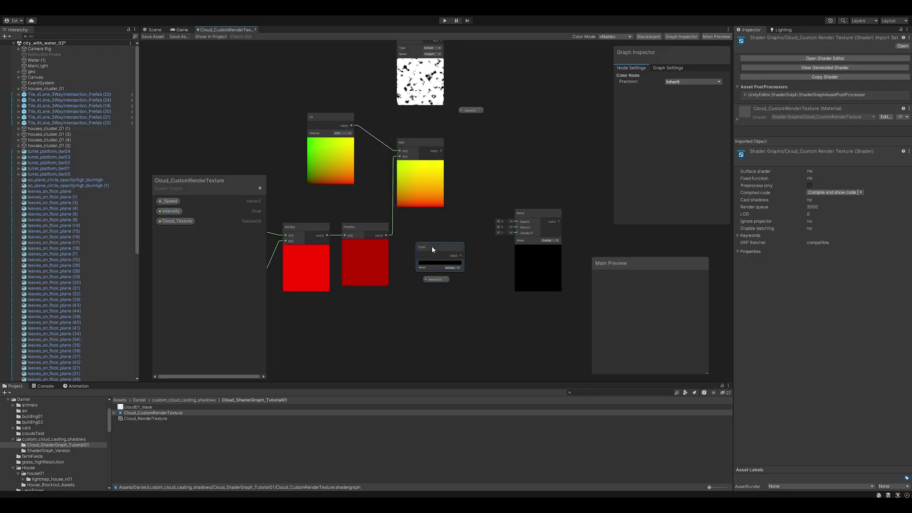
{"action": "left_click", "coordinate": [441, 259]}
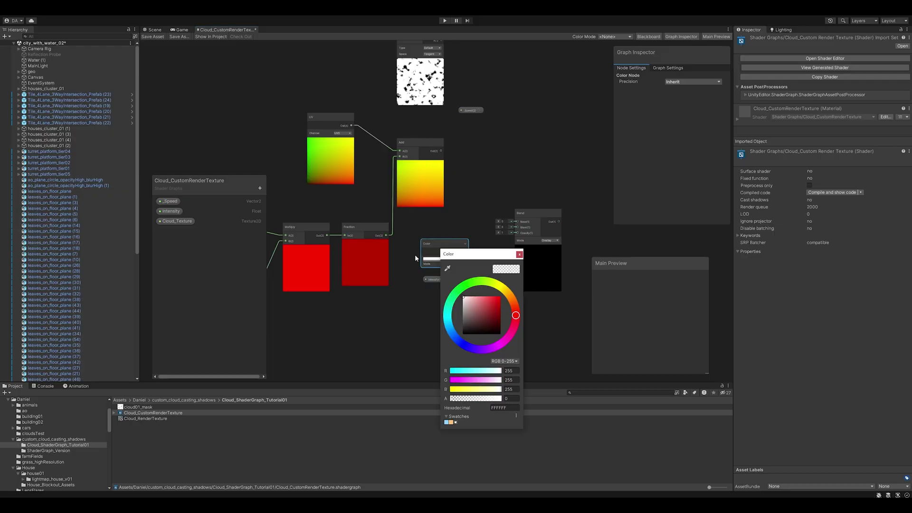
{"action": "left_click", "coordinate": [519, 255]}
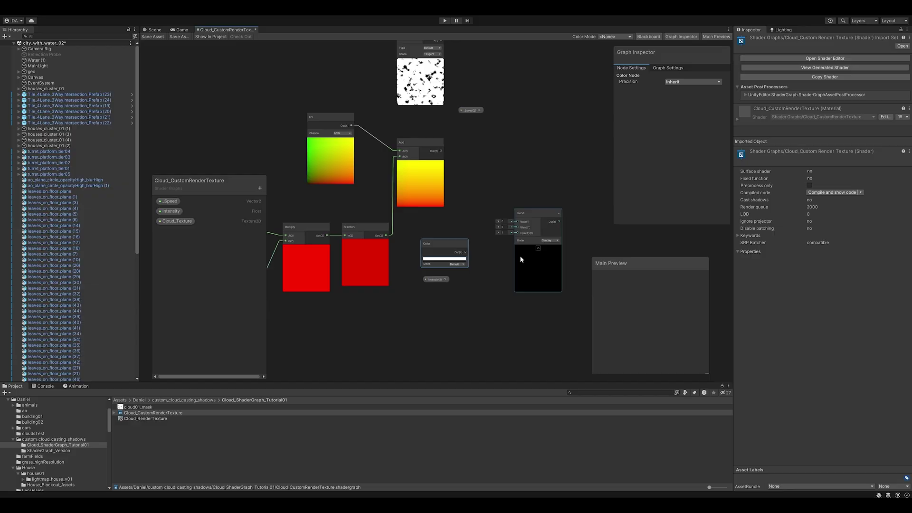
Set the Blend node's mode to Overwrite and connect the Color node's output to its Base input
{"action": "left_click", "coordinate": [550, 240]}
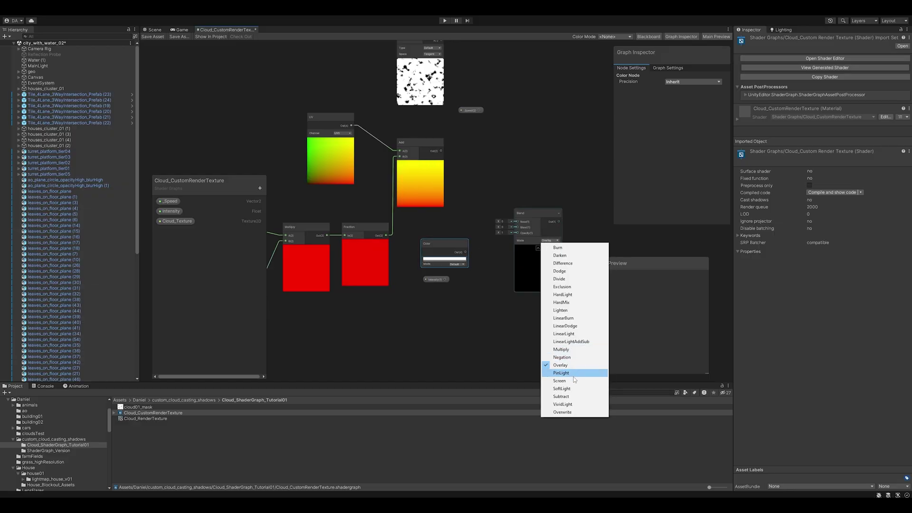
{"action": "left_click", "coordinate": [563, 412]}
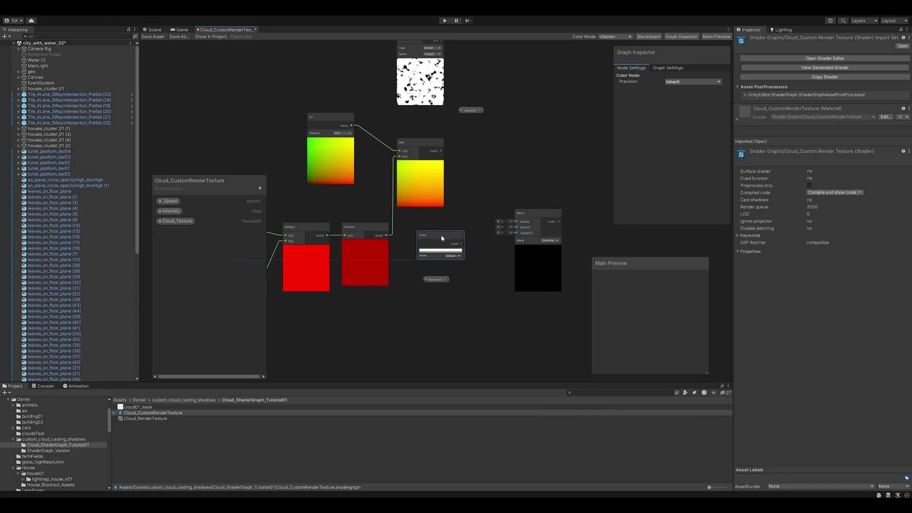
{"action": "left_click_drag", "start_coordinate": [443, 235], "coordinate": [439, 233]}
{"action": "left_click_drag", "start_coordinate": [517, 222], "coordinate": [516, 223]}
{"action": "scroll", "coordinate": [520, 249], "scroll_direction": "up", "scroll_amount": 3}
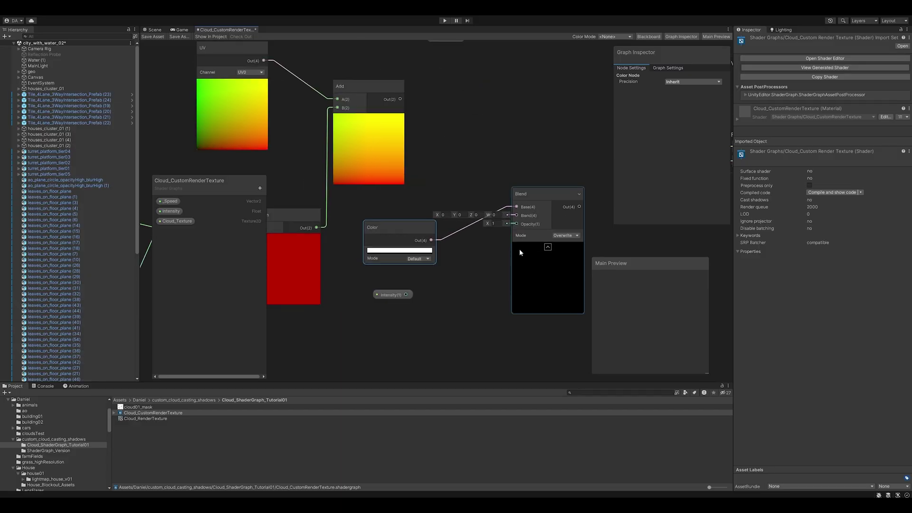
{"action": "scroll", "coordinate": [514, 204], "scroll_direction": "down", "scroll_amount": 3}
{"action": "middle_click_drag", "start_coordinate": [511, 185], "coordinate": [489, 227]}
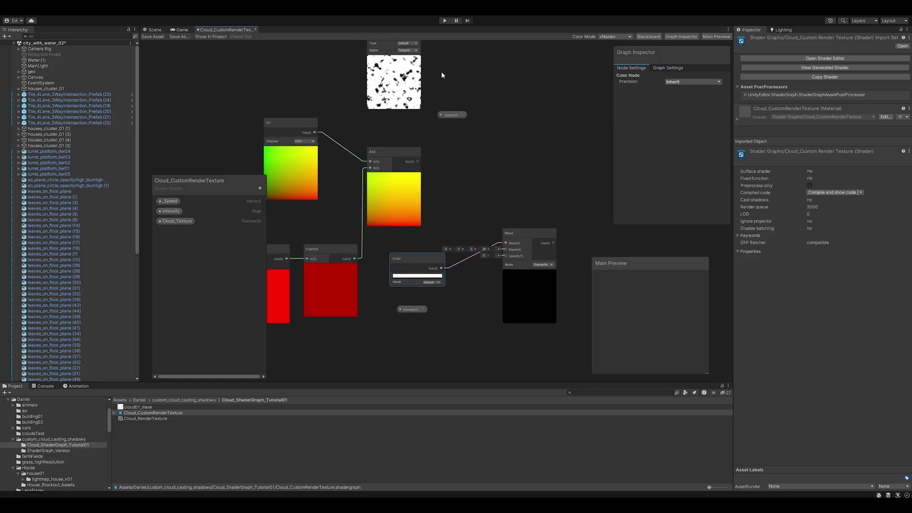
Move the Sample Texture 2D node beside the Add node and connect its RGBA output to the Blend node's Blend input
{"action": "left_click_drag", "start_coordinate": [398, 88], "coordinate": [472, 215]}
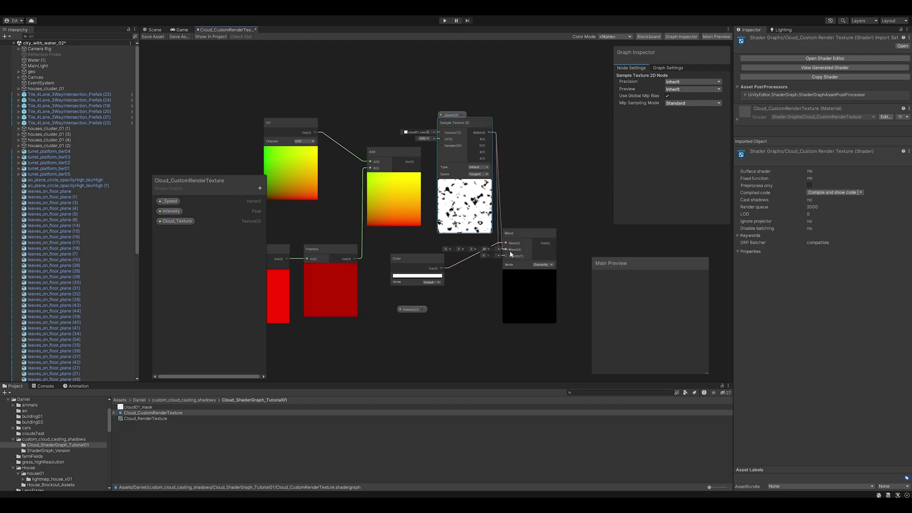
{"action": "left_click_drag", "start_coordinate": [496, 252], "coordinate": [506, 249]}
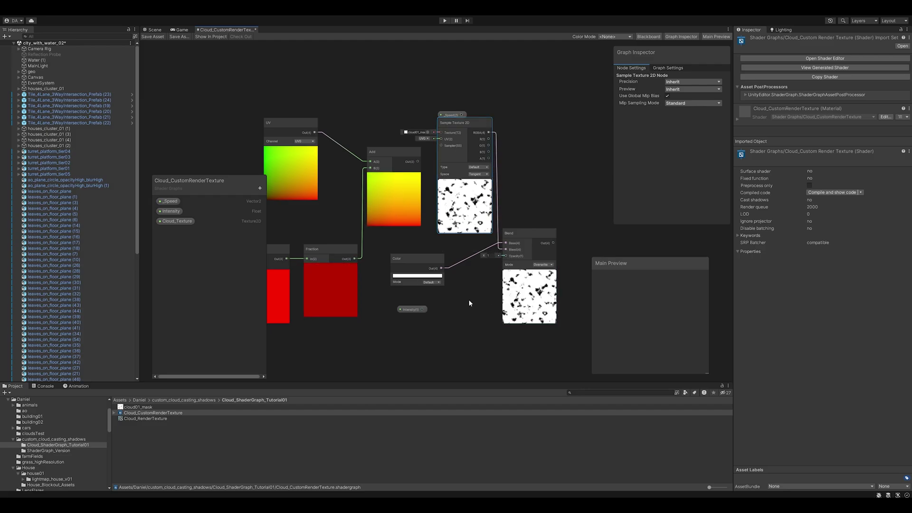
{"action": "left_click_drag", "start_coordinate": [423, 309], "coordinate": [506, 256]}
{"action": "scroll", "coordinate": [479, 296], "scroll_direction": "up", "scroll_amount": 1}
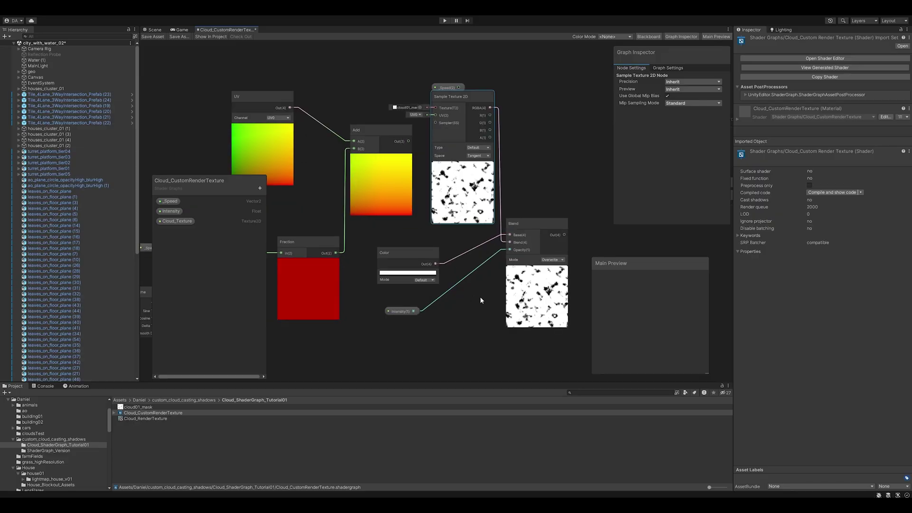
{"action": "key", "text": "ctrl+z"}
Move the unconnected Intensity node farther below the Color node
{"action": "left_click_drag", "start_coordinate": [389, 311], "coordinate": [403, 354]}
{"action": "left_click", "coordinate": [470, 283]}
Test the Blend node's Opacity at 0 and restore it to 1
{"action": "scroll", "coordinate": [470, 283], "scroll_direction": "up", "scroll_amount": 3}
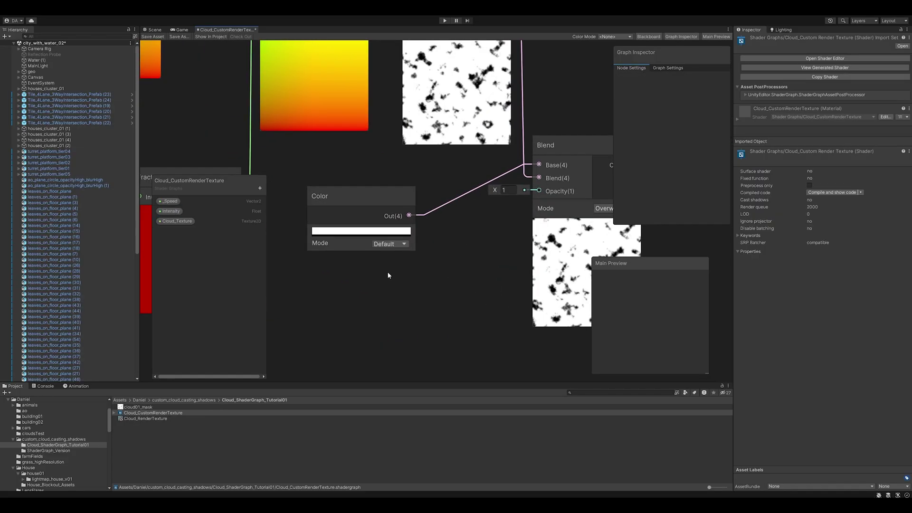
{"action": "middle_click_drag", "start_coordinate": [456, 285], "coordinate": [353, 286]}
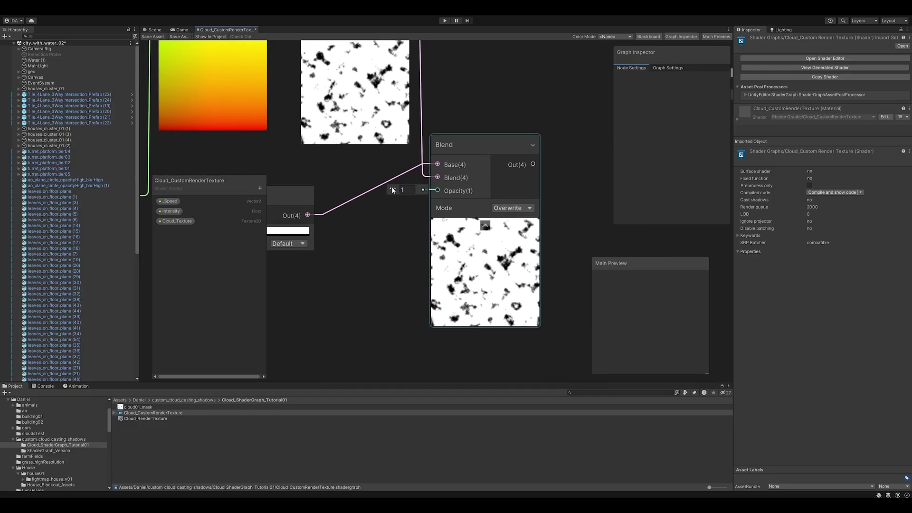
{"action": "left_click_drag", "start_coordinate": [392, 190], "coordinate": [383, 187]}
{"action": "left_click", "coordinate": [407, 190]}
{"action": "type", "text": "0"}
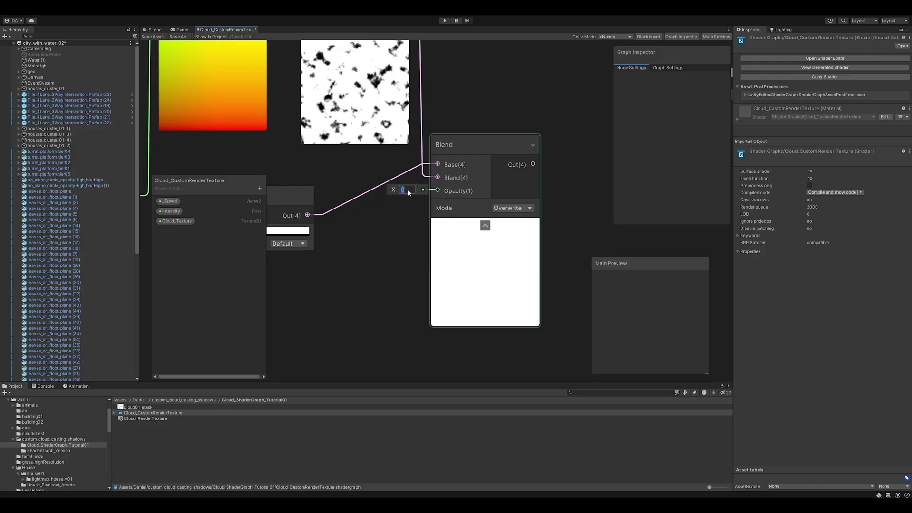
{"action": "type", "text": "1"}
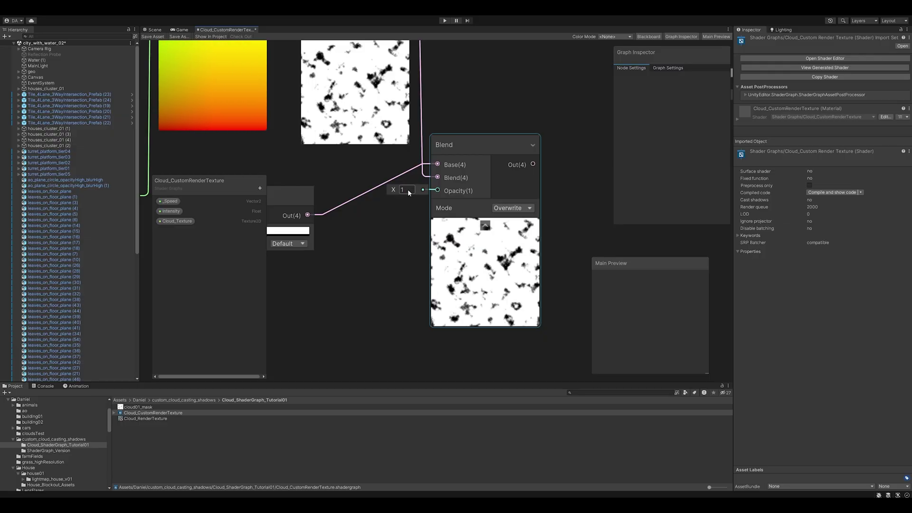
Move the Blend and Color nodes lower and place the Sample Texture 2D node beneath the Color node
{"action": "scroll", "coordinate": [418, 214], "scroll_direction": "down", "scroll_amount": 8}
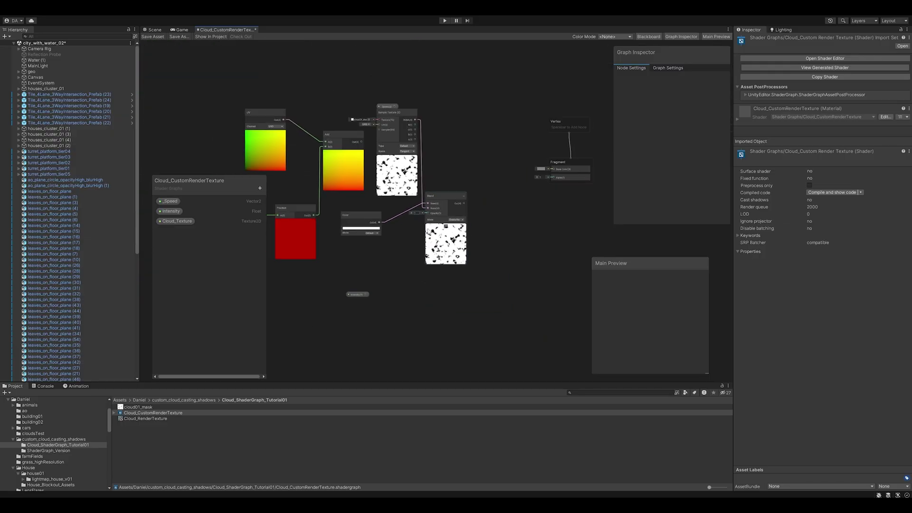
{"action": "left_click_drag", "start_coordinate": [445, 239], "coordinate": [467, 289]}
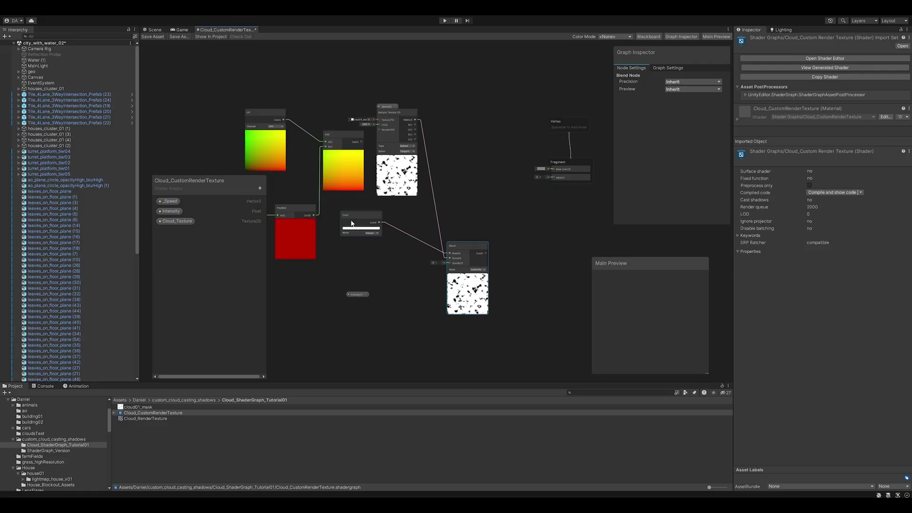
{"action": "left_click_drag", "start_coordinate": [352, 224], "coordinate": [390, 249]}
{"action": "left_click_drag", "start_coordinate": [395, 135], "coordinate": [403, 293]}
{"action": "left_click", "coordinate": [357, 294]}
Connect the Add node's output to the UV input of the Sample Texture 2D node
{"action": "scroll", "coordinate": [430, 224], "scroll_direction": "up", "scroll_amount": 3}
{"action": "middle_click_drag", "start_coordinate": [424, 207], "coordinate": [490, 179]}
{"action": "left_click", "coordinate": [458, 333]}
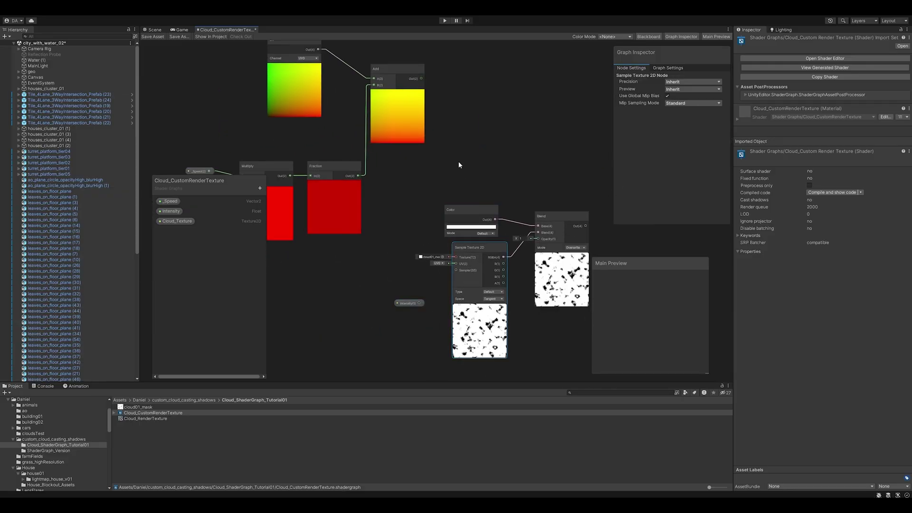
{"action": "left_click_drag", "start_coordinate": [422, 79], "coordinate": [401, 215]}
{"action": "left_click_drag", "start_coordinate": [419, 95], "coordinate": [457, 264]}
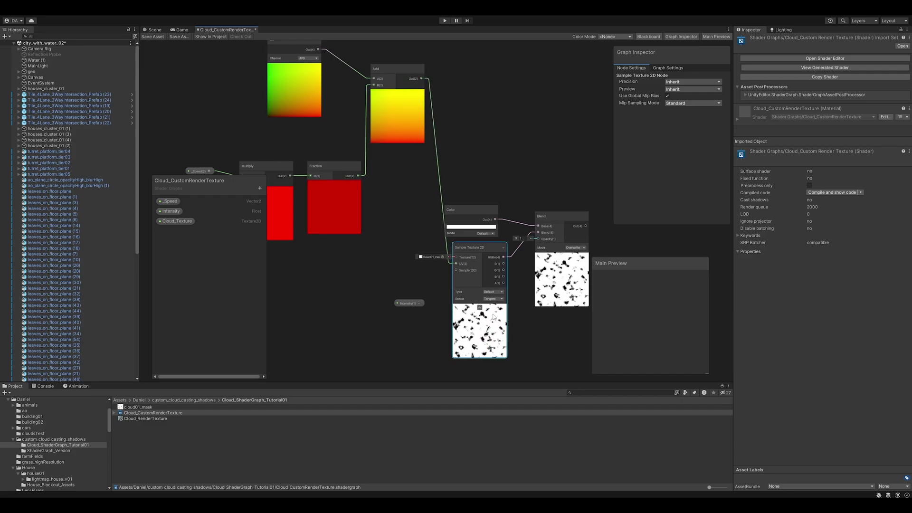
Connect the Blend node's output to the Base Color input of the Fragment block
{"action": "middle_click_drag", "start_coordinate": [557, 359], "coordinate": [467, 338]}
{"action": "scroll", "coordinate": [509, 315], "scroll_direction": "down", "scroll_amount": 1}
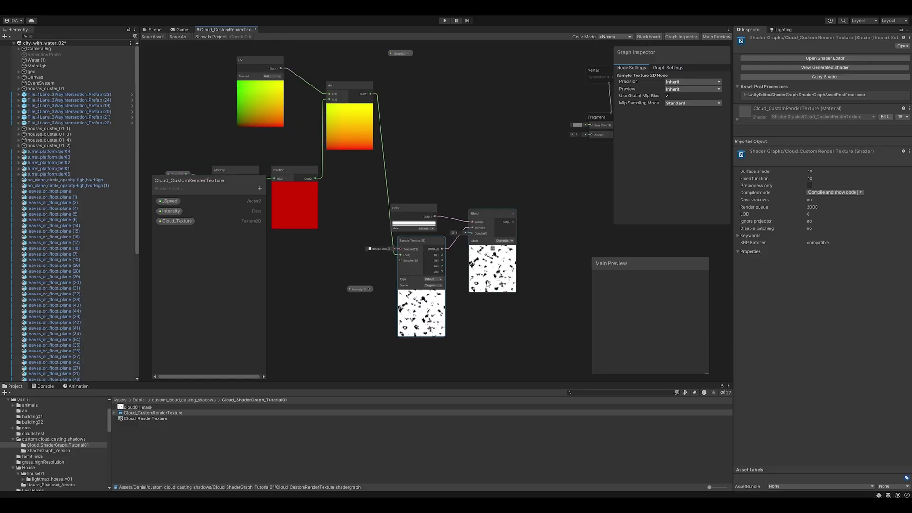
{"action": "scroll", "coordinate": [488, 284], "scroll_direction": "up", "scroll_amount": 2}
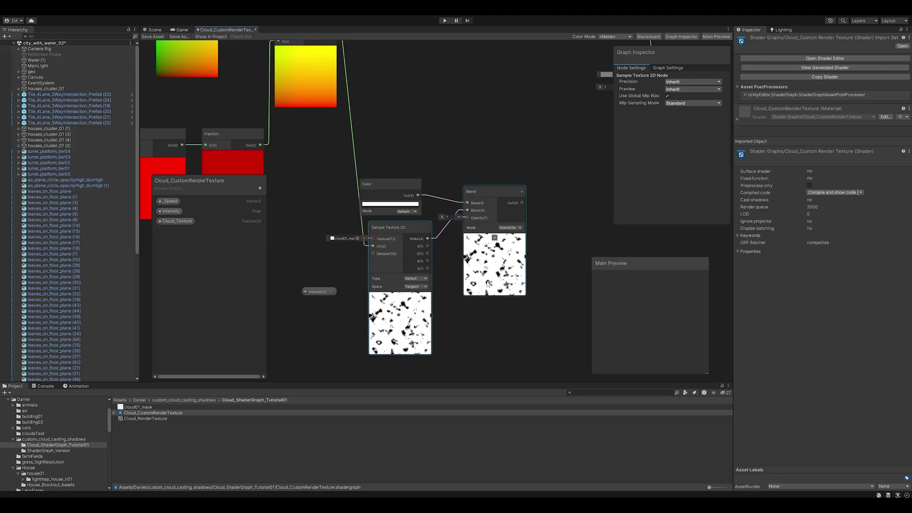
{"action": "scroll", "coordinate": [491, 295], "scroll_direction": "down", "scroll_amount": 2}
{"action": "middle_click_drag", "start_coordinate": [505, 309], "coordinate": [442, 309]}
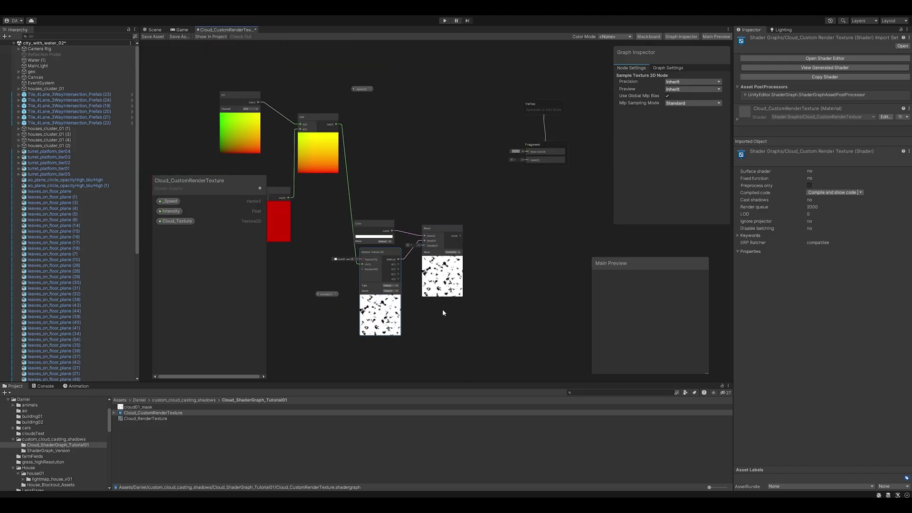
{"action": "scroll", "coordinate": [494, 198], "scroll_direction": "up", "scroll_amount": 2}
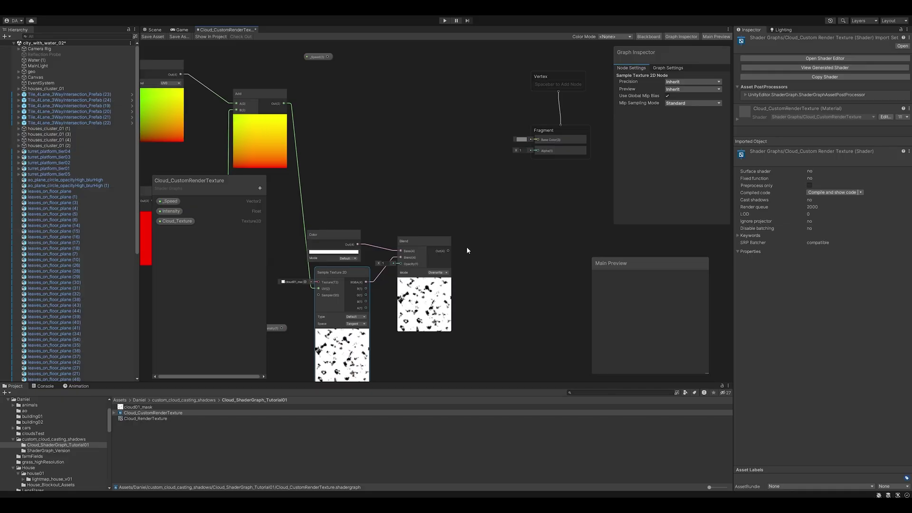
{"action": "left_click", "coordinate": [414, 242]}
{"action": "left_click_drag", "start_coordinate": [414, 242], "coordinate": [539, 138]}
{"action": "left_click_drag", "start_coordinate": [417, 191], "coordinate": [421, 204]}
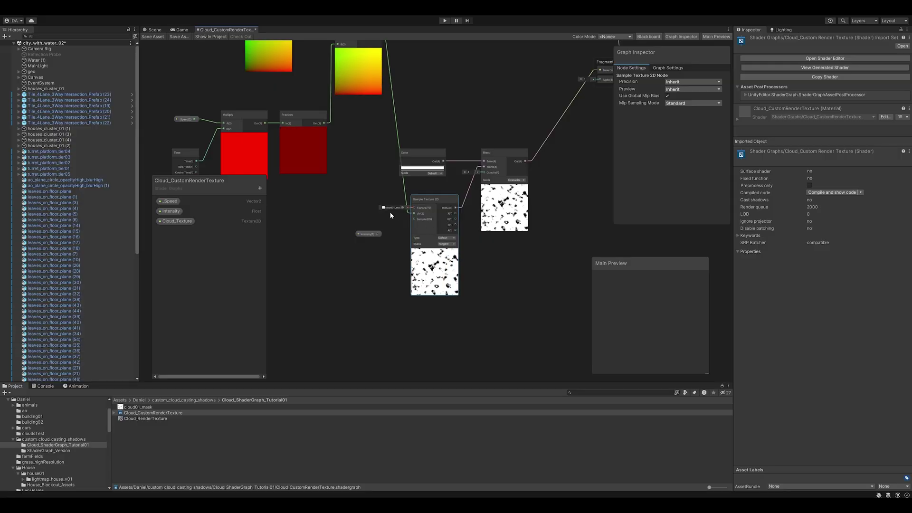
Inspect the Sample Texture 2D node's texture input and locate its cloud01_mask asset in the project
{"action": "scroll", "coordinate": [389, 212], "scroll_direction": "up", "scroll_amount": 4}
{"action": "scroll", "coordinate": [389, 206], "scroll_direction": "up", "scroll_amount": 5}
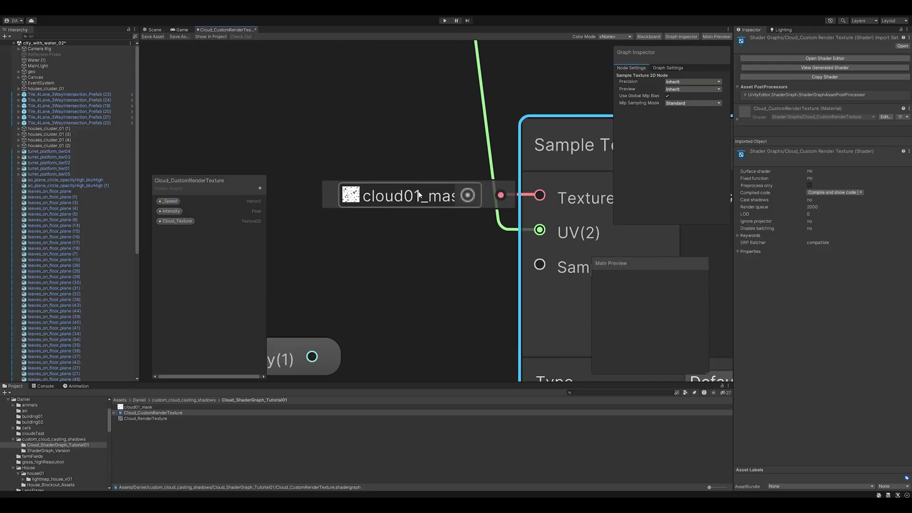
{"action": "left_click", "coordinate": [405, 201]}
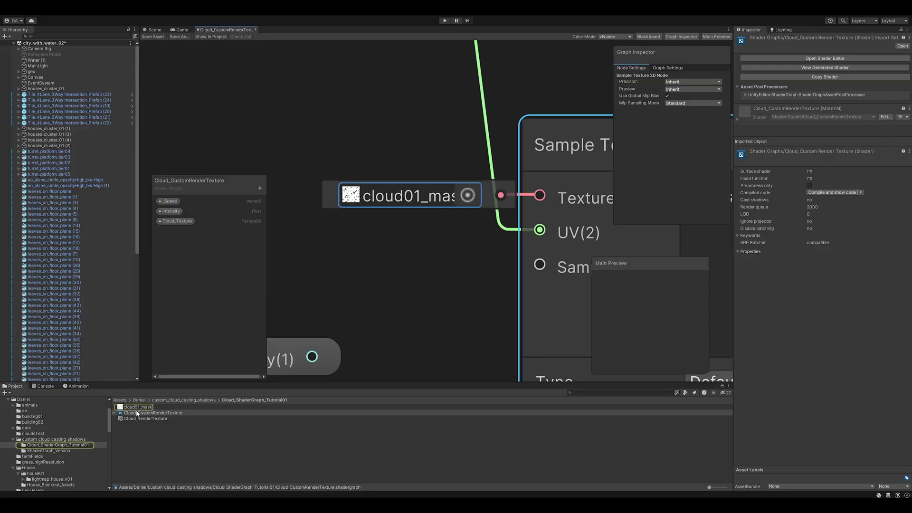
{"action": "scroll", "coordinate": [346, 292], "scroll_direction": "down", "scroll_amount": 6}
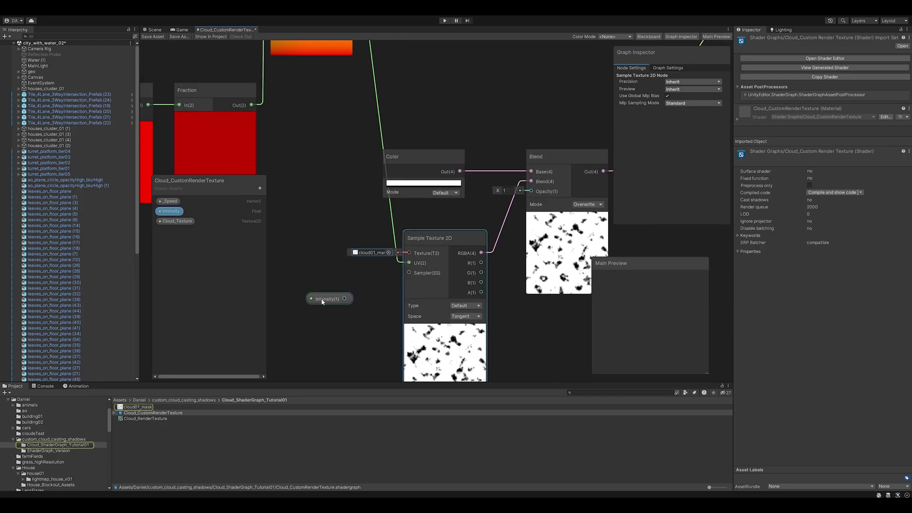
Add the Cloud_Texture property to the graph and connect it to the Texture input of the Sample Texture 2D node
{"action": "left_click", "coordinate": [327, 327]}
{"action": "scroll", "coordinate": [327, 327], "scroll_direction": "down", "scroll_amount": 3}
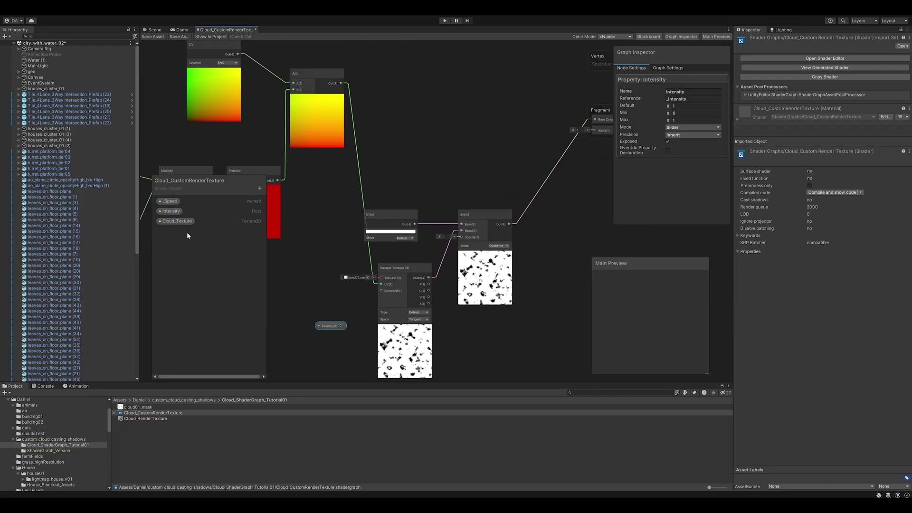
{"action": "left_click_drag", "start_coordinate": [178, 222], "coordinate": [382, 279]}
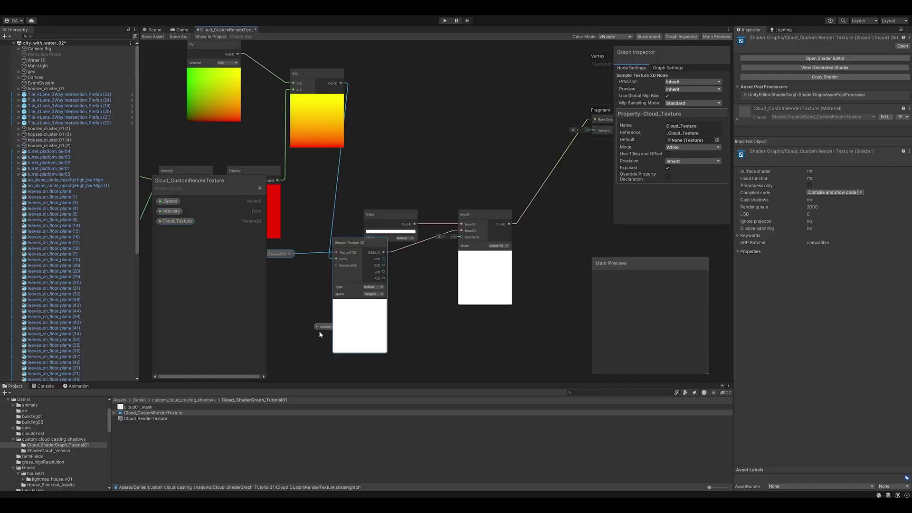
Connect the Intensity property to the Blend node's Opacity input and save the shader graph asset
{"action": "left_click_drag", "start_coordinate": [324, 328], "coordinate": [462, 237]}
{"action": "left_click", "coordinate": [422, 268]}
{"action": "scroll", "coordinate": [506, 327], "scroll_direction": "down", "scroll_amount": 1}
{"action": "middle_click_drag", "start_coordinate": [506, 327], "coordinate": [452, 327]}
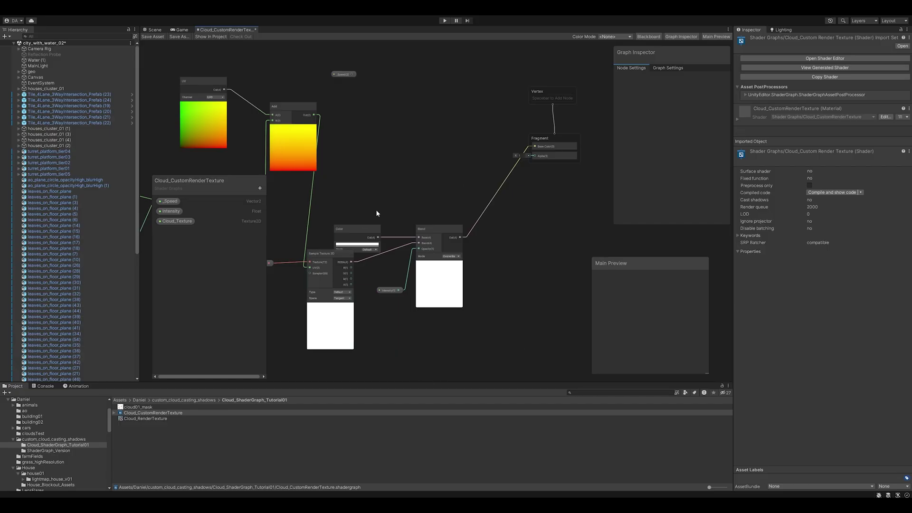
{"action": "left_click", "coordinate": [146, 38]}
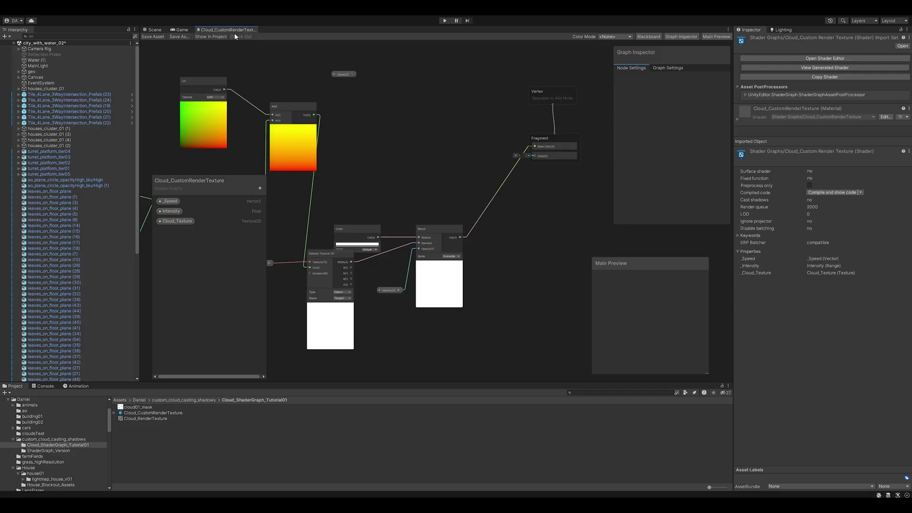
Remove the unconnected stray property node from the shader graph and save the graph asset
{"action": "scroll", "coordinate": [401, 155], "scroll_direction": "down", "scroll_amount": 1}
{"action": "scroll", "coordinate": [390, 92], "scroll_direction": "up", "scroll_amount": 2}
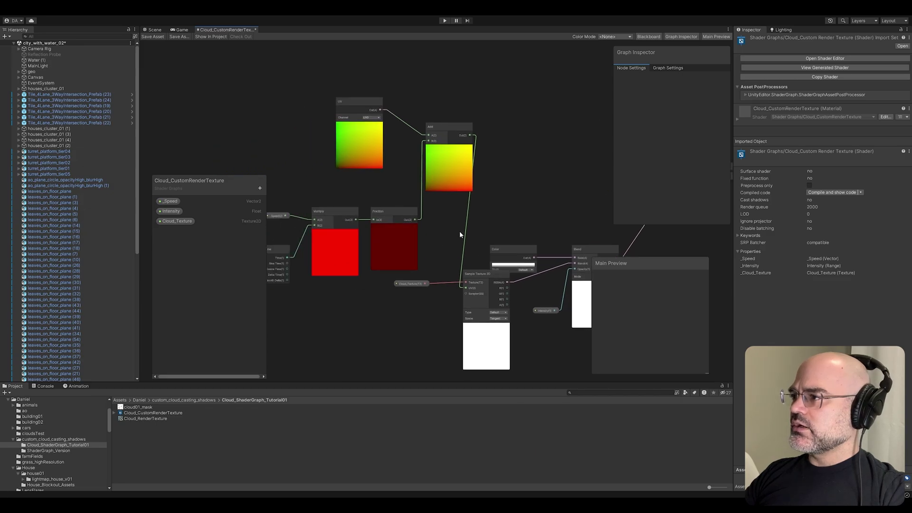
{"action": "key", "text": "shift+space"}
{"action": "middle_click_drag", "start_coordinate": [300, 299], "coordinate": [519, 184]}
{"action": "middle_click_drag", "start_coordinate": [399, 227], "coordinate": [325, 325]}
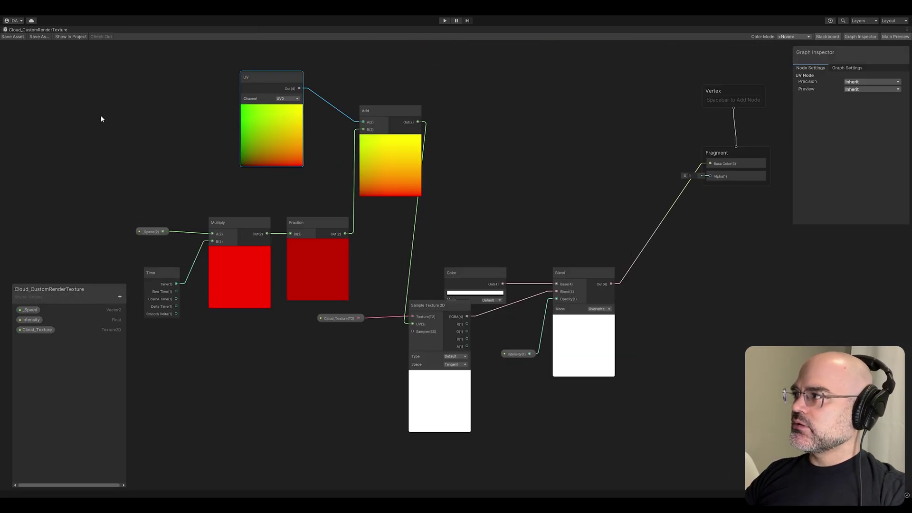
{"action": "key", "text": "shift+space"}
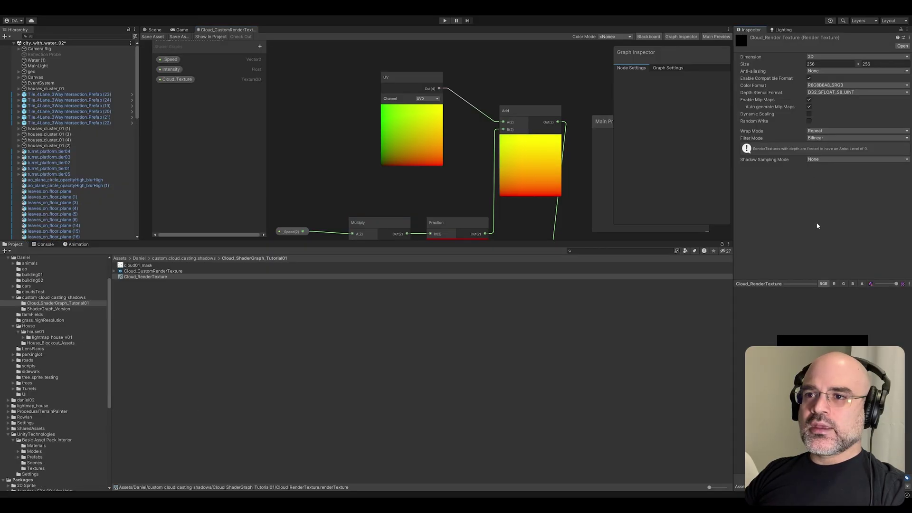
{"action": "left_click", "coordinate": [176, 322]}
{"action": "right_click", "coordinate": [252, 321]}
{"action": "mouse_move", "coordinate": [366, 125]}
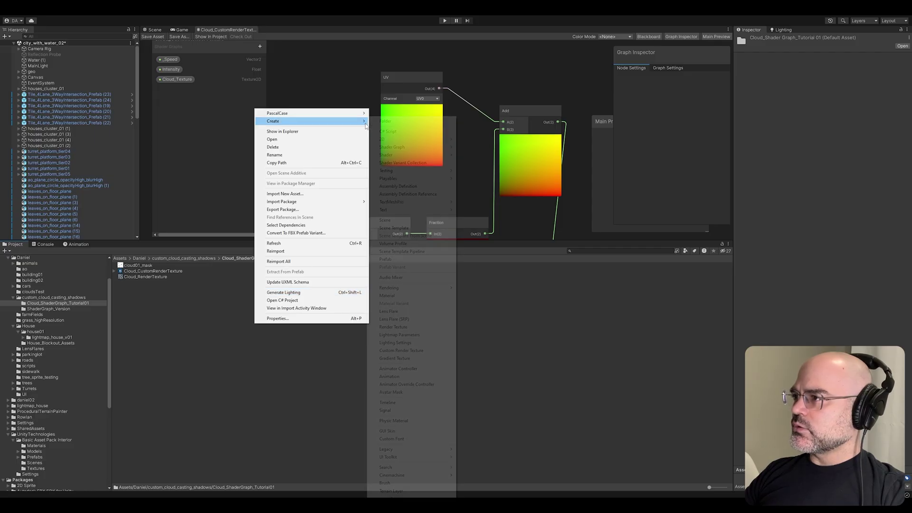
{"action": "left_click", "coordinate": [173, 284]}
{"action": "left_click", "coordinate": [153, 278]}
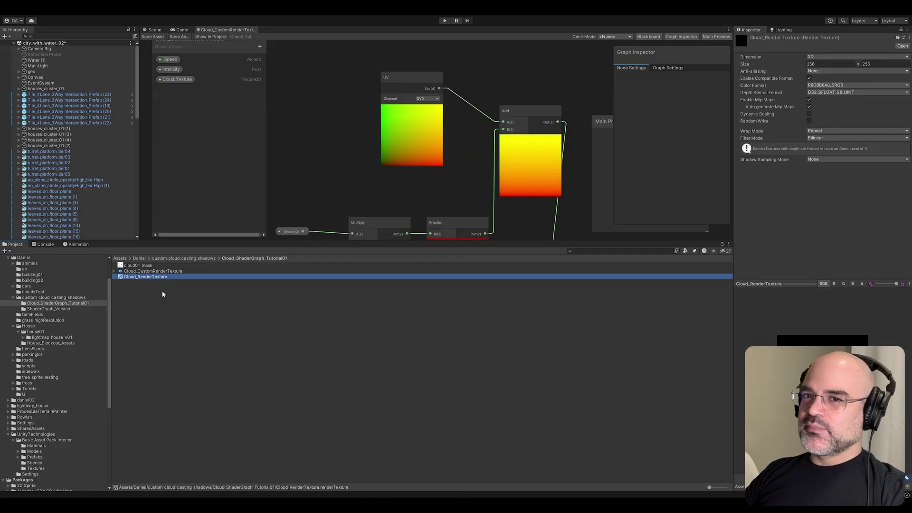
Create a Custom Render Texture asset named Cloud_CustomRenderTexture in the Cloud_ShaderGraph_Tutorial01 folder
{"action": "left_click", "coordinate": [195, 303]}
{"action": "right_click", "coordinate": [196, 302]}
{"action": "mouse_move", "coordinate": [256, 98]}
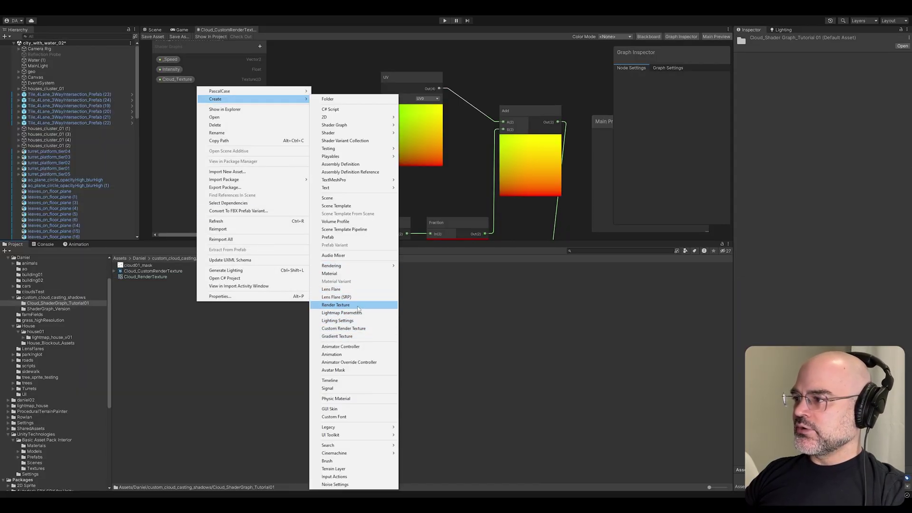
{"action": "left_click", "coordinate": [370, 331]}
{"action": "type", "text": "Cloud_Custom"}
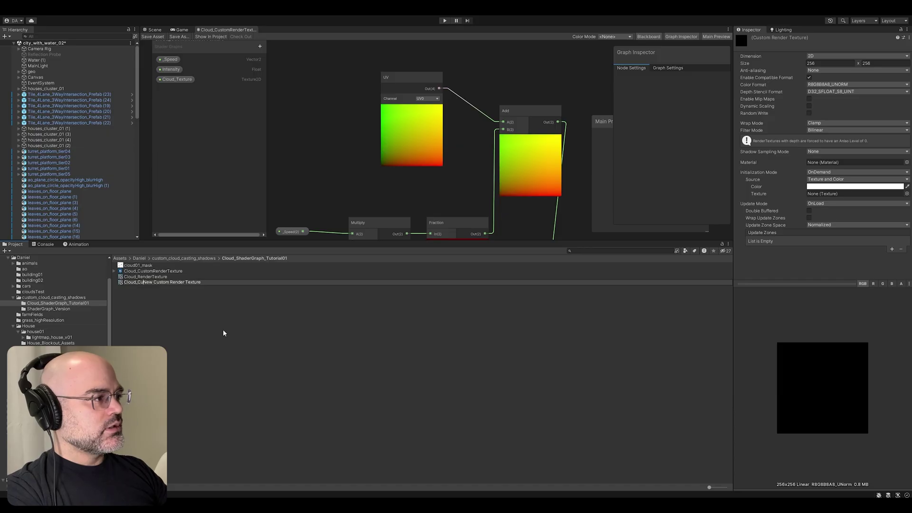
{"action": "type", "text": "RenderTexture"}
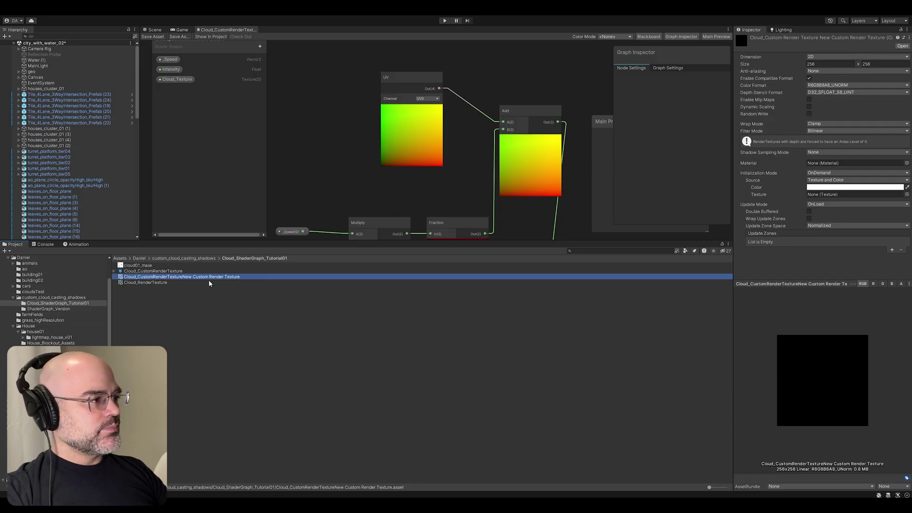
{"action": "left_click", "coordinate": [212, 279]}
{"action": "left_click_drag", "start_coordinate": [241, 276], "coordinate": [191, 279]}
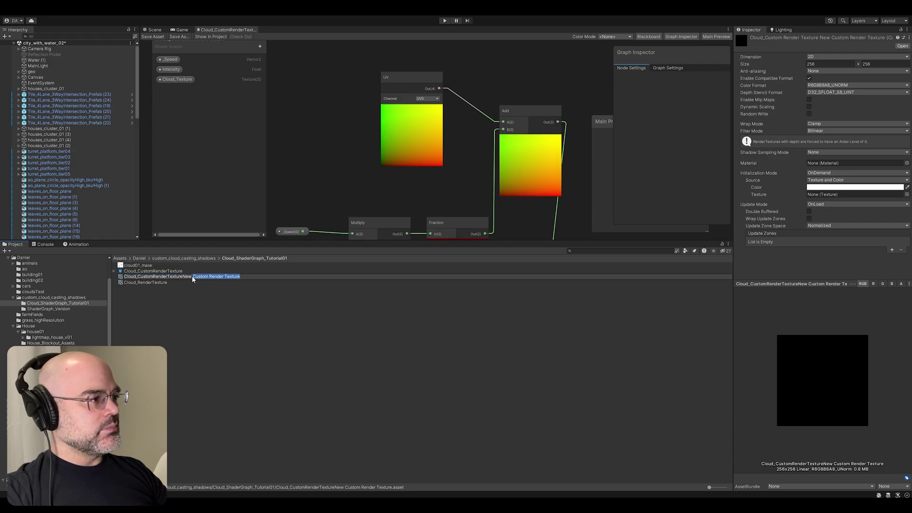
{"action": "key", "text": "Return"}
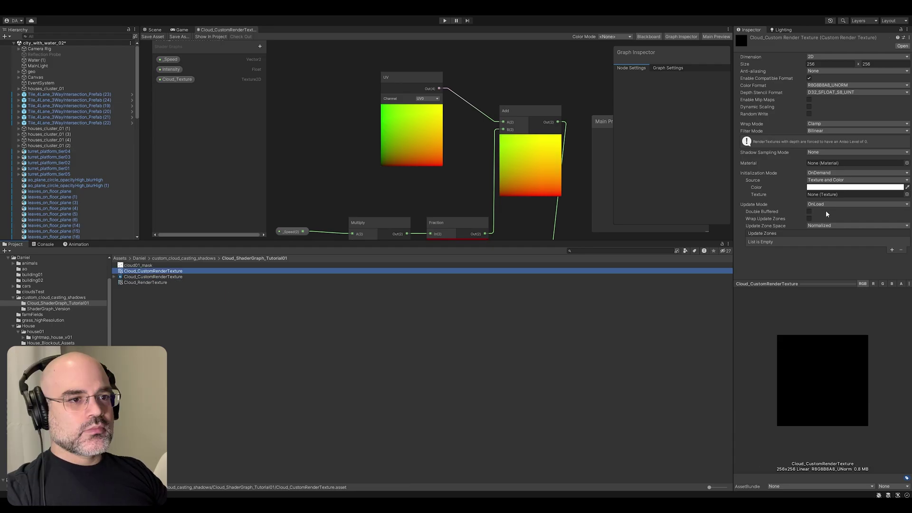
Delete the Cloud_RenderTexture asset from the folder and select the Cloud_CustomRenderTexture custom render texture
{"action": "left_click", "coordinate": [143, 283]}
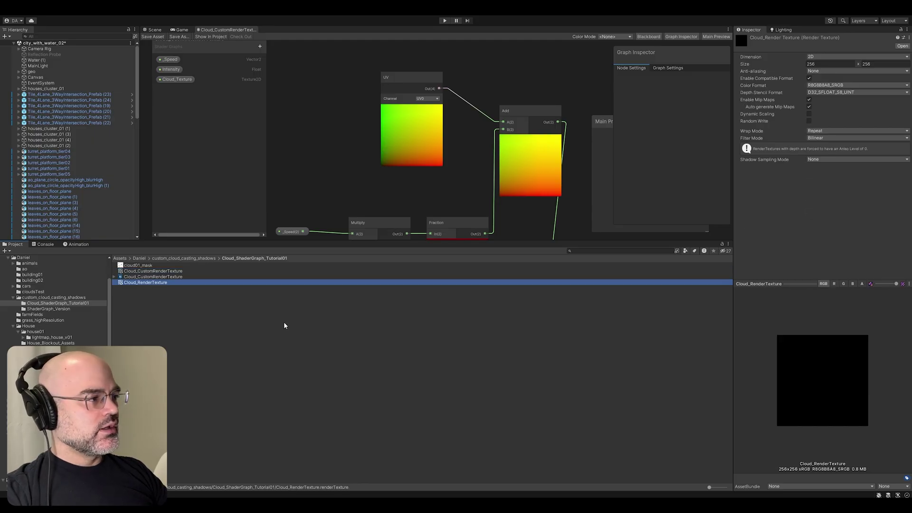
{"action": "key", "text": "Delete"}
{"action": "left_click", "coordinate": [529, 268]}
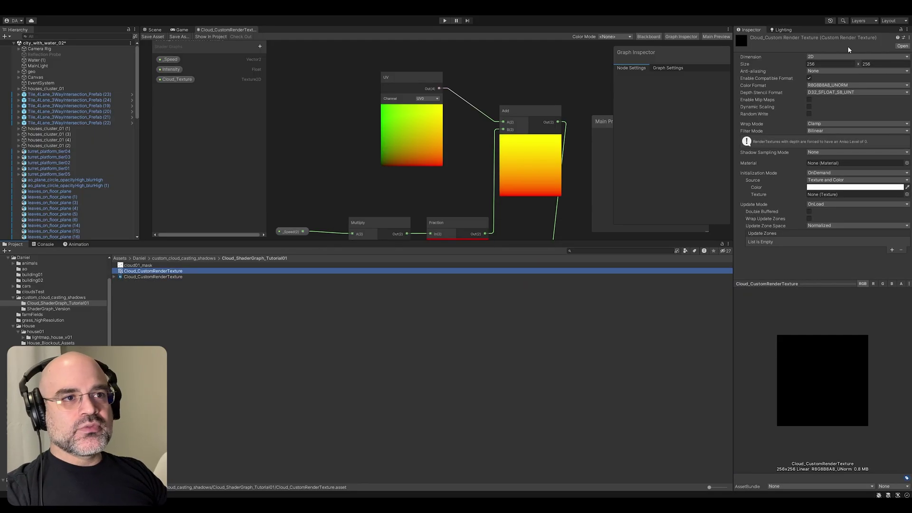
Set the custom render texture's Color Format to R8G8B8A8_SRGB, enable mip maps and set Wrap Mode to Repeat
{"action": "left_click", "coordinate": [850, 85]}
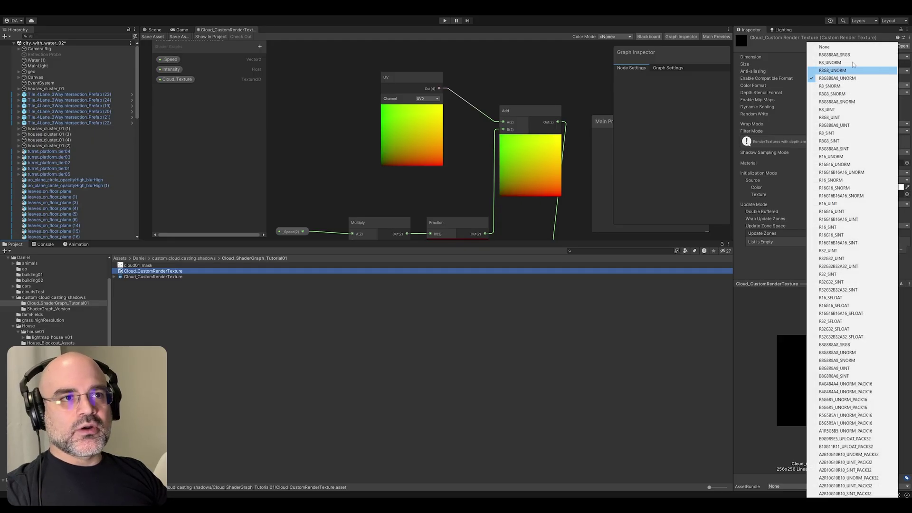
{"action": "left_click", "coordinate": [835, 55]}
{"action": "left_click", "coordinate": [809, 99]}
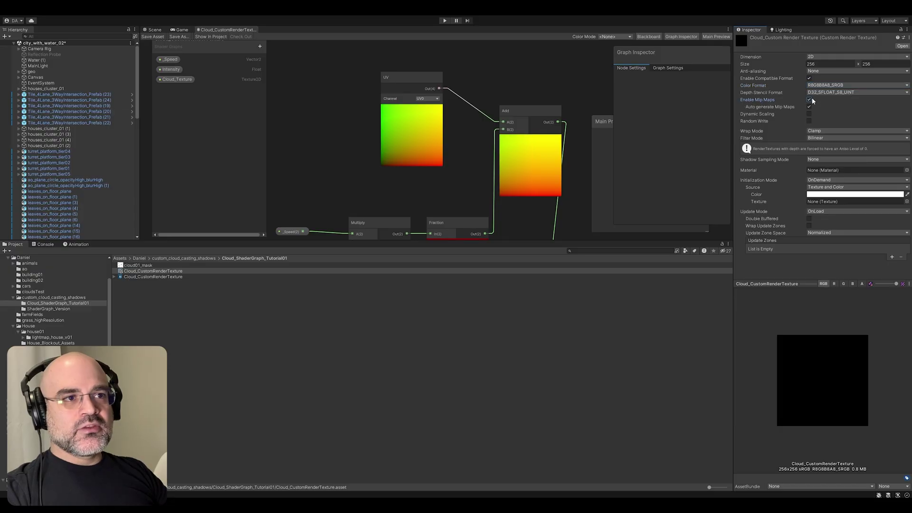
{"action": "left_click", "coordinate": [810, 132]}
{"action": "left_click", "coordinate": [824, 139]}
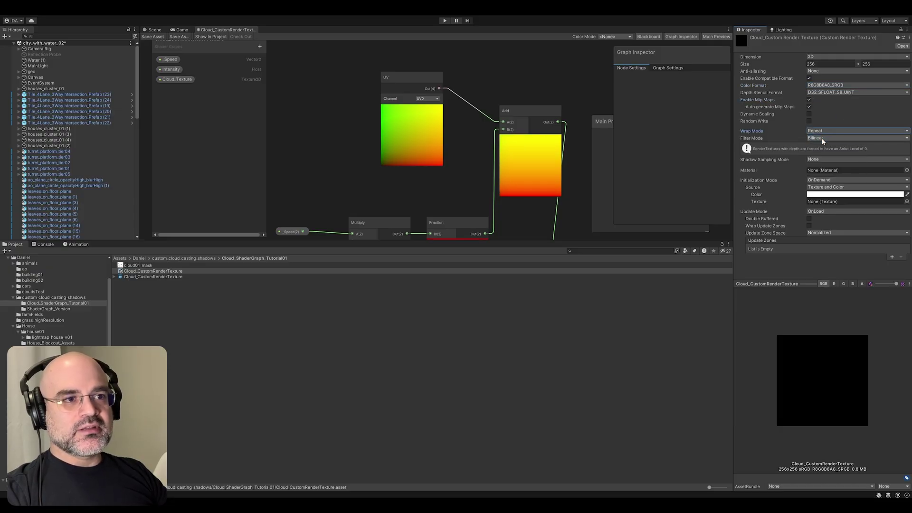
Create a material named Cloud_Mat from the Cloud_CustomRenderTexture shader graph and assign cloud01_mask as its Cloud_Texture
{"action": "right_click", "coordinate": [155, 278]}
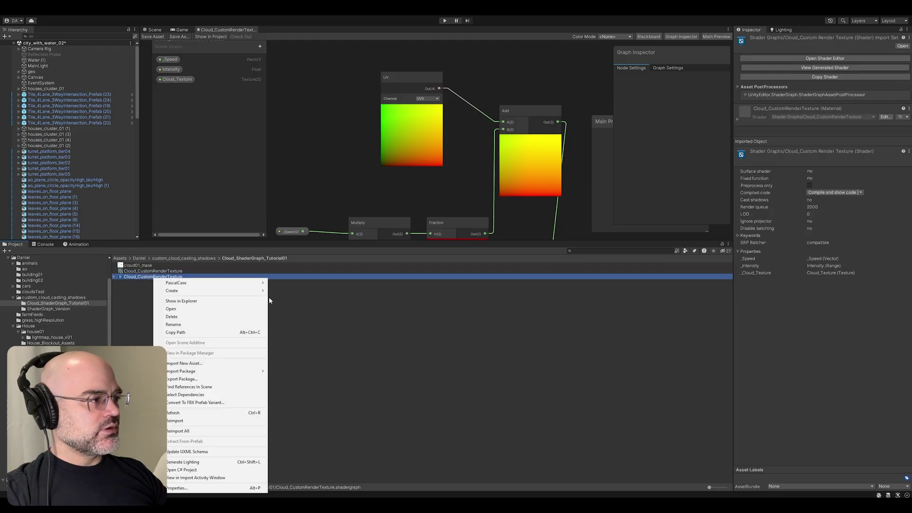
{"action": "mouse_move", "coordinate": [256, 294]}
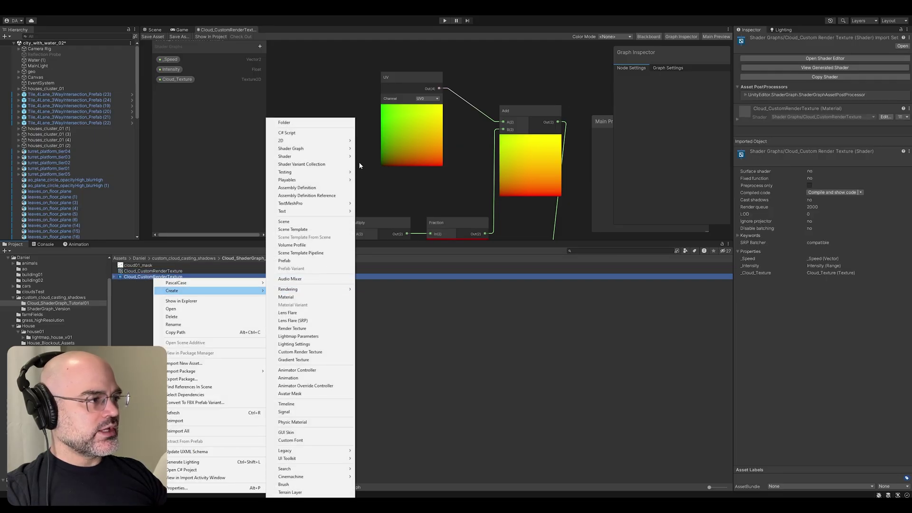
{"action": "left_click", "coordinate": [285, 297]}
{"action": "key", "text": "Home"}
{"action": "type", "text": "C"}
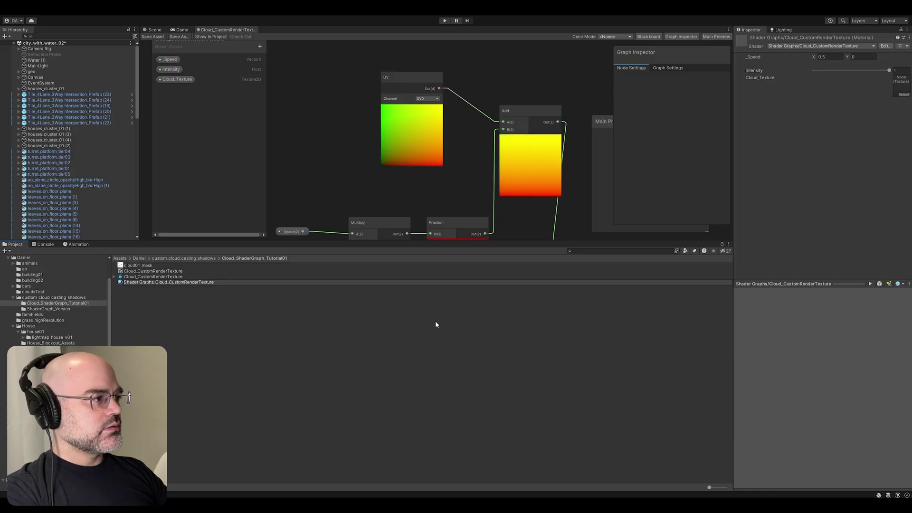
{"action": "type", "text": "loud_"}
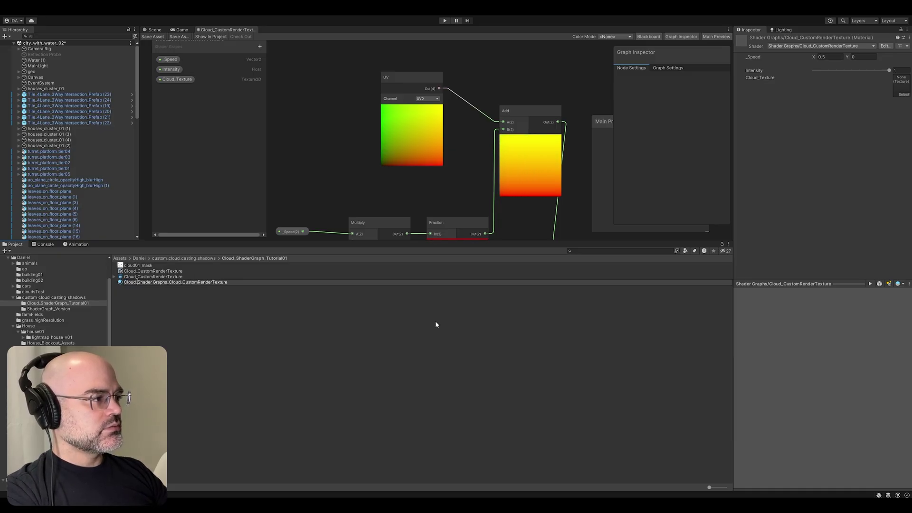
{"action": "type", "text": "Mat"}
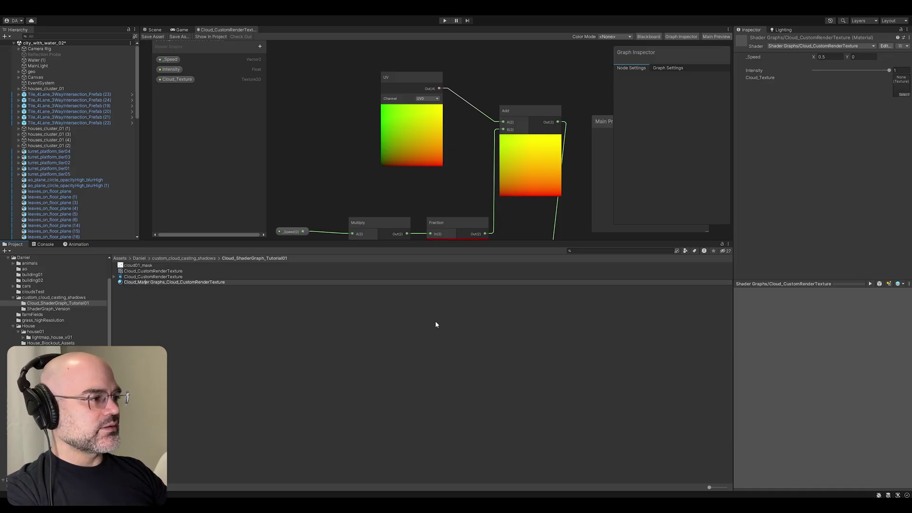
{"action": "key", "text": "shift+End"}
{"action": "key", "text": "Delete"}
{"action": "key", "text": "Return"}
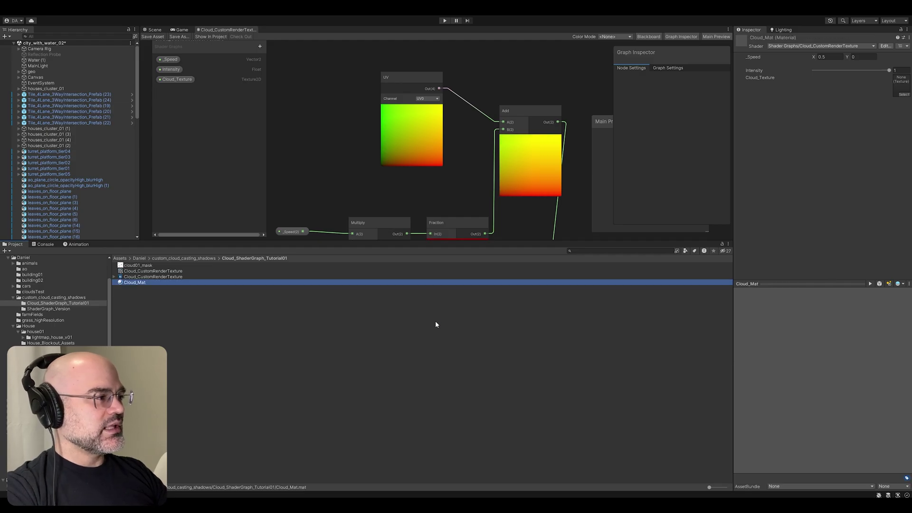
{"action": "left_click_drag", "start_coordinate": [136, 266], "coordinate": [897, 89]}
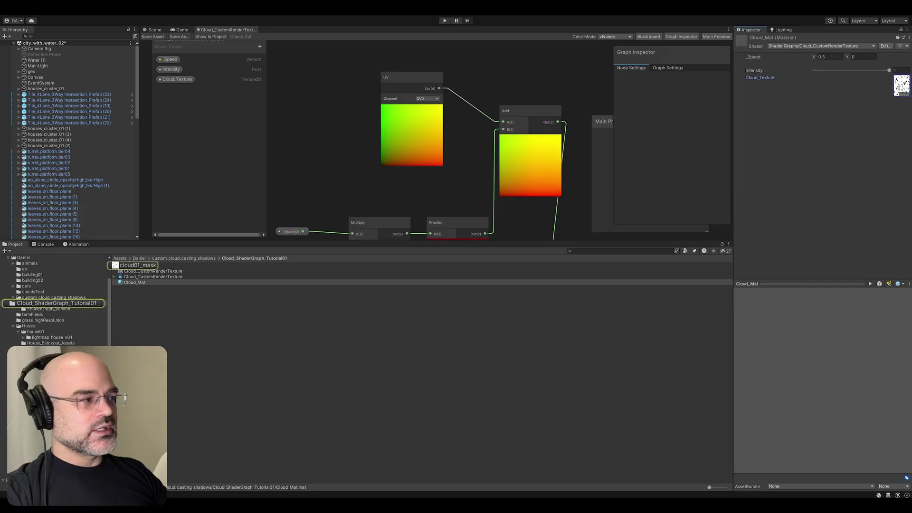
{"action": "left_click", "coordinate": [246, 282]}
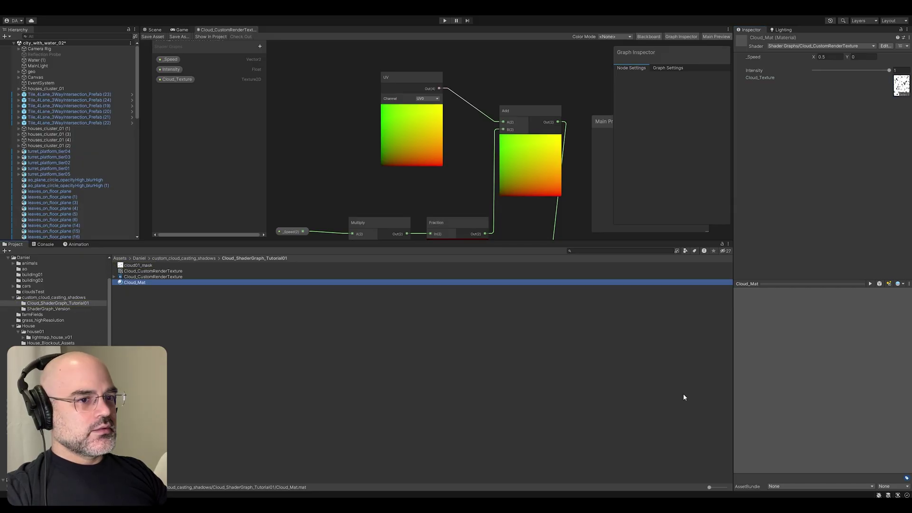
Assign Cloud_Mat as the custom render texture's Material, set its Update Mode to Realtime, and preview the material
{"action": "left_click", "coordinate": [155, 271]}
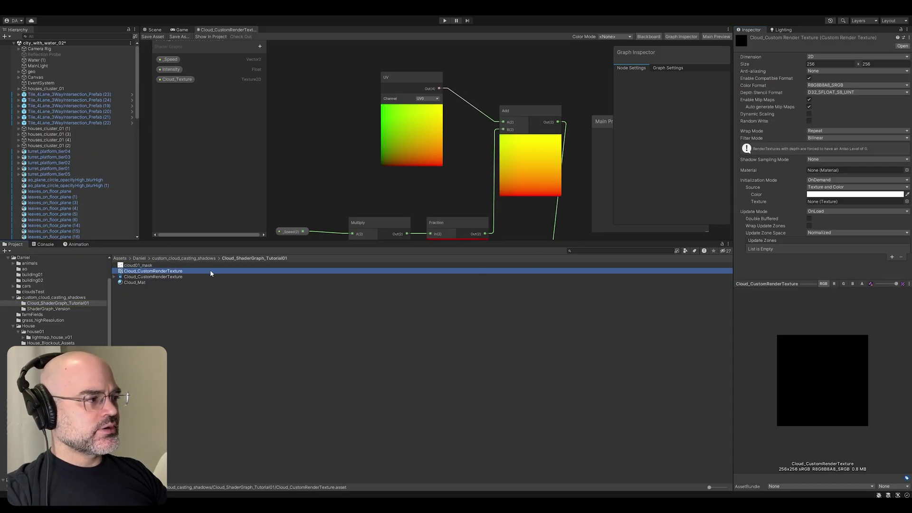
{"action": "left_click_drag", "start_coordinate": [133, 282], "coordinate": [779, 198]}
{"action": "left_click_drag", "start_coordinate": [820, 171], "coordinate": [821, 171]}
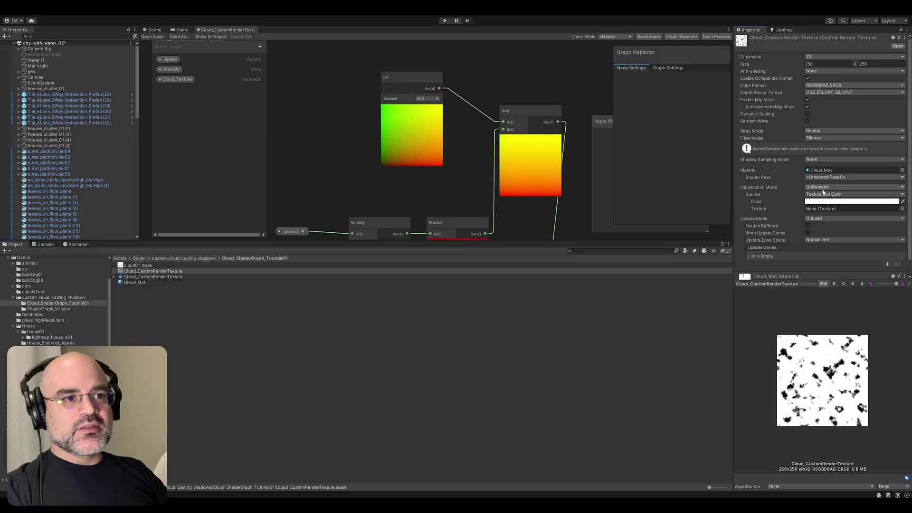
{"action": "left_click", "coordinate": [817, 219]}
{"action": "left_click", "coordinate": [831, 234]}
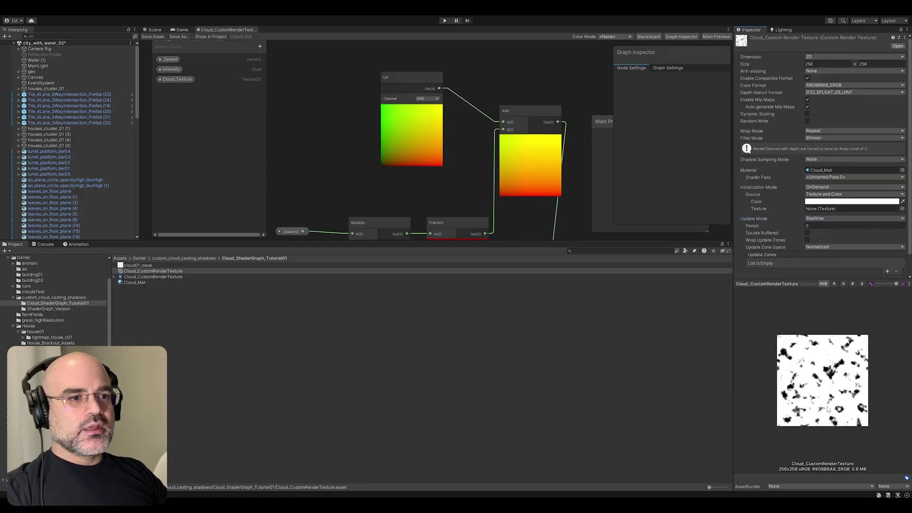
{"action": "left_click", "coordinate": [136, 285]}
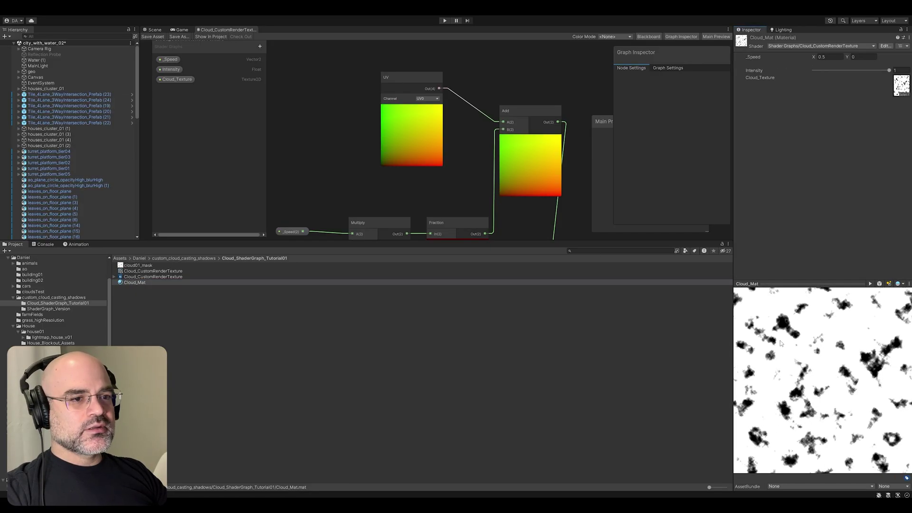
Clear the MainLight's existing Cookie in the scene and assign the Cloud_CustomRenderTexture custom render texture instead
{"action": "left_click", "coordinate": [155, 30]}
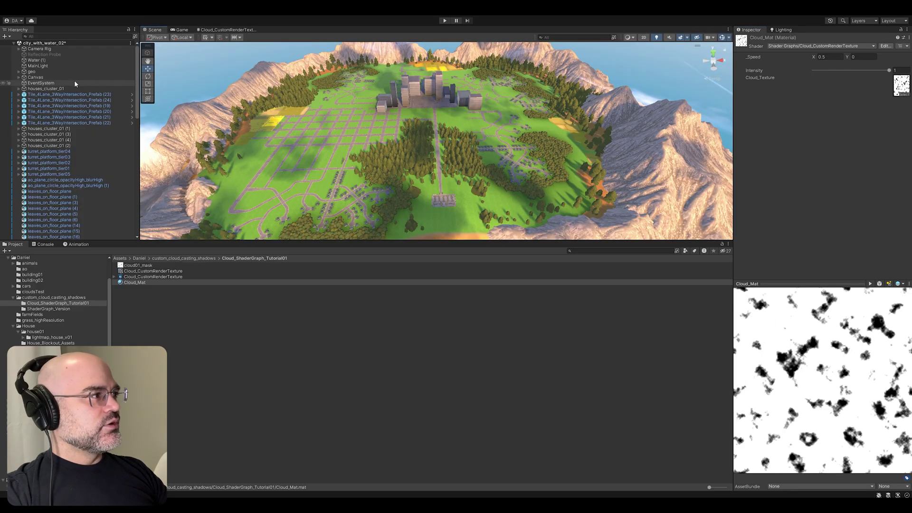
{"action": "left_click", "coordinate": [45, 67]}
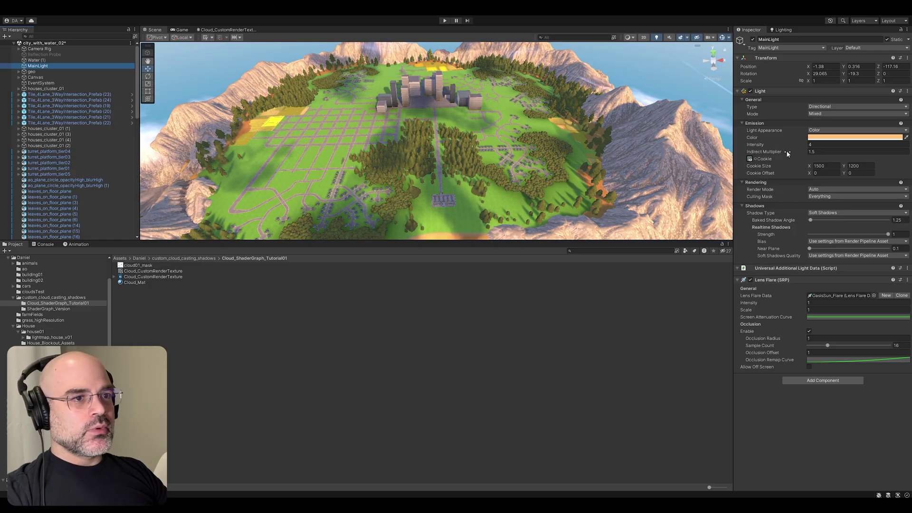
{"action": "left_click", "coordinate": [756, 159]}
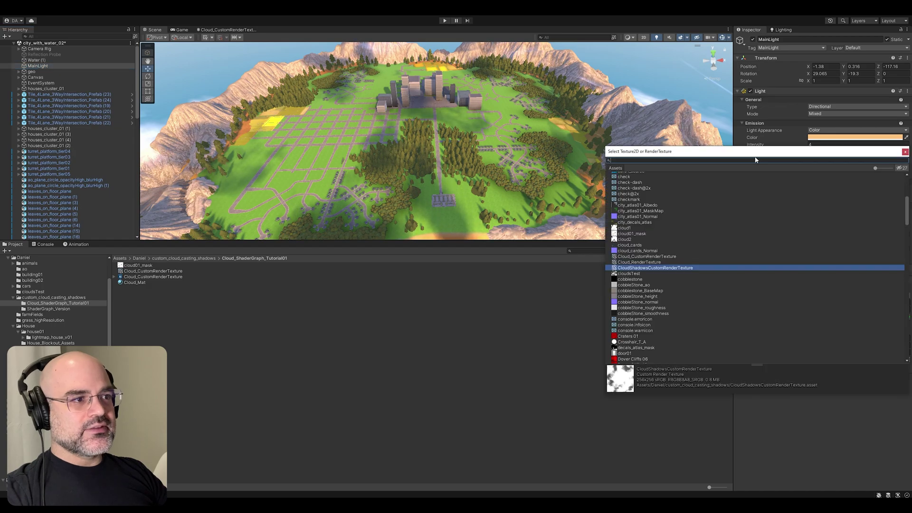
{"action": "type", "text": "none"}
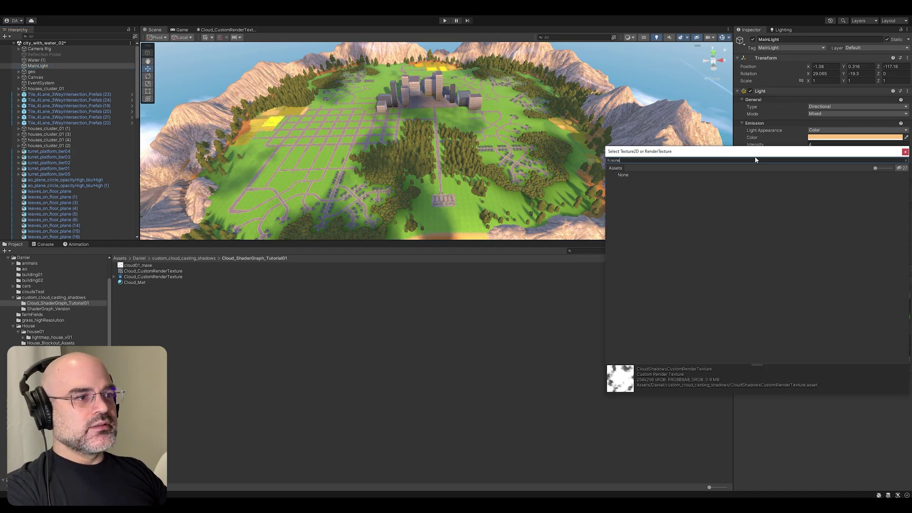
{"action": "key", "text": "Return"}
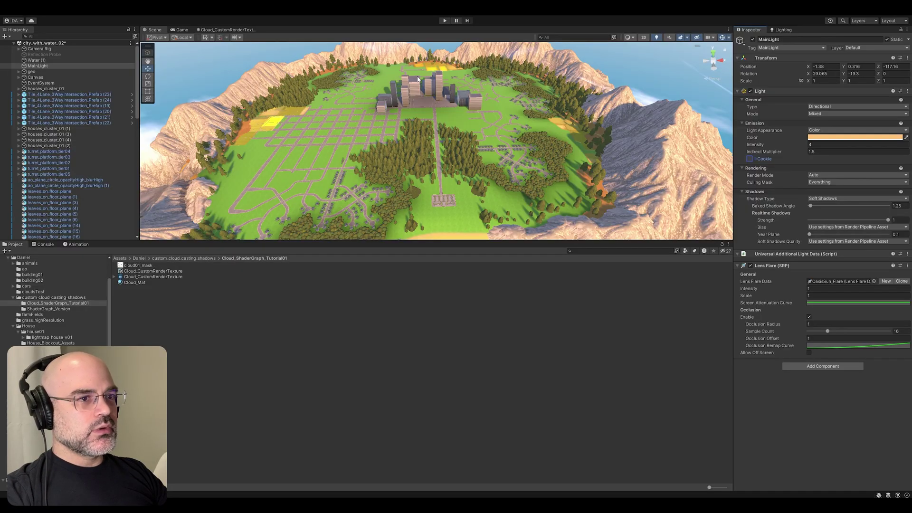
{"action": "left_click", "coordinate": [142, 272]}
{"action": "left_click_drag", "start_coordinate": [613, 278], "coordinate": [751, 161]}
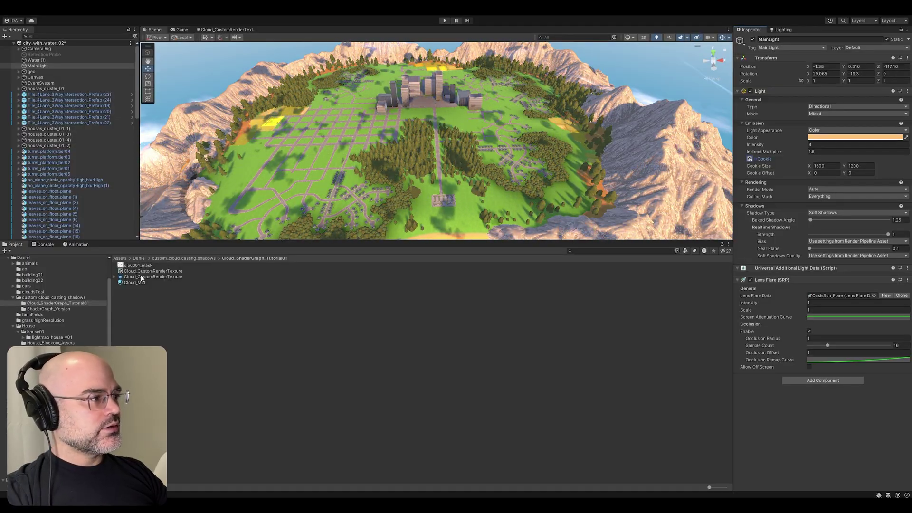
Try a Cookie Size X of 1000 on the MainLight
{"action": "left_click", "coordinate": [828, 167]}
{"action": "type", "text": "1000"}
{"action": "key", "text": "Tab"}
{"action": "type", "text": "1000"}
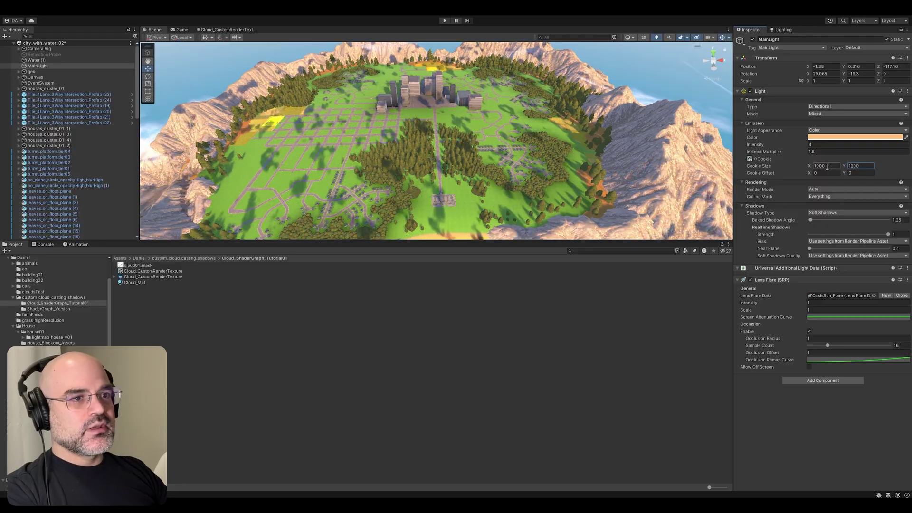
{"action": "key", "text": "ctrl+z"}
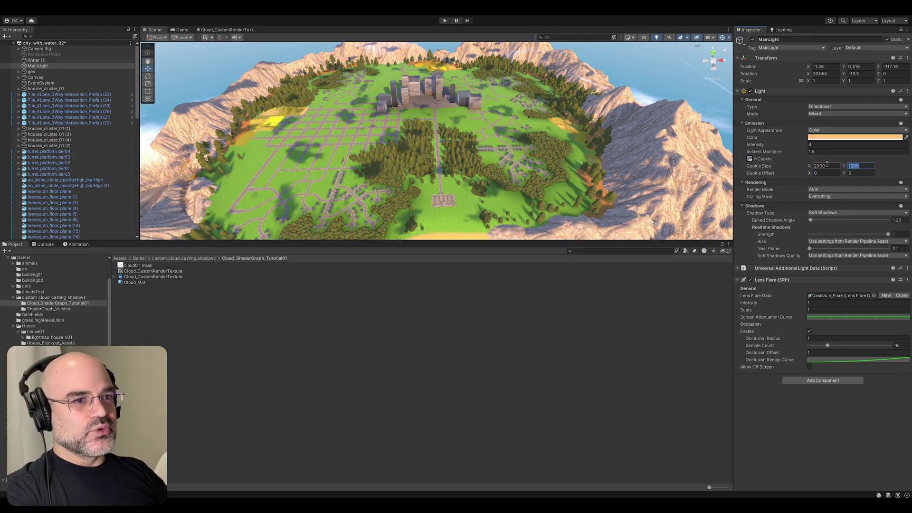
Try Cookie Size Y values of 1500 and 1200 on the MainLight
{"action": "type", "text": "1500"}
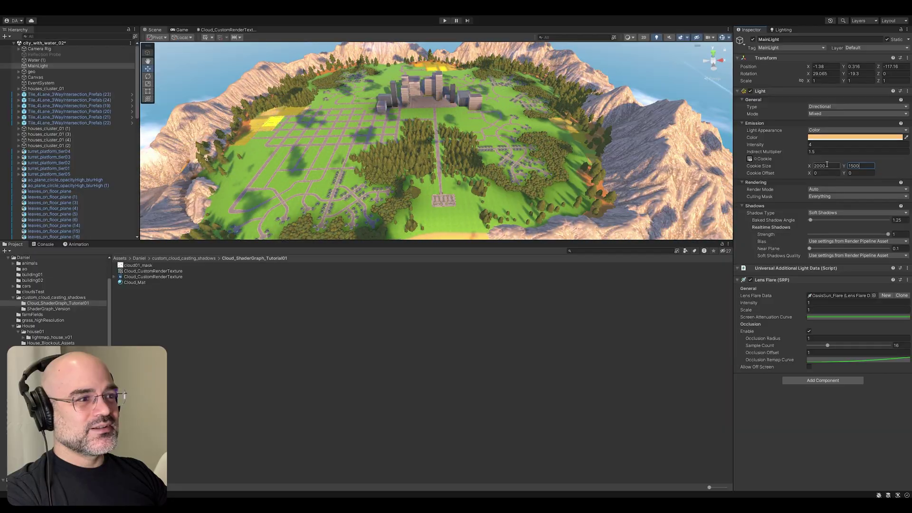
{"action": "key", "text": "BackSpace"}
{"action": "key", "text": "BackSpace"}
{"action": "key", "text": "BackSpace"}
{"action": "type", "text": "200"}
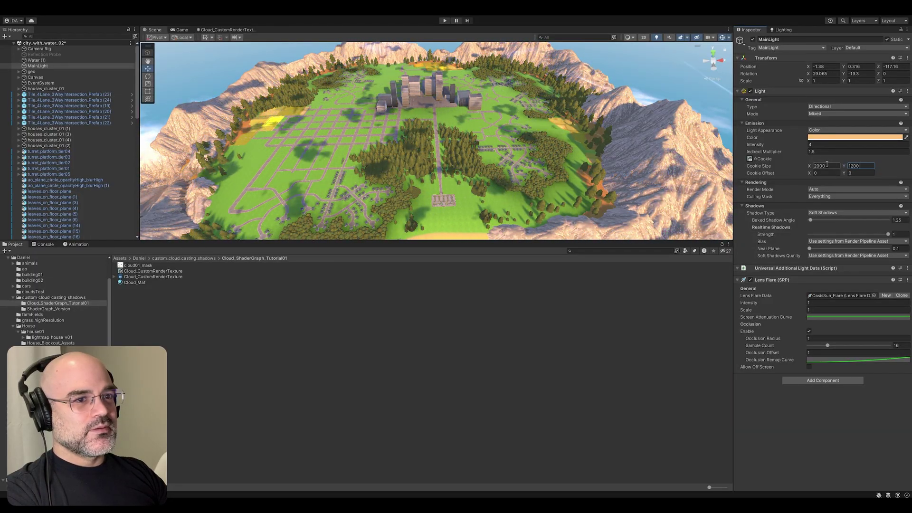
Set the MainLight's Cookie Size to 4000 in X and 2500 in Y
{"action": "key", "text": "BackSpace"}
{"action": "key", "text": "BackSpace"}
{"action": "key", "text": "BackSpace"}
{"action": "key", "text": "BackSpace"}
{"action": "type", "text": "2"}
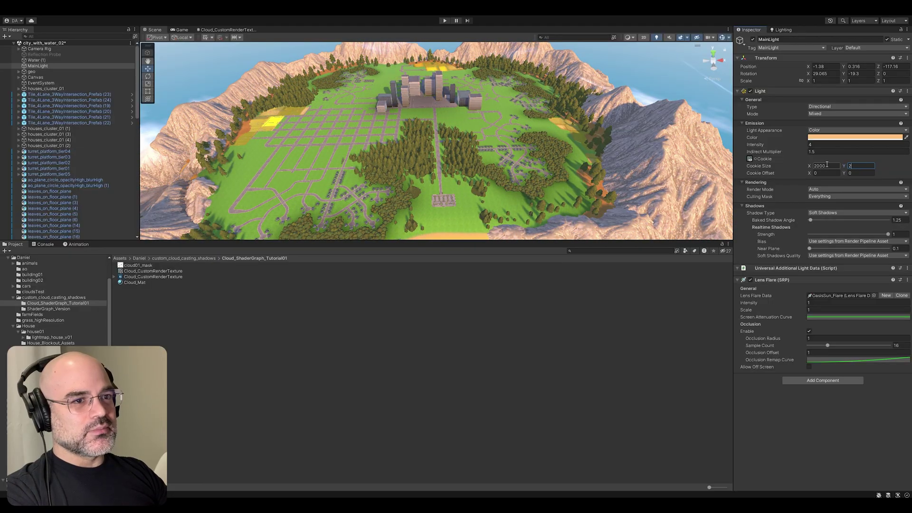
{"action": "type", "text": "500"}
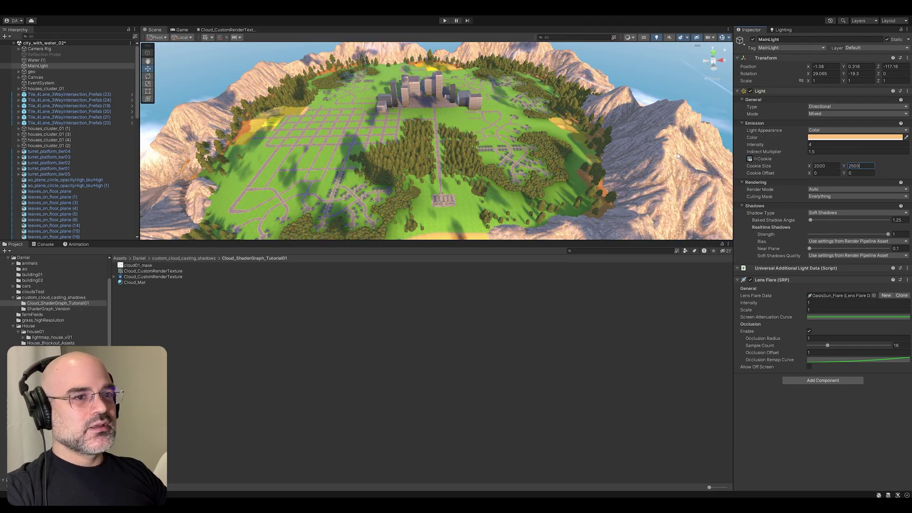
{"action": "left_click", "coordinate": [826, 166]}
{"action": "type", "text": "4"}
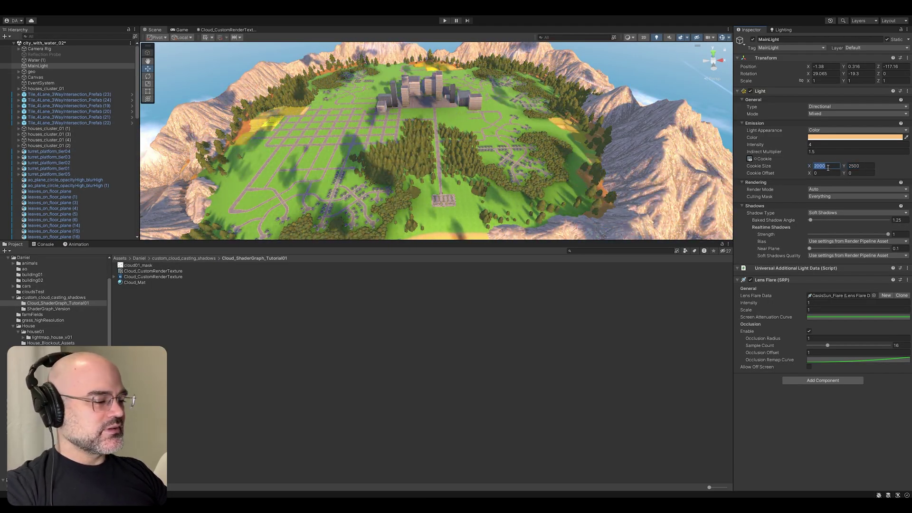
{"action": "type", "text": "000"}
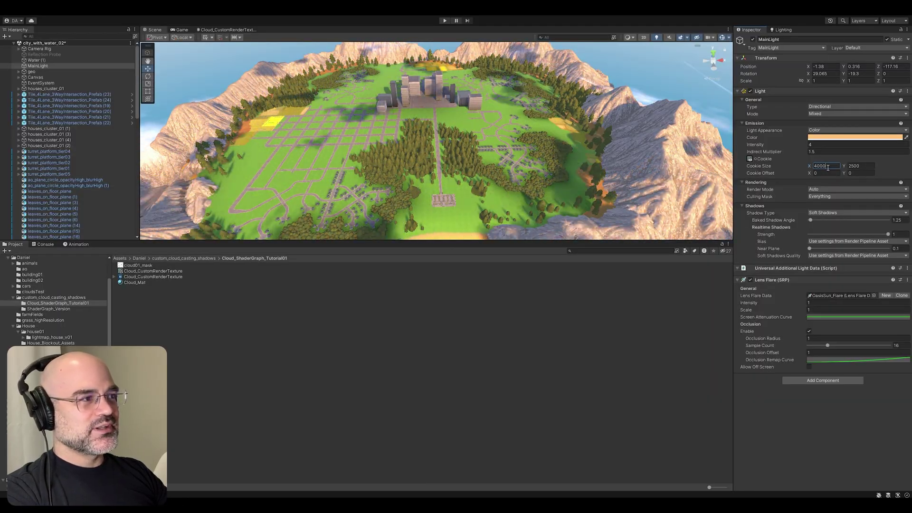
Slow the cloud scrolling in Cloud_Mat by setting its Speed to 0.02 in X and 0.01 in Y
{"action": "left_click", "coordinate": [141, 282]}
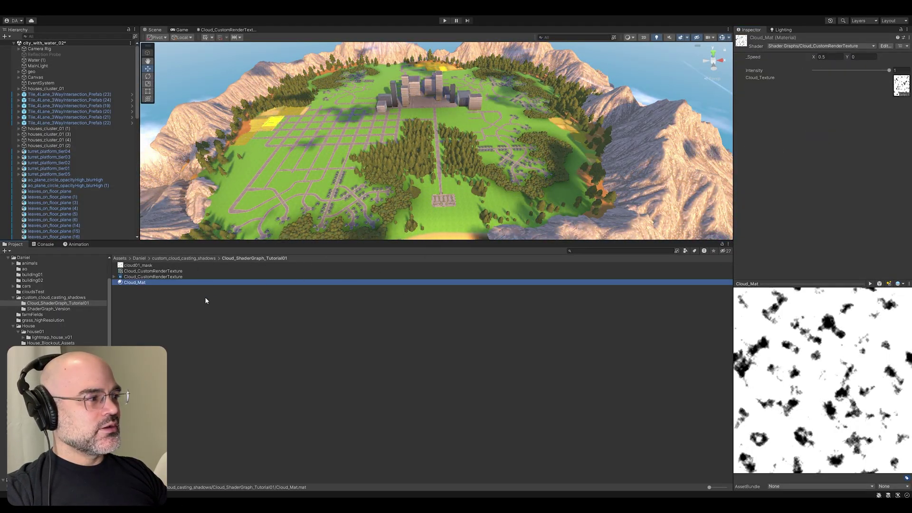
{"action": "left_click", "coordinate": [141, 283]}
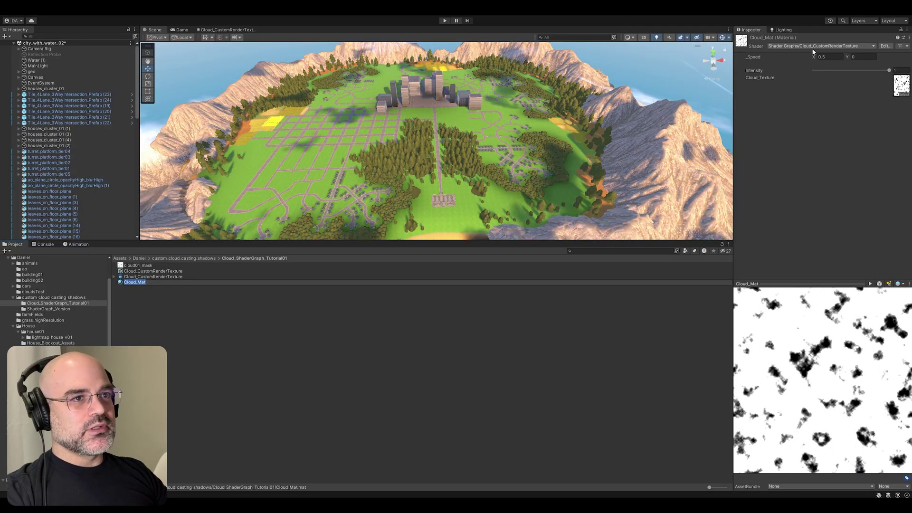
{"action": "left_click", "coordinate": [824, 57]}
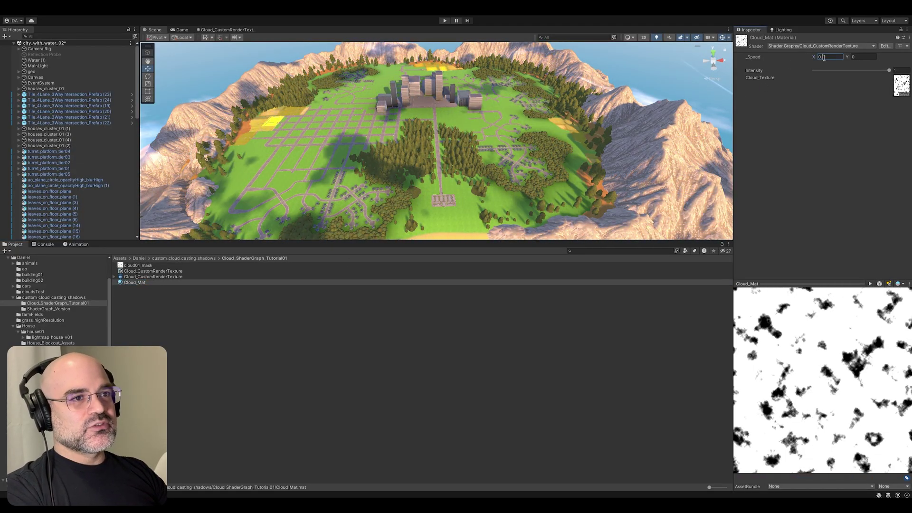
{"action": "type", "text": "0.01"}
{"action": "key", "text": "BackSpace"}
{"action": "type", "text": "5"}
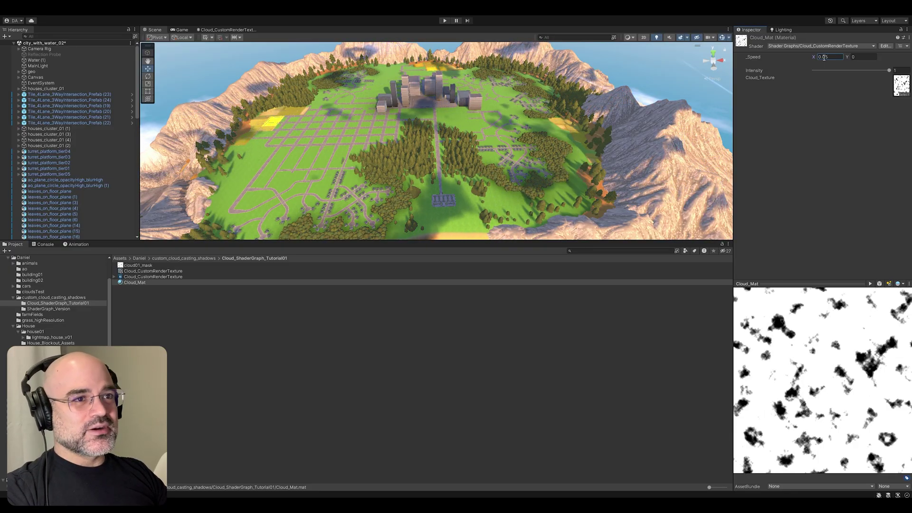
{"action": "key", "text": "BackSpace"}
{"action": "type", "text": "2"}
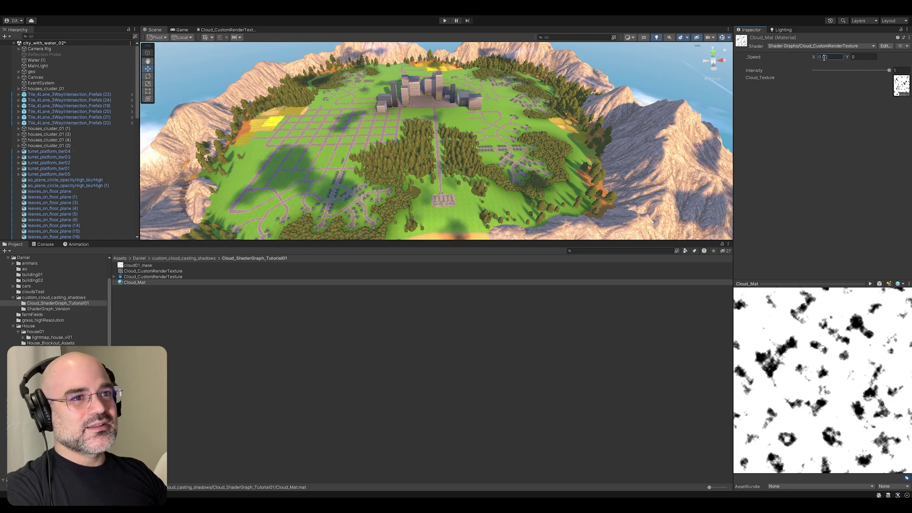
{"action": "left_click", "coordinate": [857, 58]}
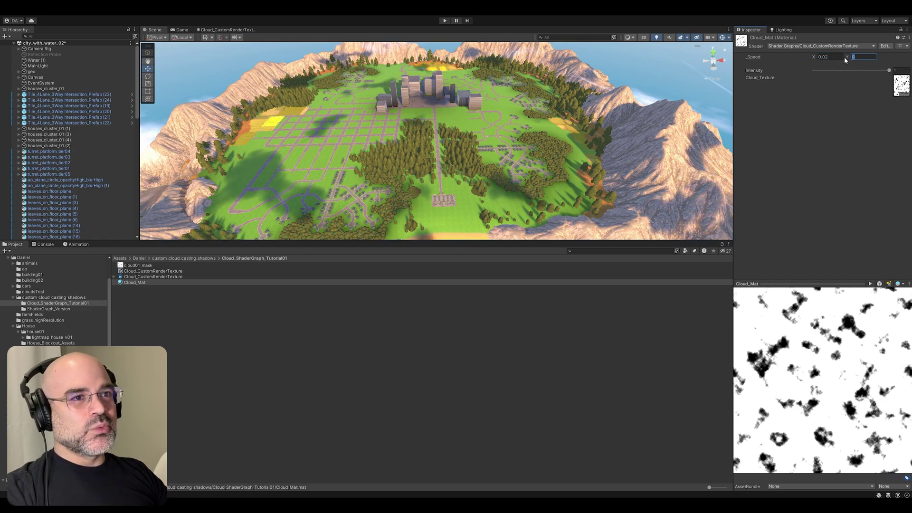
{"action": "type", "text": "0.01"}
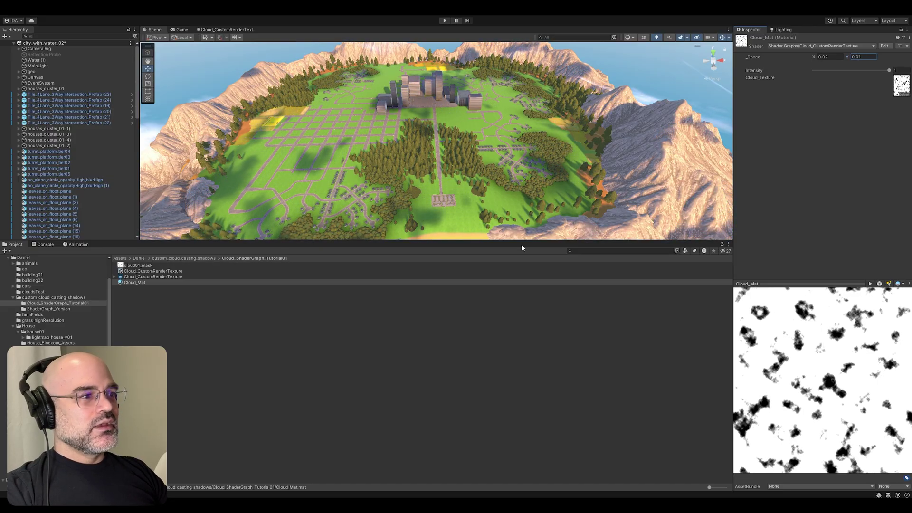
Enlarge the Scene view and lower Cloud_Mat's Intensity to 0 to test how it affects the cloud shadows
{"action": "left_click_drag", "start_coordinate": [508, 244], "coordinate": [525, 351]}
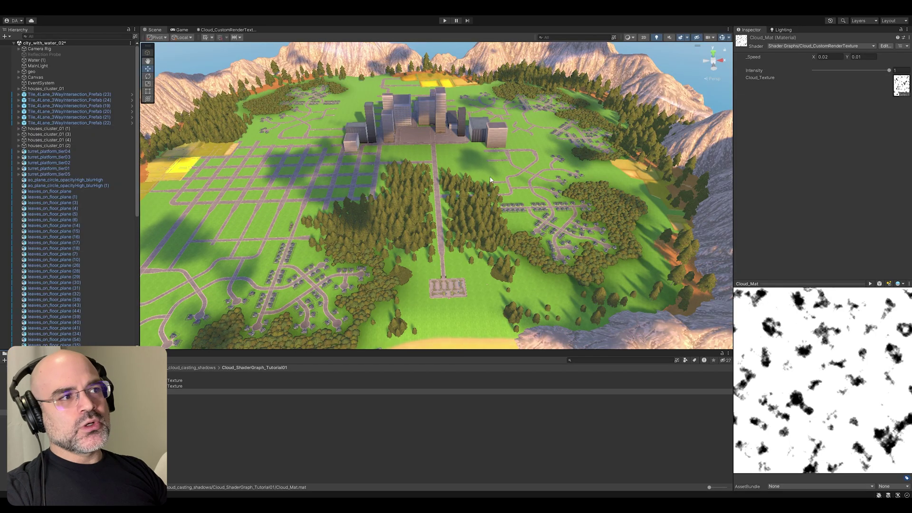
{"action": "right_click_drag", "start_coordinate": [494, 176], "coordinate": [482, 176]}
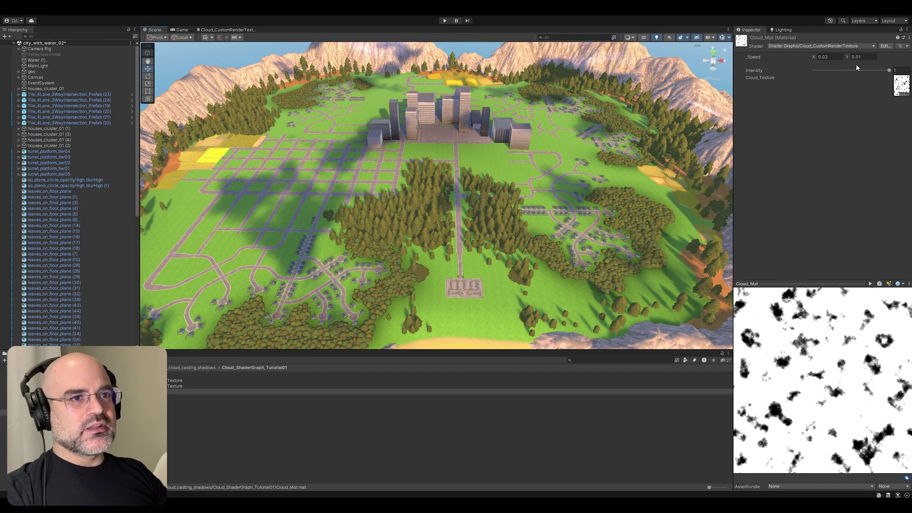
{"action": "left_click_drag", "start_coordinate": [889, 70], "coordinate": [832, 73]}
{"action": "left_click", "coordinate": [873, 71]}
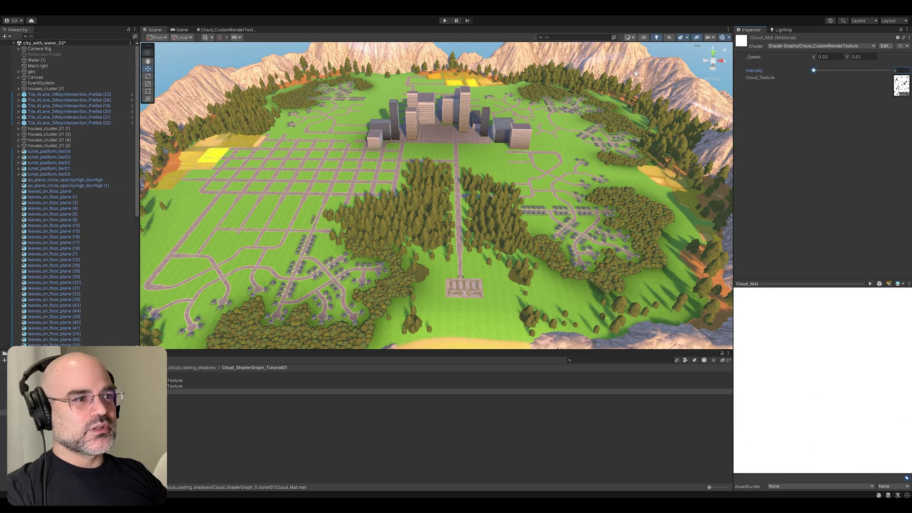